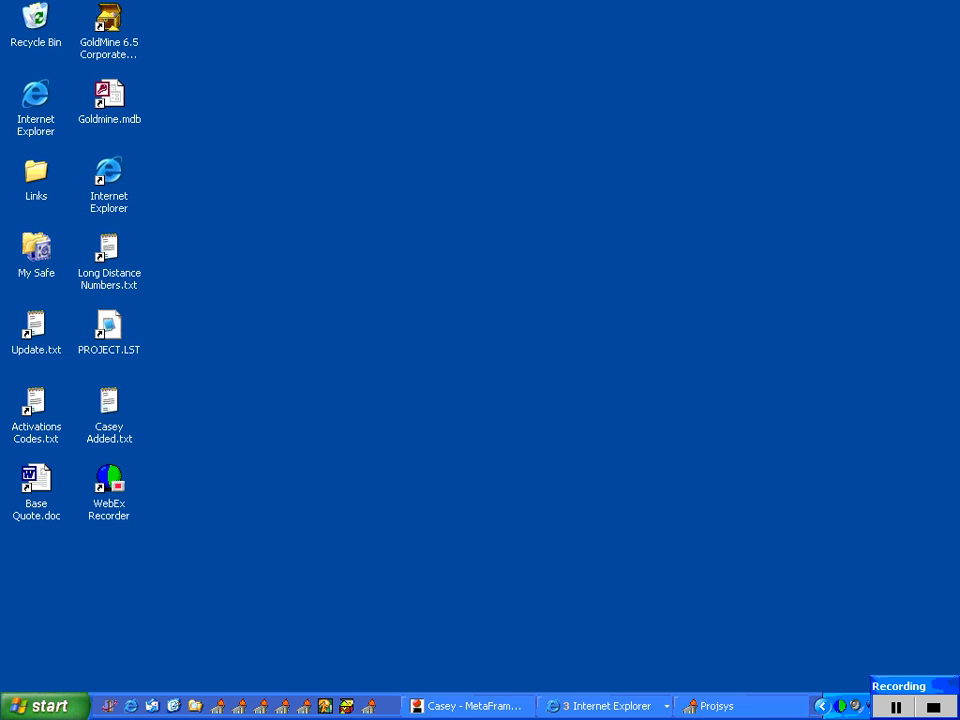
Step: Bring up the Dove Net Technologies browser window and load the page //tnascax3100/html/timeexp
left_click(605, 706)
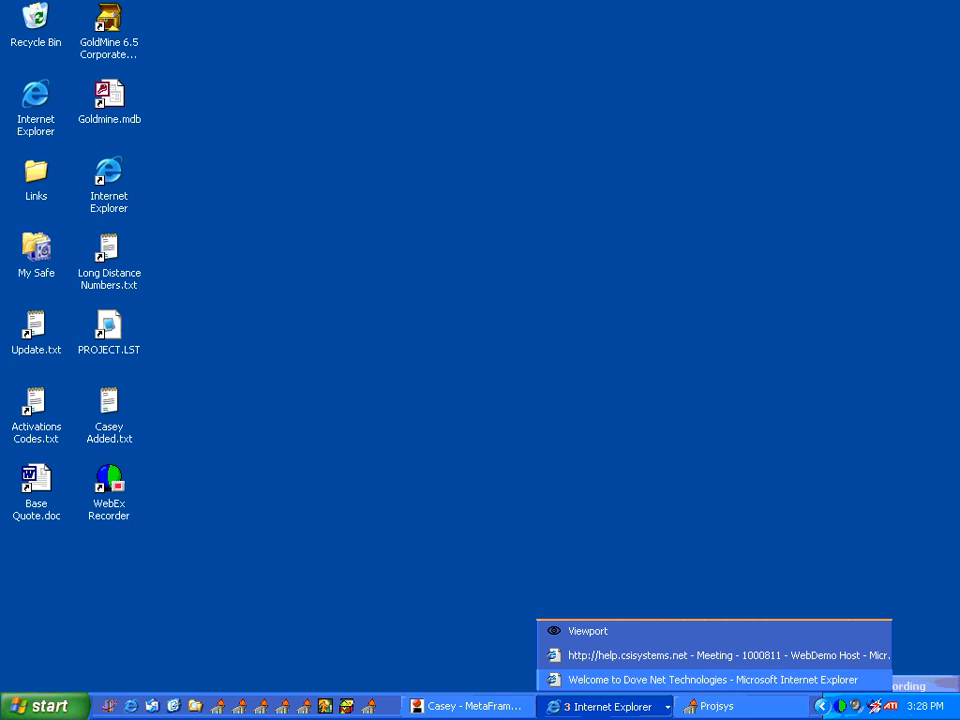
left_click(700, 679)
left_click(269, 96)
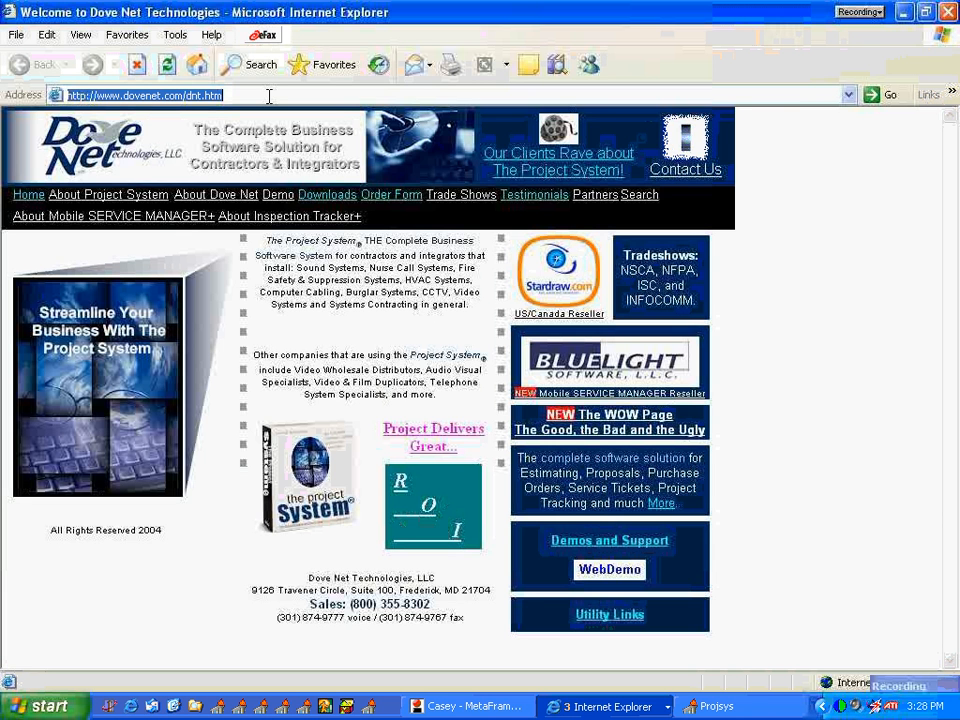
type("//")
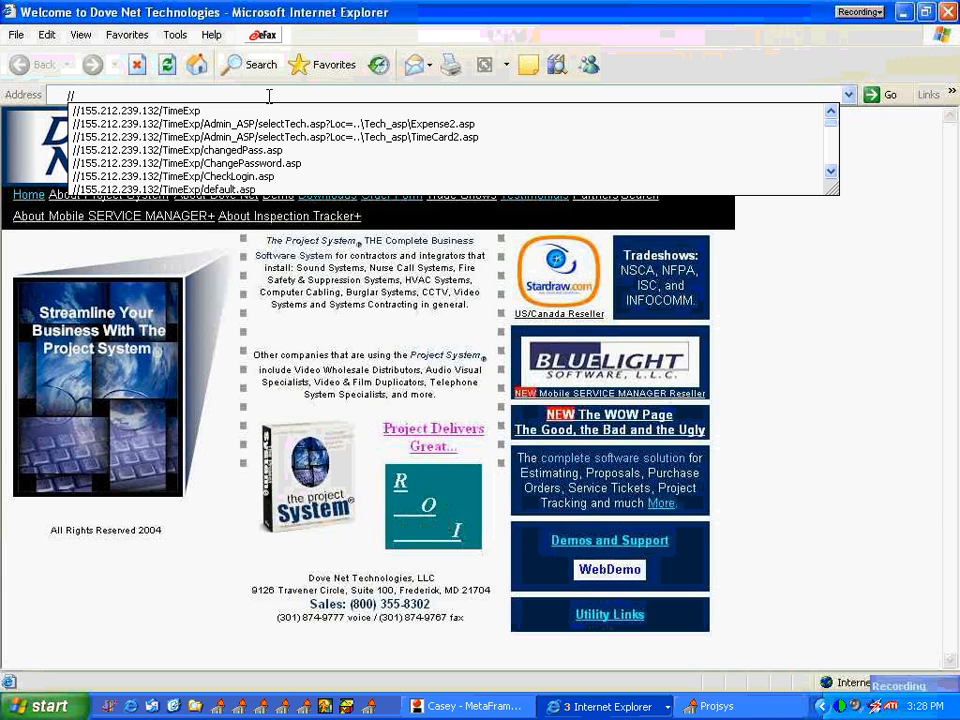
type("t")
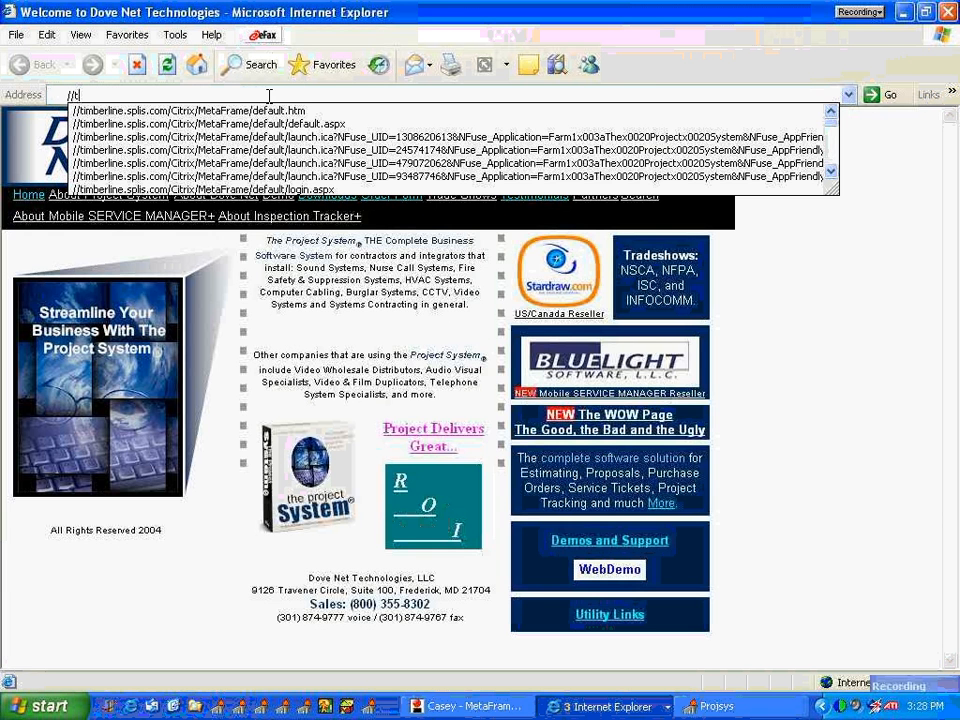
type("nascax3100/html/")
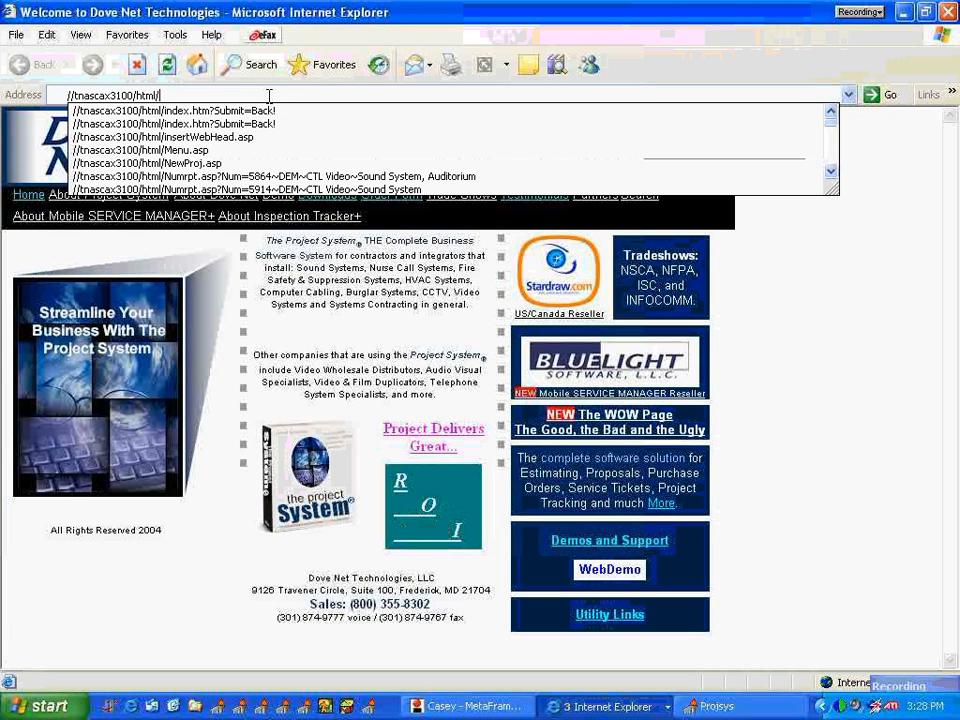
type("t")
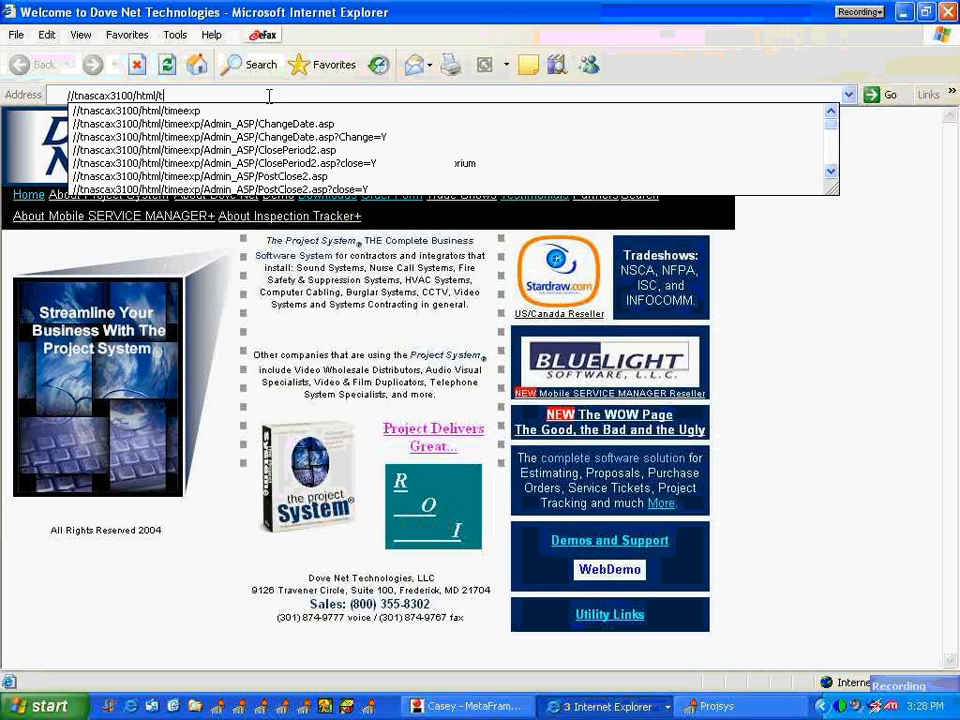
key("Down")
key("Return")
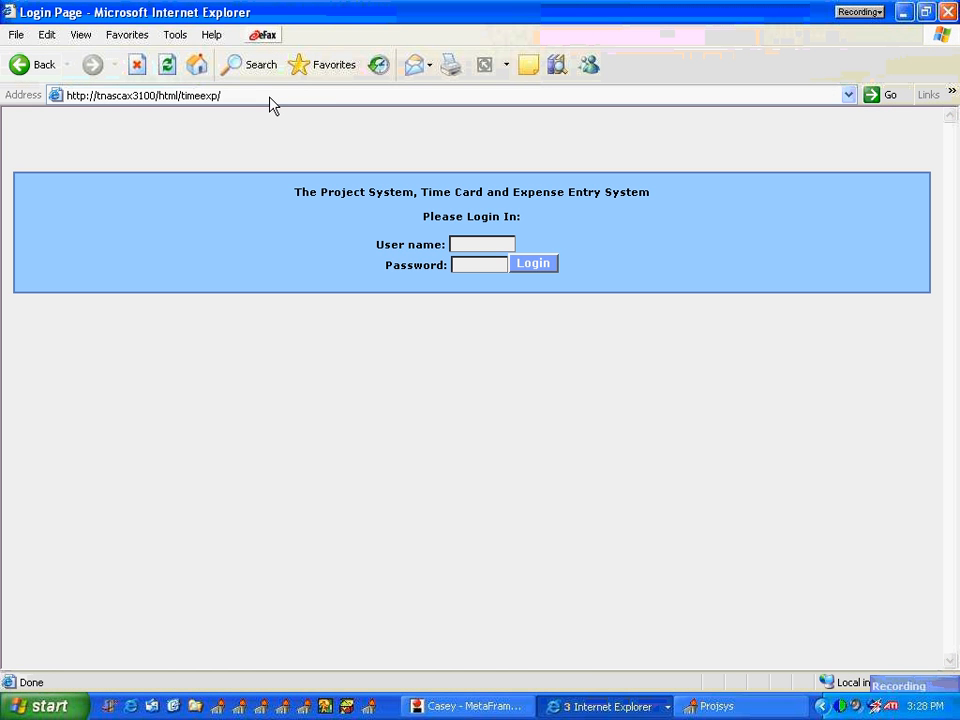
Step: Log in with the technician's user name and account password, and open the Time Card Posting Screen
left_click(453, 244)
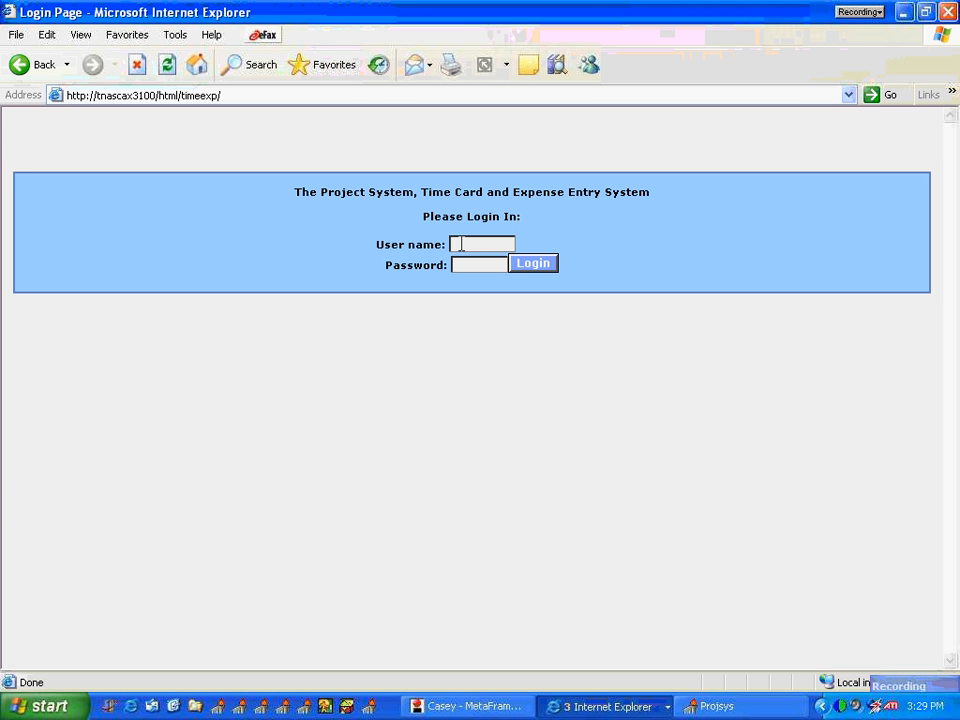
type("darley1234")
key("BackSpace")
key("BackSpace")
key("BackSpace")
key("BackSpace")
left_click(482, 264)
type("1234")
left_click(537, 266)
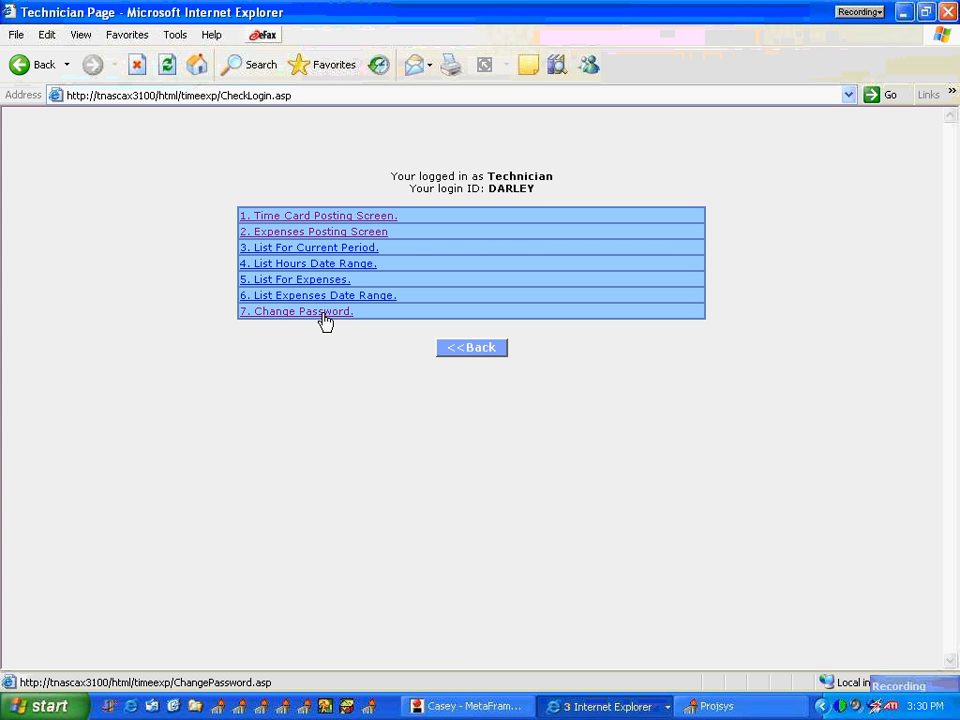
left_click(330, 217)
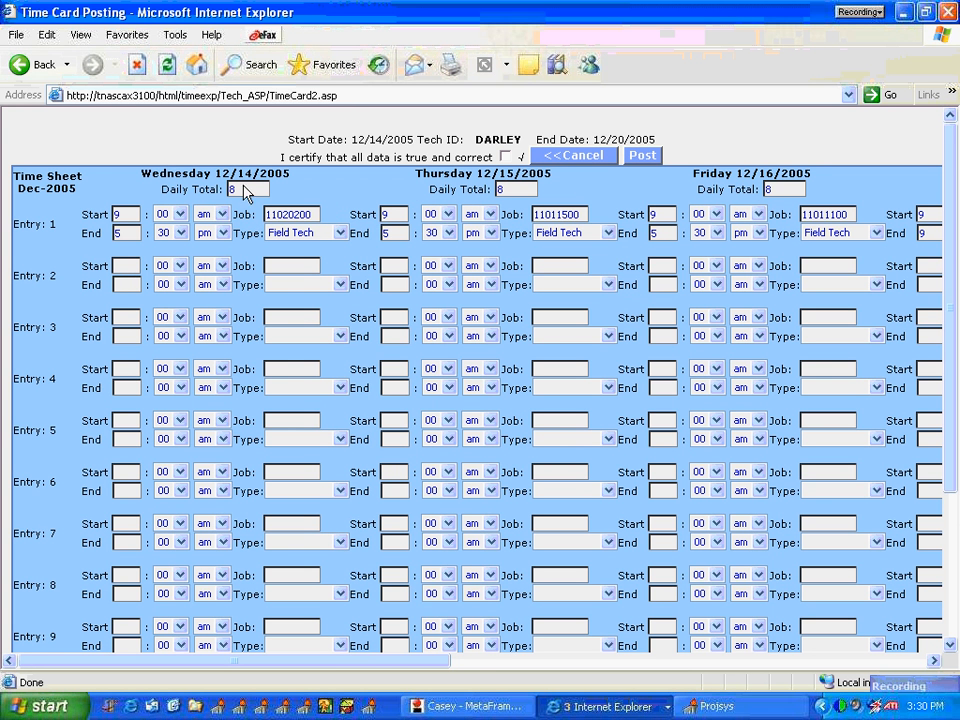
Step: Examine the weekly time sheet's day columns and Wednesday's first entry, including its start and end times, job number and type choices
left_click_drag(291, 176, 214, 175)
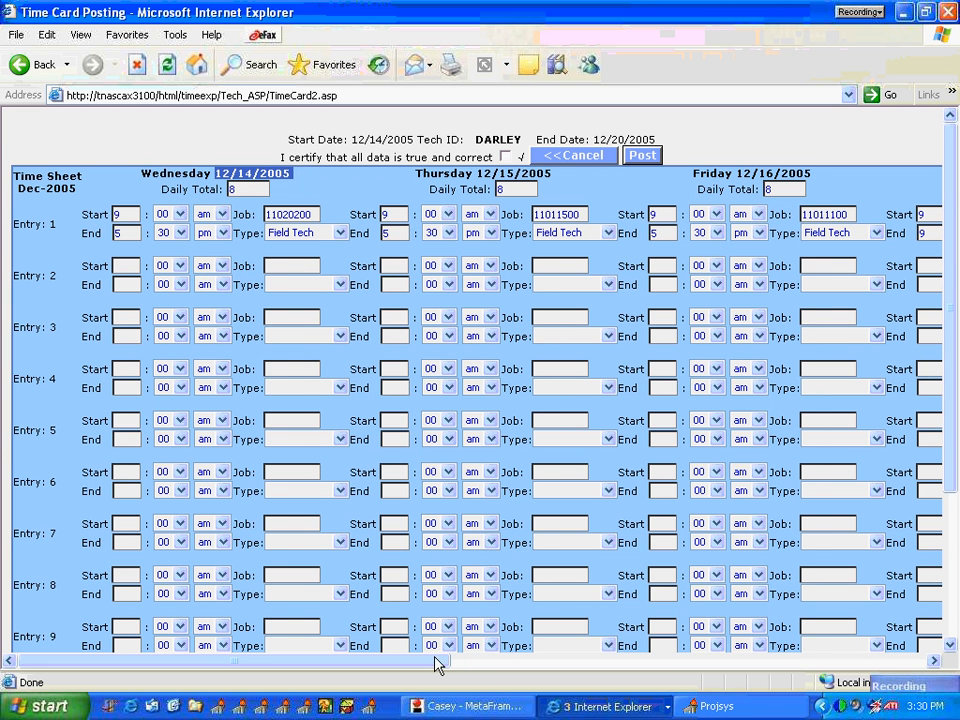
left_click_drag(436, 660, 925, 700)
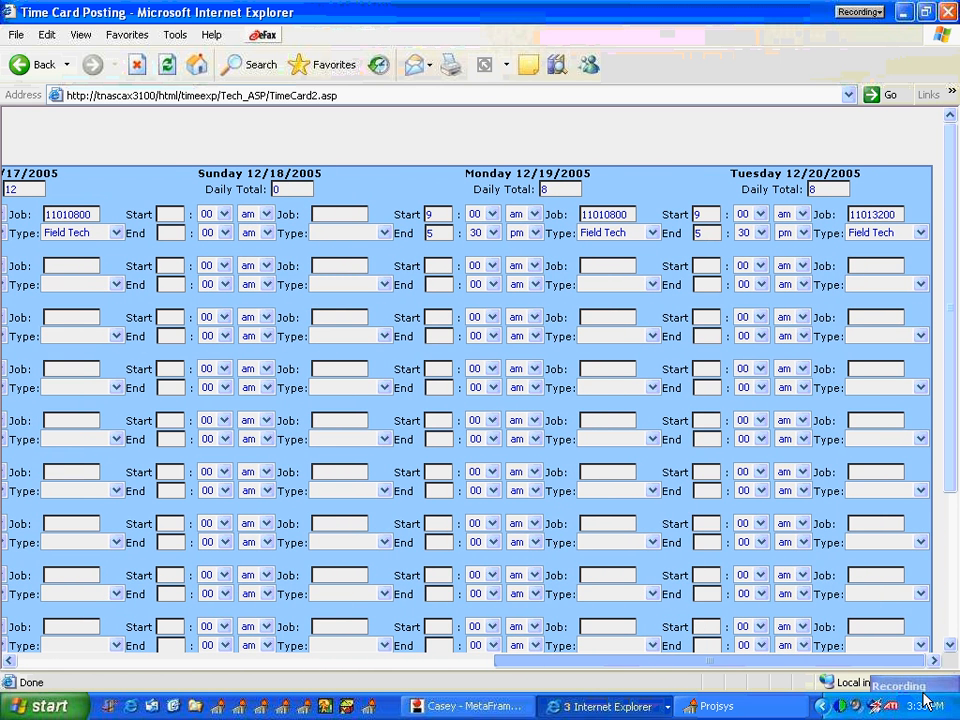
left_click_drag(925, 700, 381, 683)
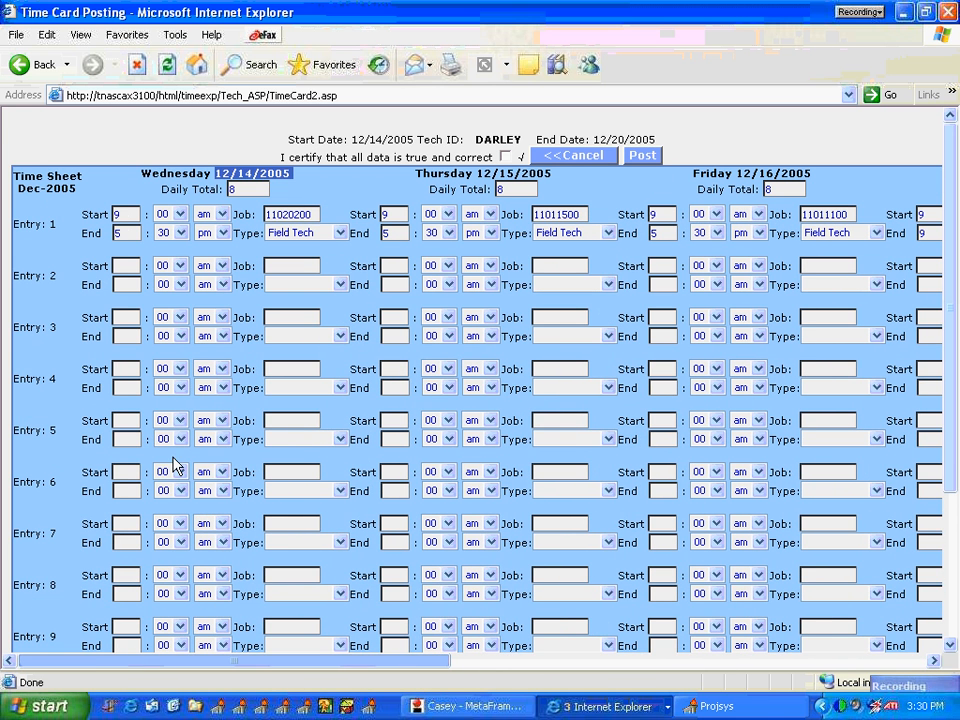
left_click(126, 214)
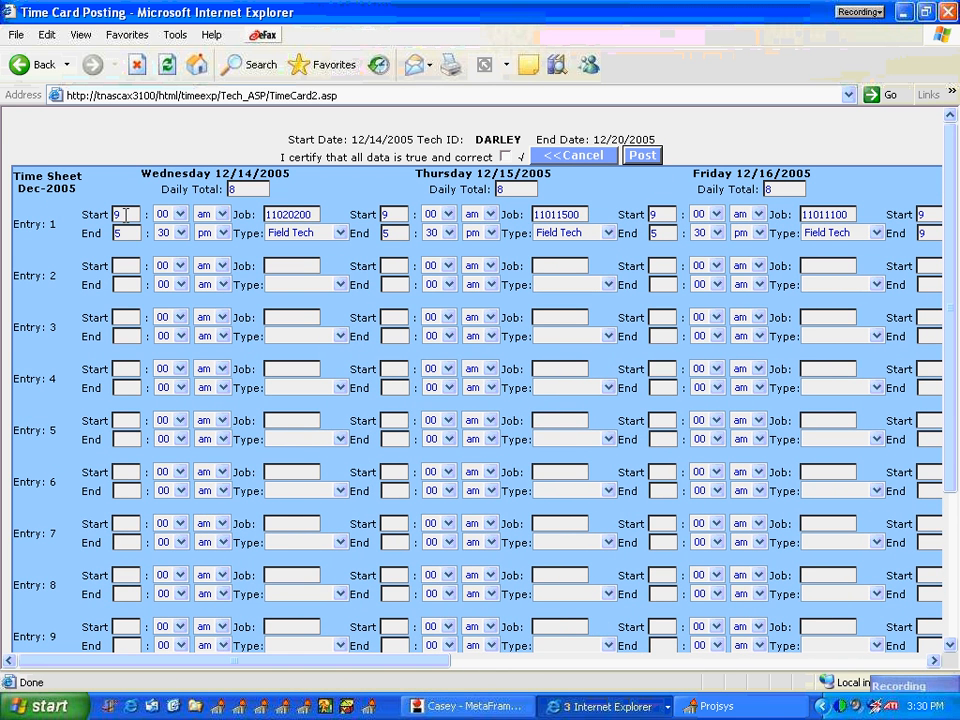
left_click(132, 235)
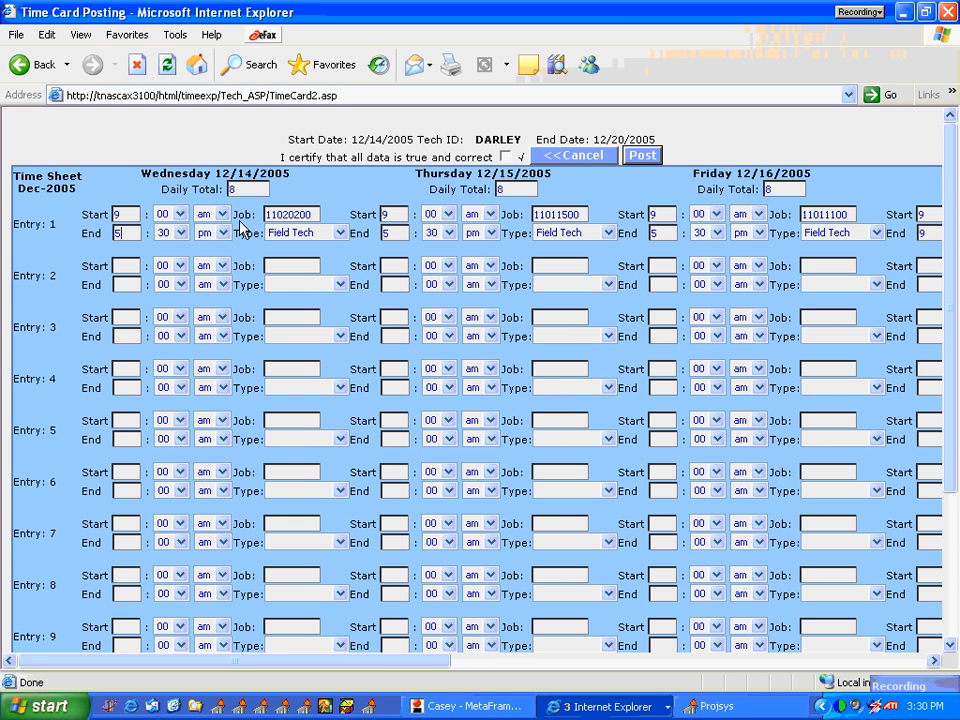
left_click(312, 214)
left_click_drag(312, 214, 222, 229)
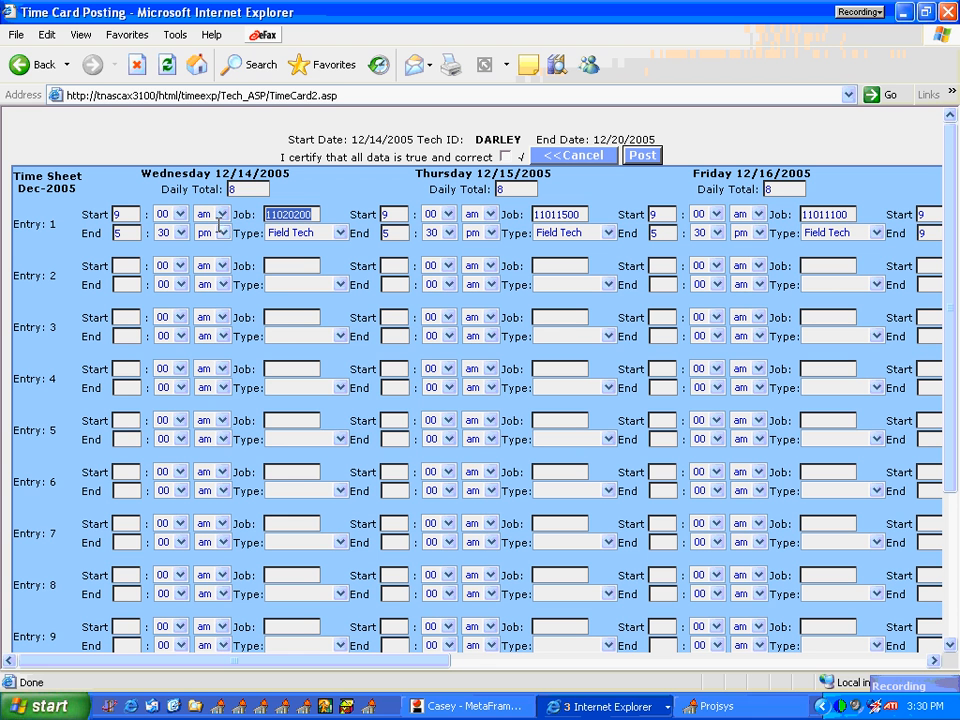
left_click(340, 233)
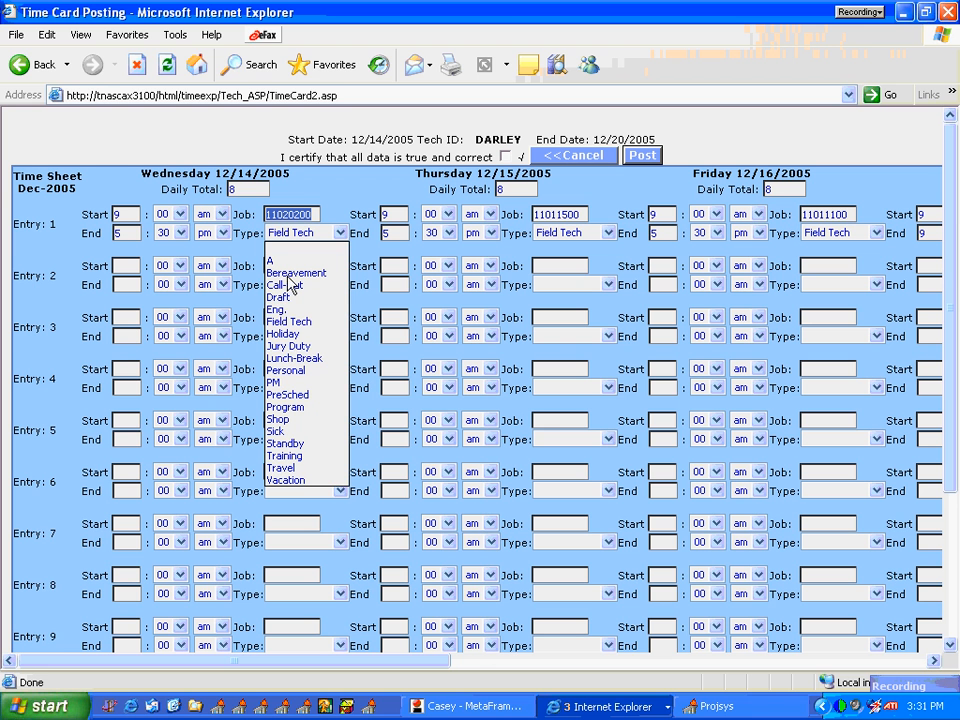
left_click(320, 218)
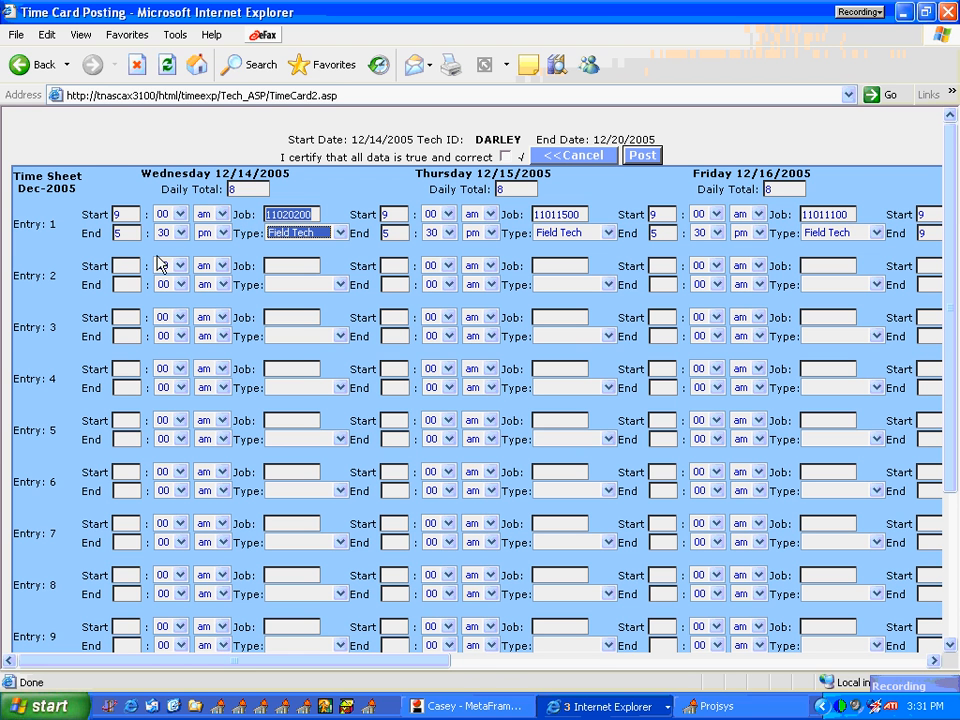
Step: Set Wednesday's Entry 2 to start at 6:00 pm and end at 1:00 am
left_click(125, 265)
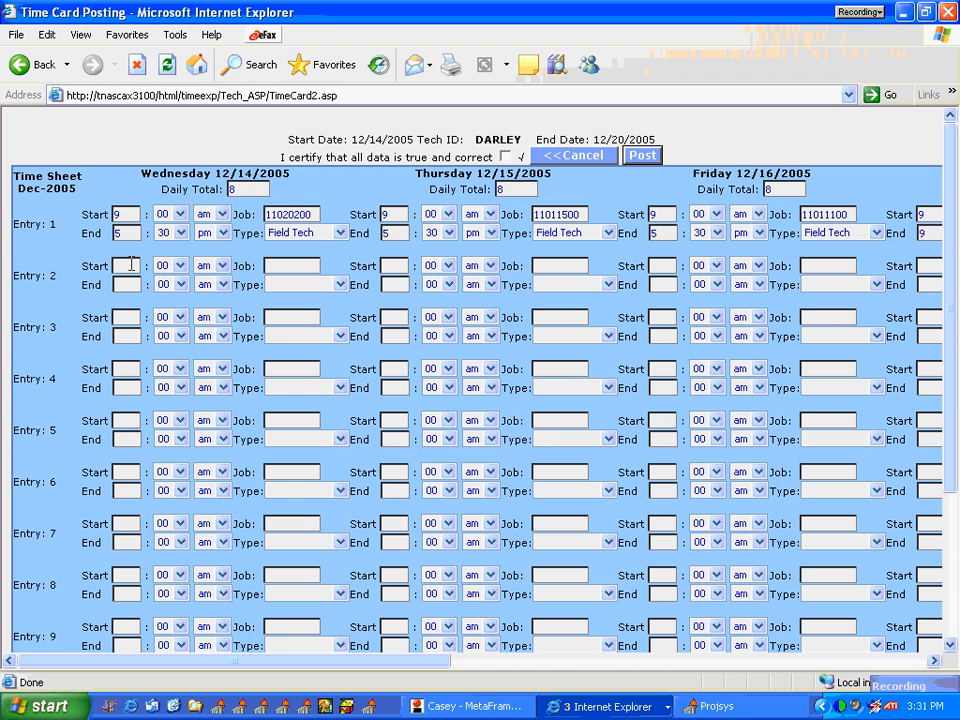
type("6")
left_click(222, 267)
left_click(212, 297)
left_click(222, 285)
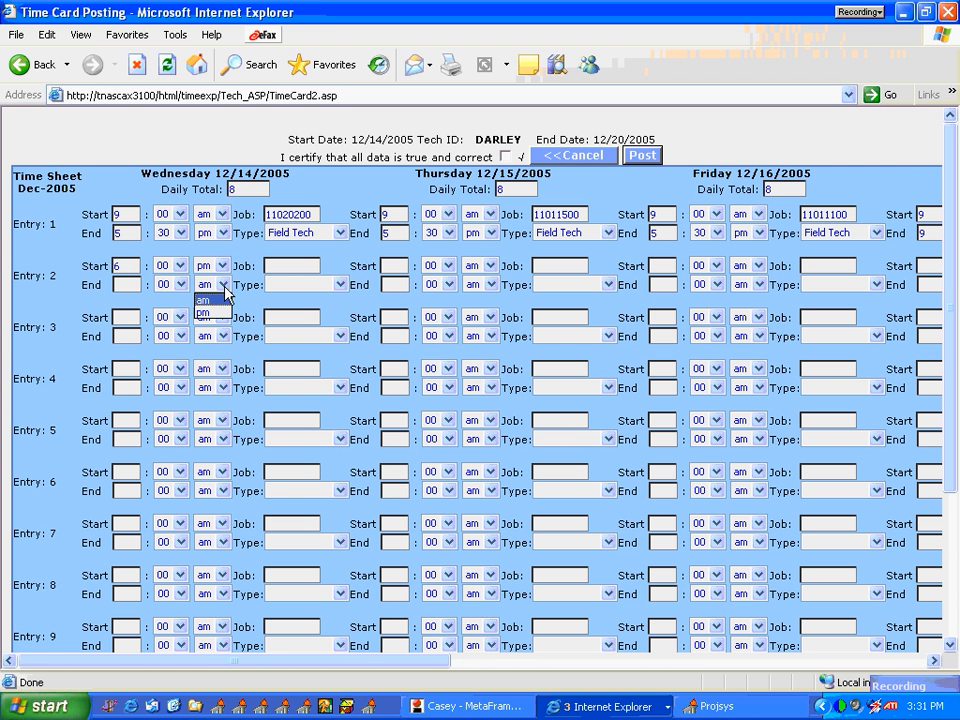
left_click(216, 313)
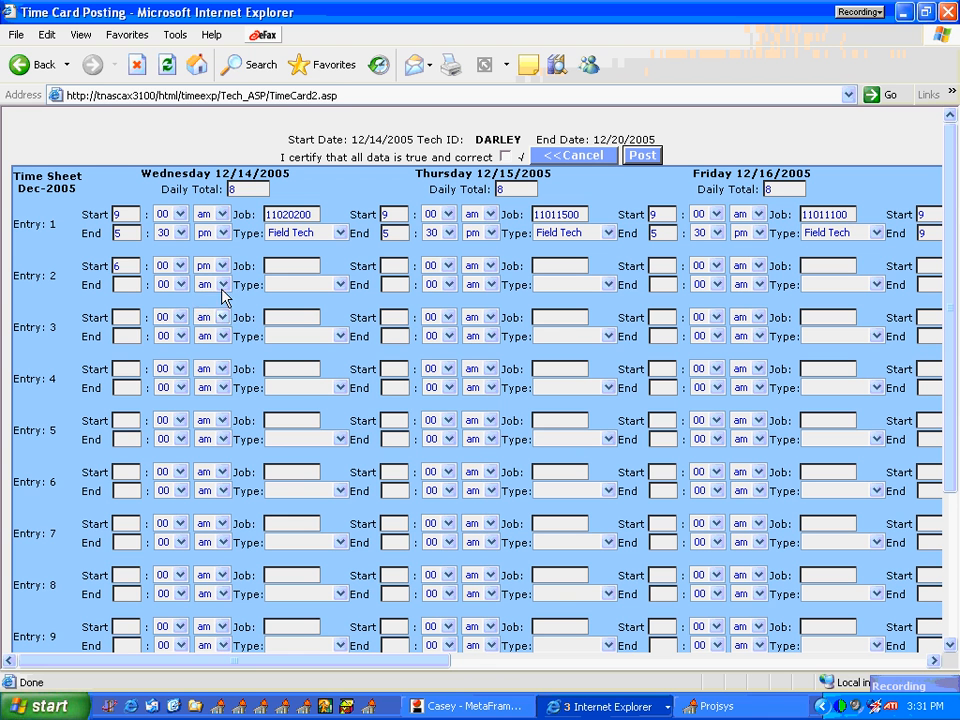
left_click(222, 285)
left_click(124, 284)
type("1")
Step: Set the type of Wednesday's Entry 2 to Call-Out and its job number to 11020200
left_click(281, 264)
left_click(336, 284)
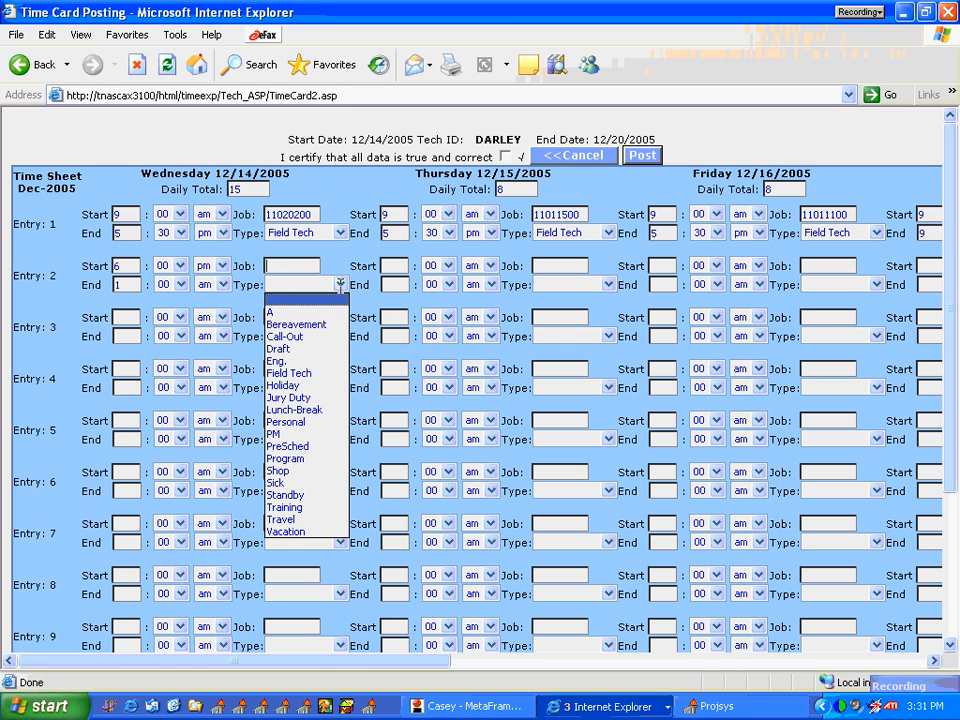
left_click(323, 335)
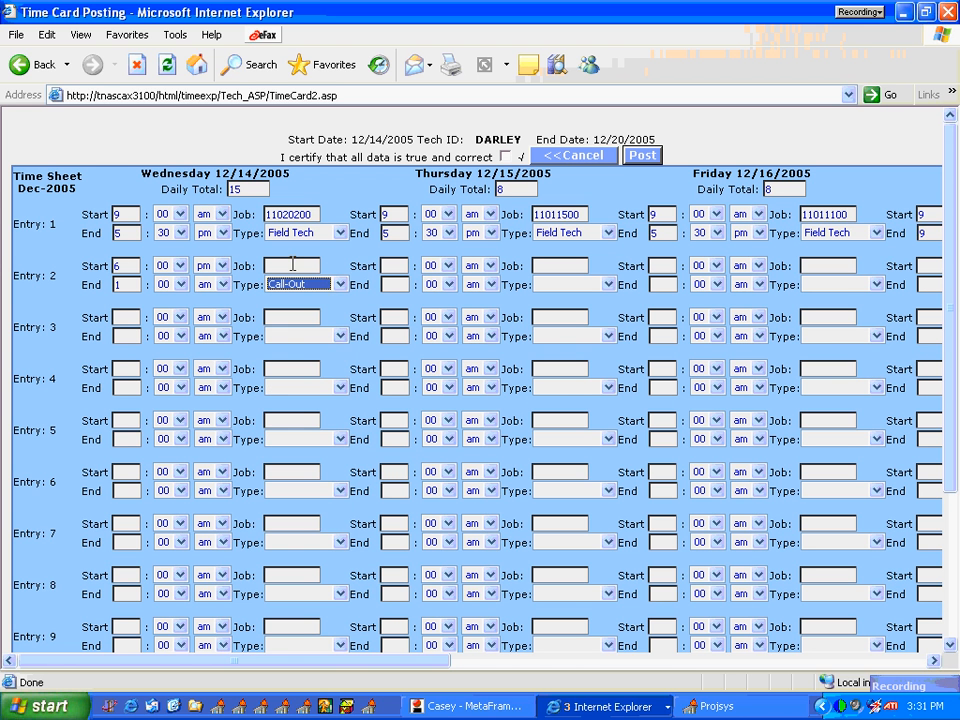
left_click(293, 264)
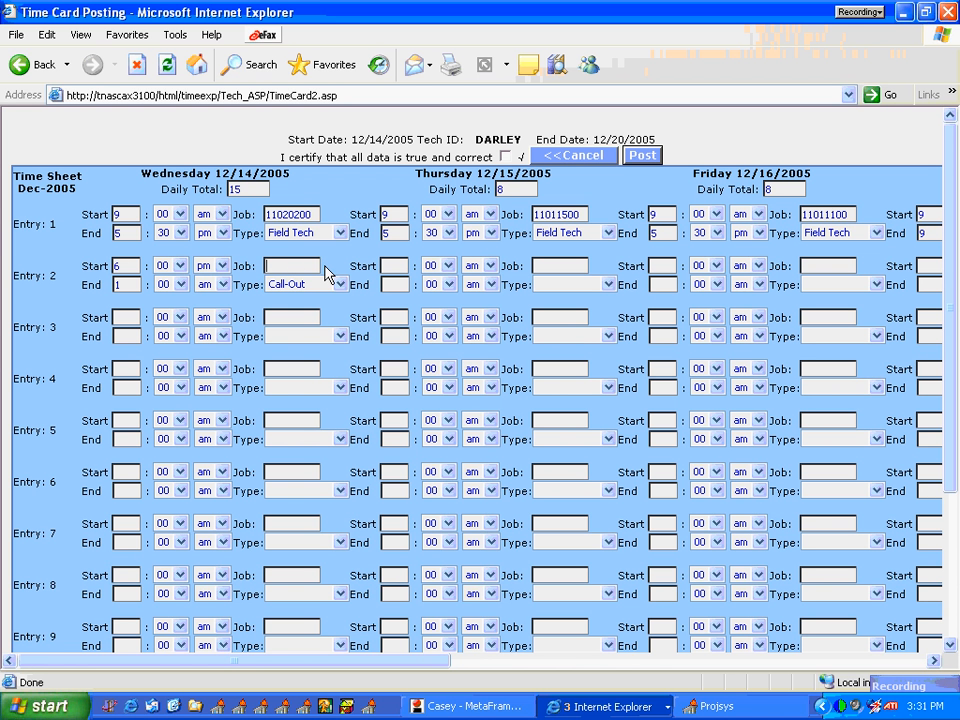
type("11020200")
Step: Certify the time card data as true and correct, post it, and check the project numbers of both Wednesday entries
left_click_drag(952, 379, 935, 328)
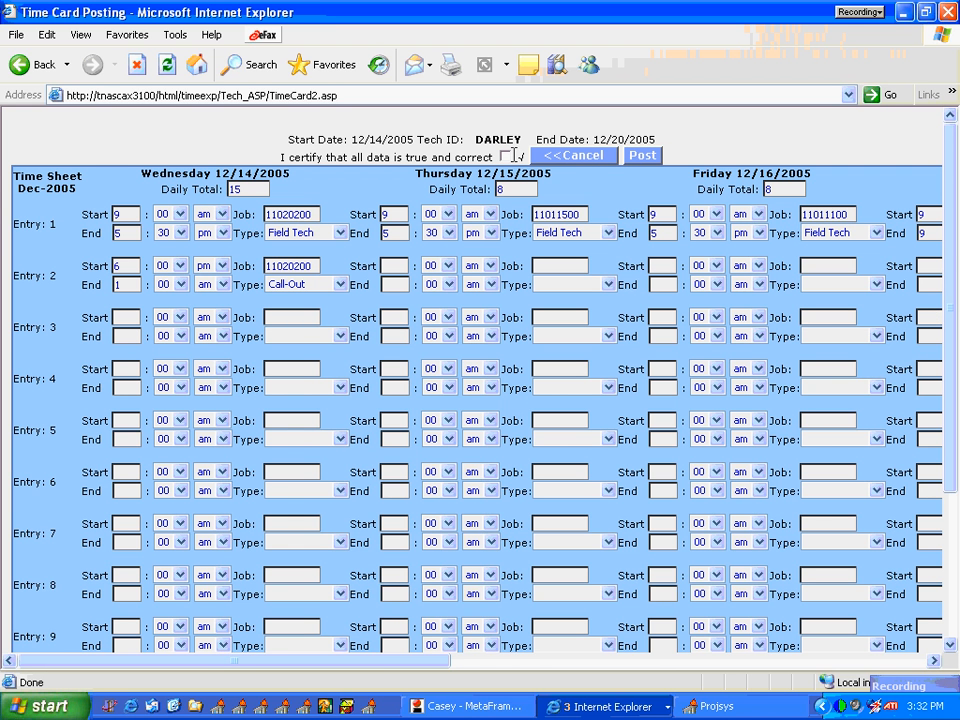
left_click(506, 157)
left_click(641, 157)
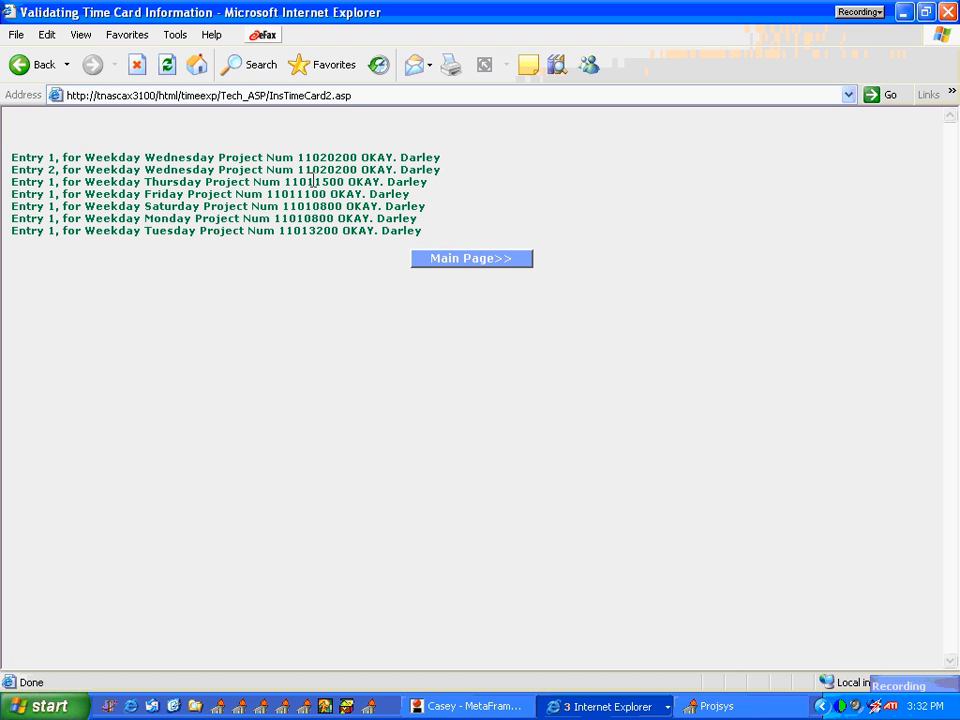
left_click_drag(357, 157, 297, 157)
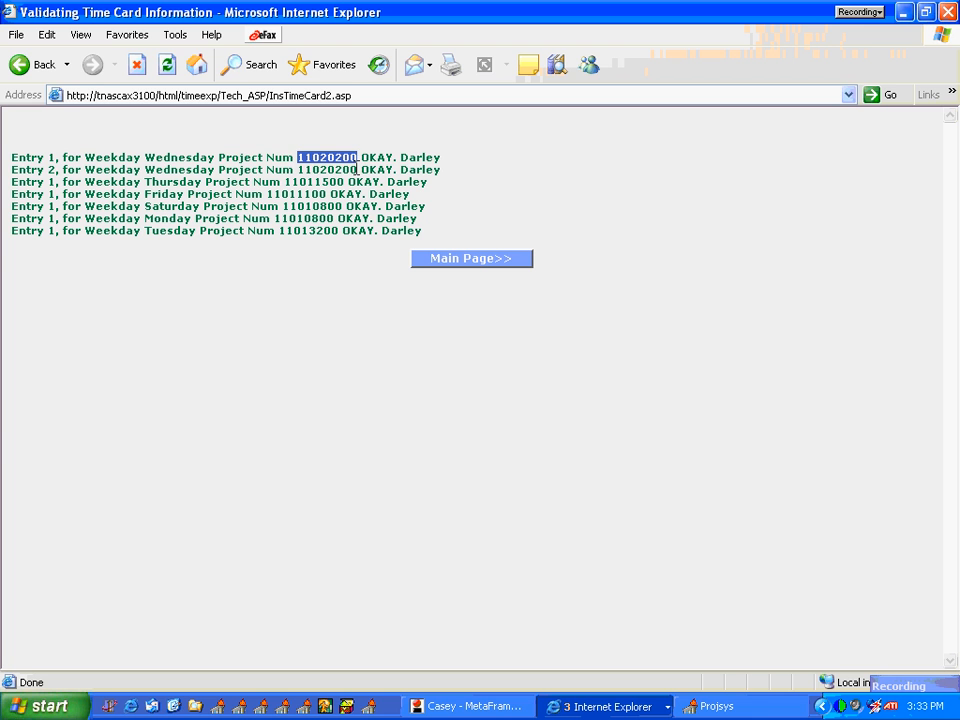
left_click_drag(357, 170, 296, 171)
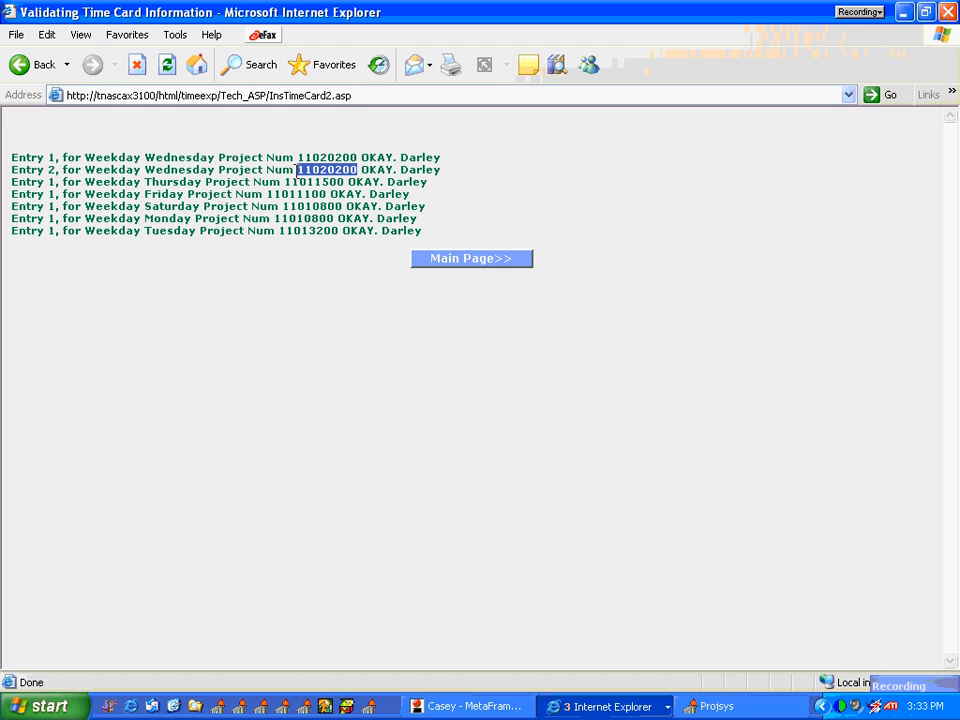
Step: Return to the main page, open the Expenses Posting Screen, and start line 1 as Air Fare with the description "Test"
left_click(421, 263)
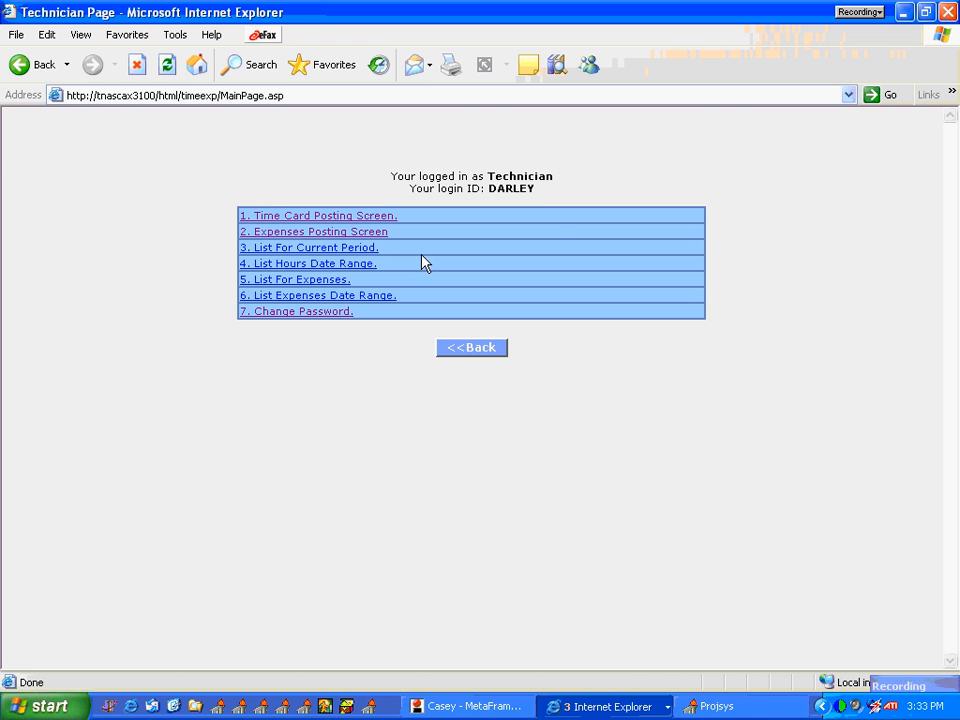
left_click(352, 232)
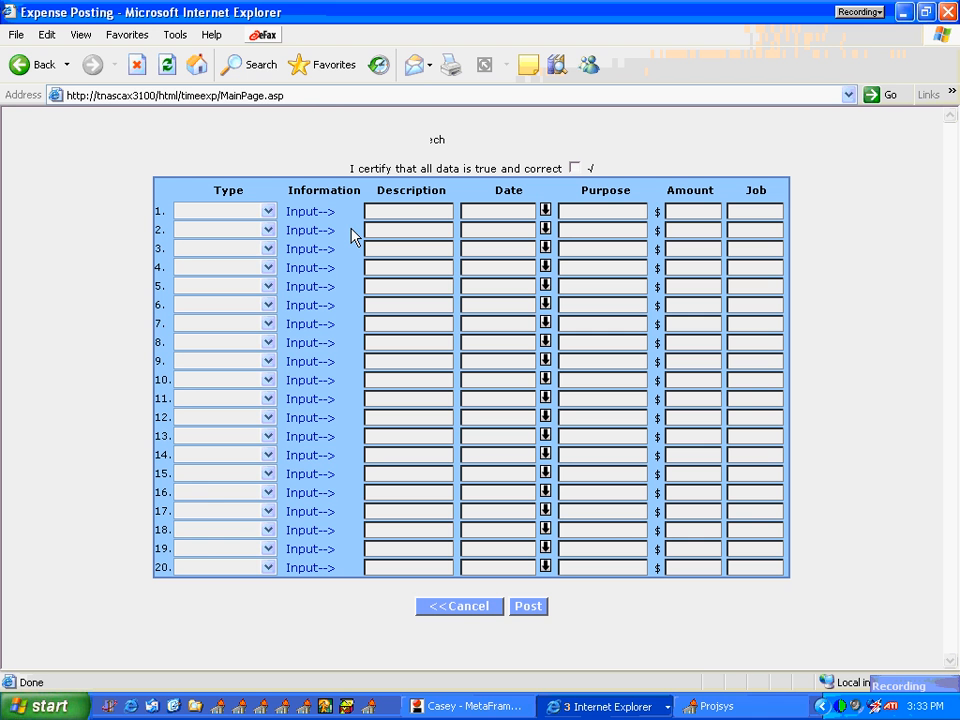
left_click(267, 212)
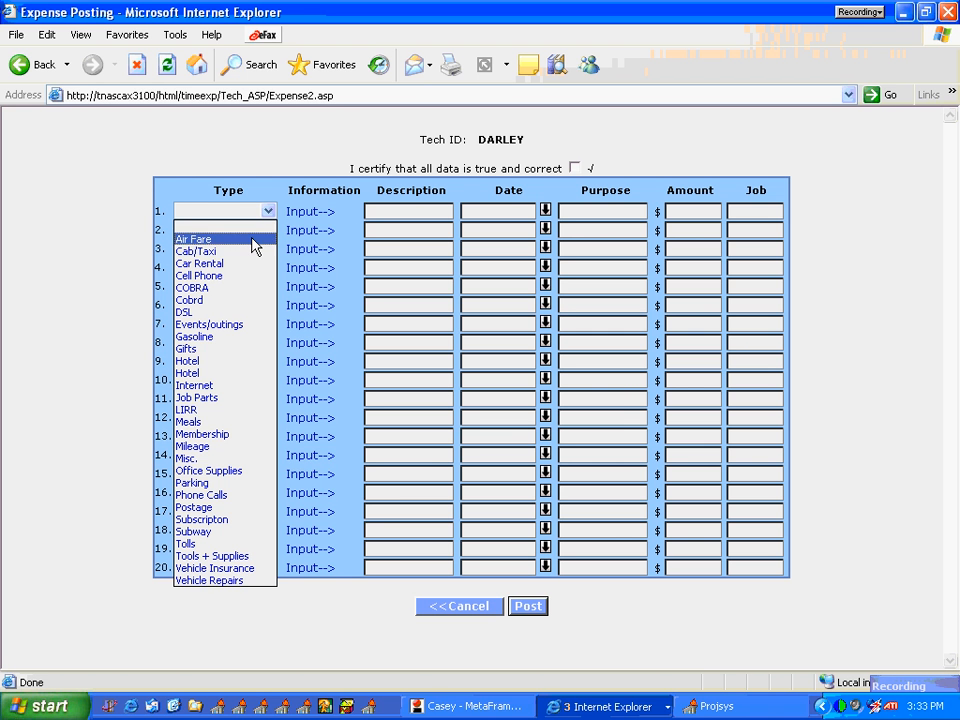
left_click(252, 239)
left_click(397, 212)
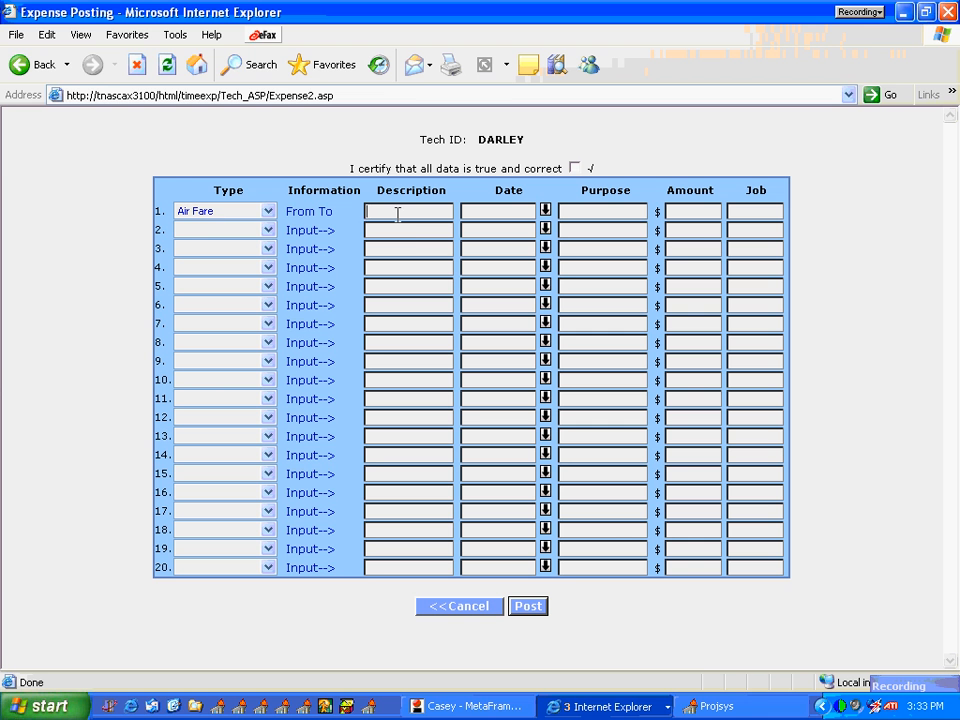
type("Test")
Step: Set expense line 1's date to 12/15/2005 and its purpose to "test"
left_click(546, 211)
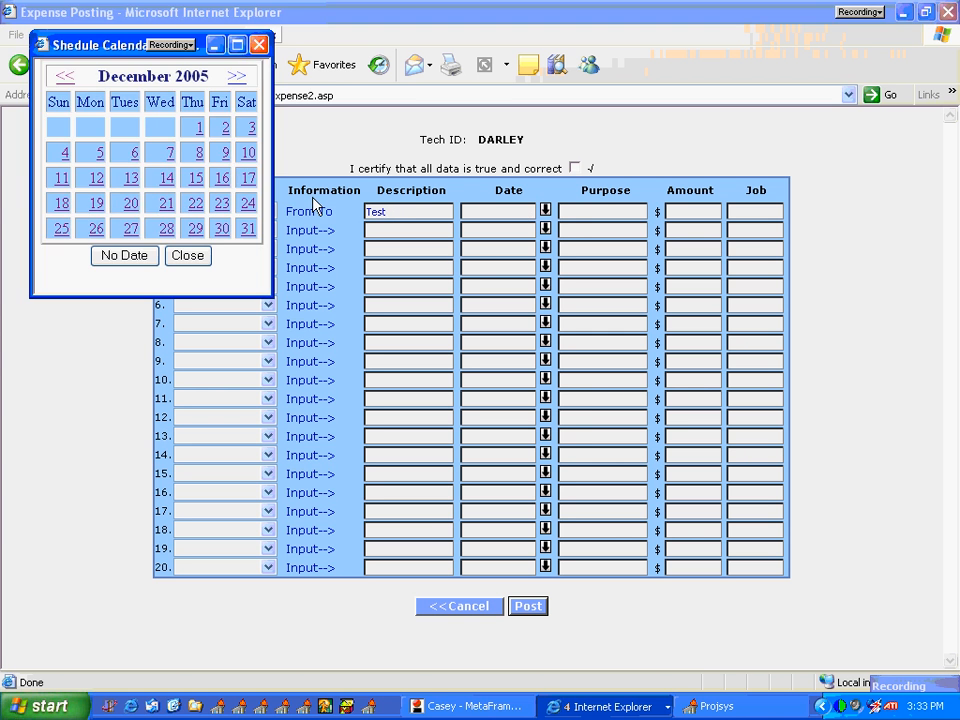
left_click(197, 181)
left_click(589, 211)
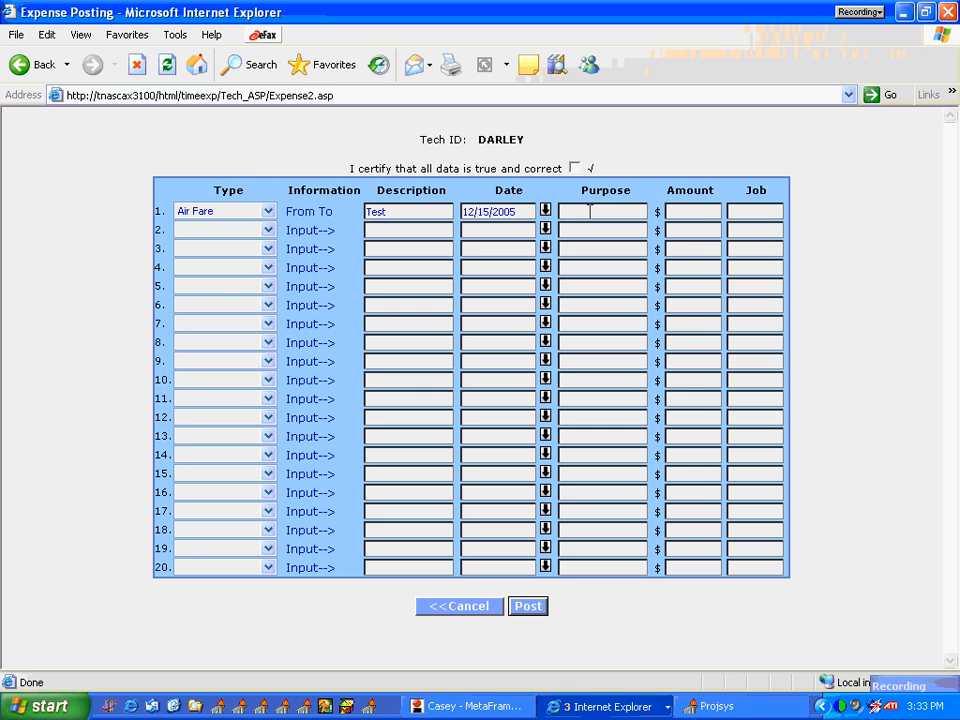
type("test")
Step: Set expense line 1's amount to 100 dollars and its job number to 11020200
left_click(686, 209)
type("100")
left_click(752, 211)
type("1102")
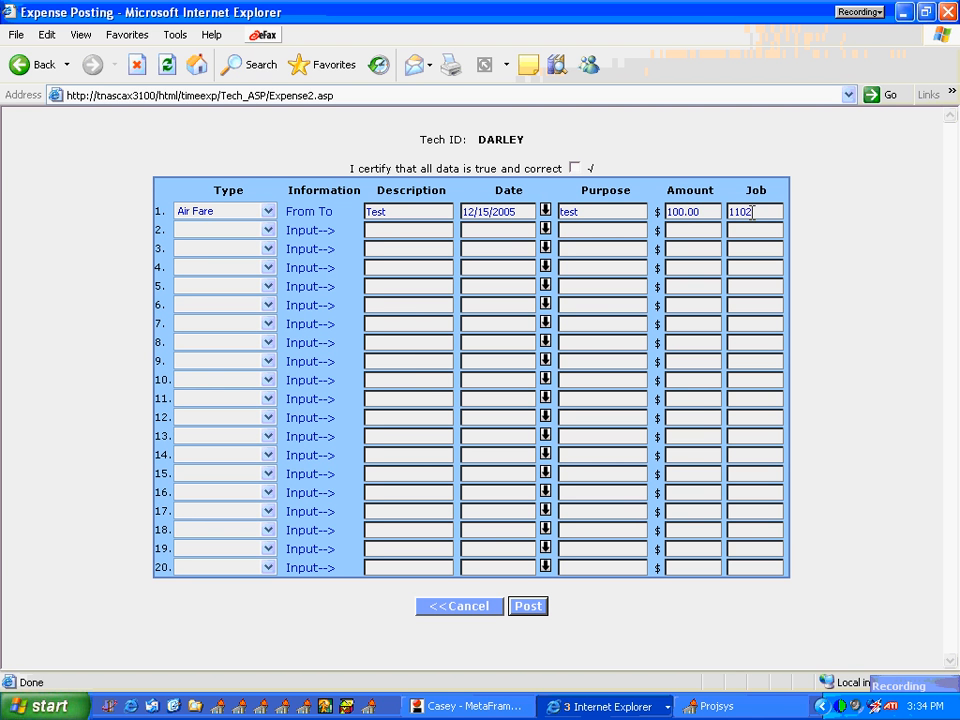
type("0200")
Step: Certify the expense data as true and correct and post it
left_click(528, 607)
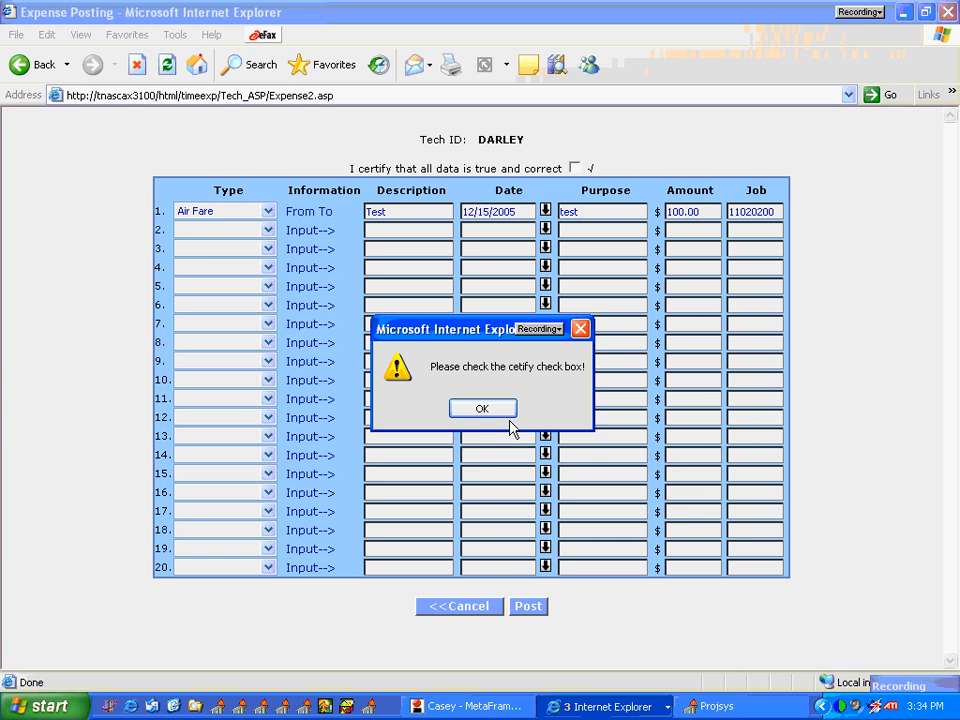
left_click(500, 411)
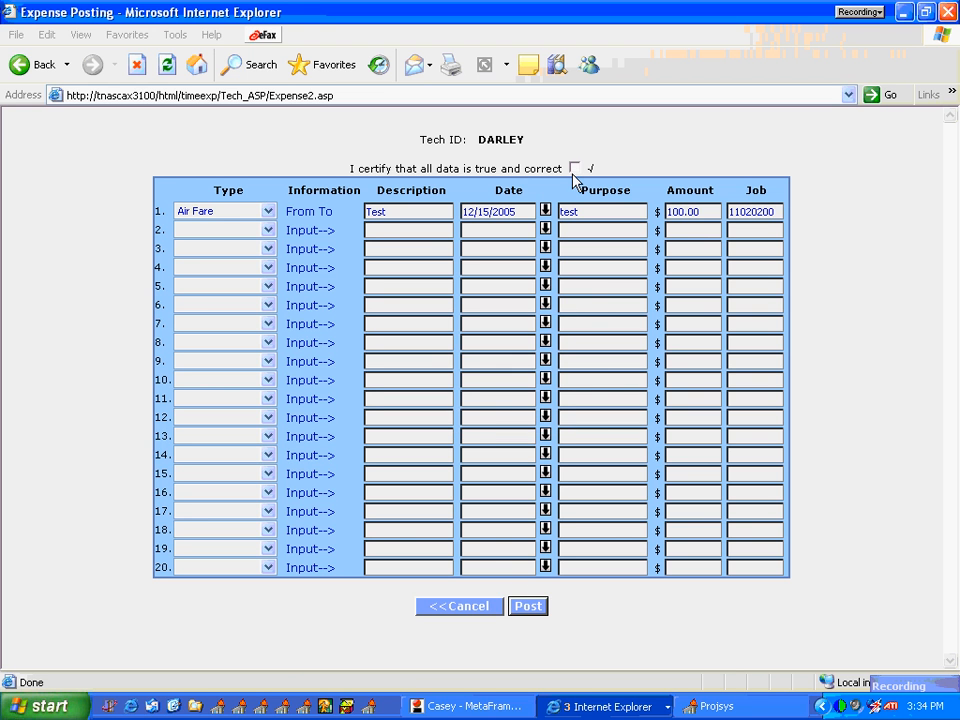
left_click(575, 169)
left_click(520, 604)
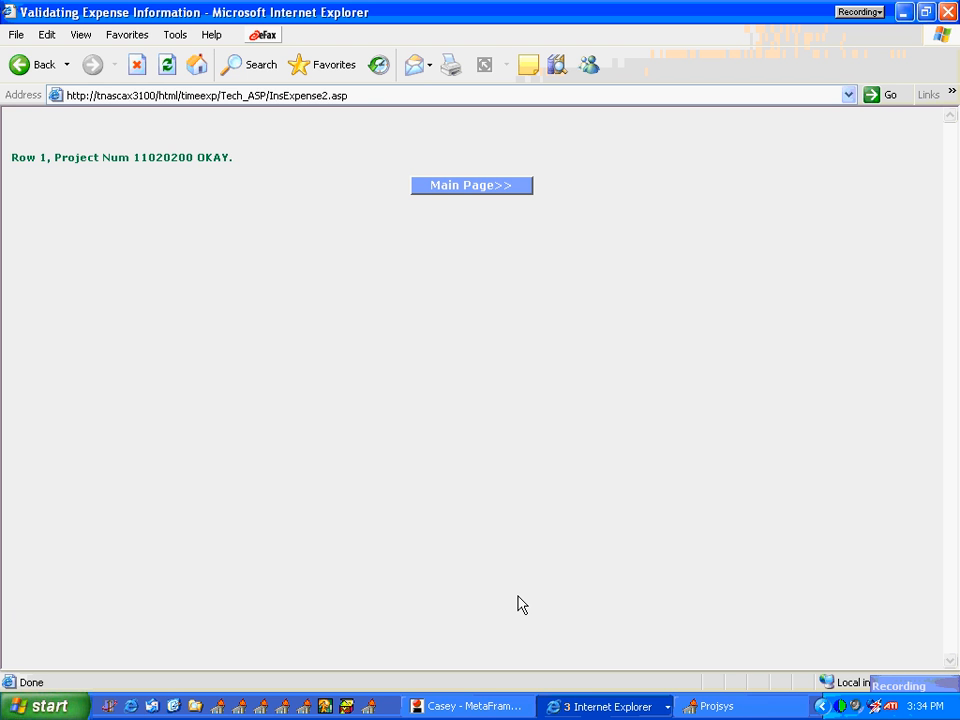
Step: Return to the main page and review the current-period hours list and the expenses list
left_click(441, 187)
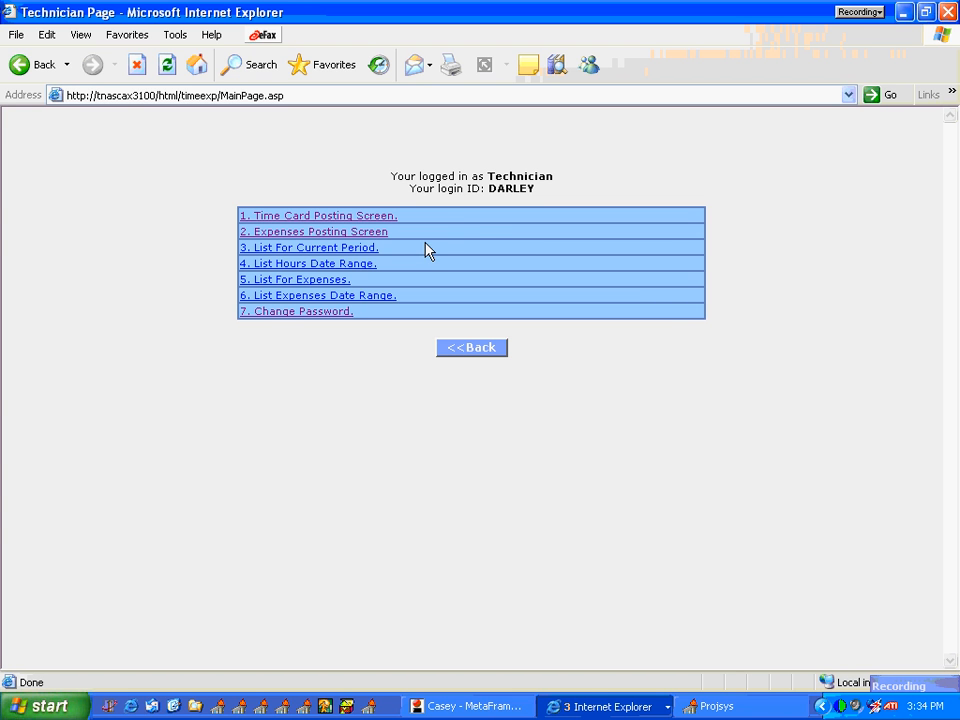
left_click(331, 250)
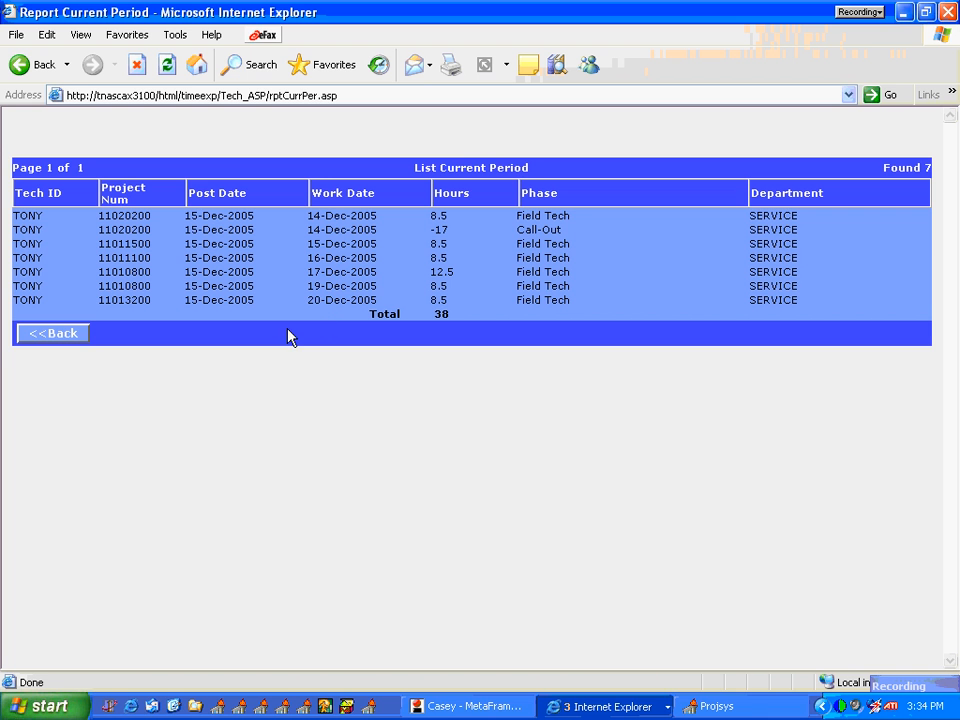
left_click(76, 325)
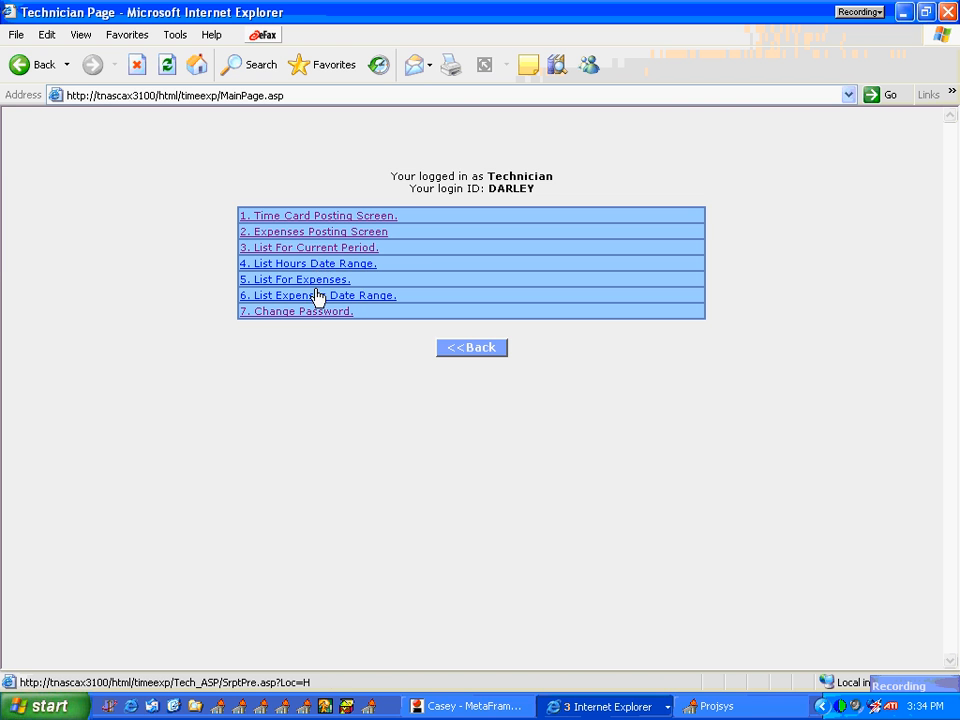
left_click(315, 281)
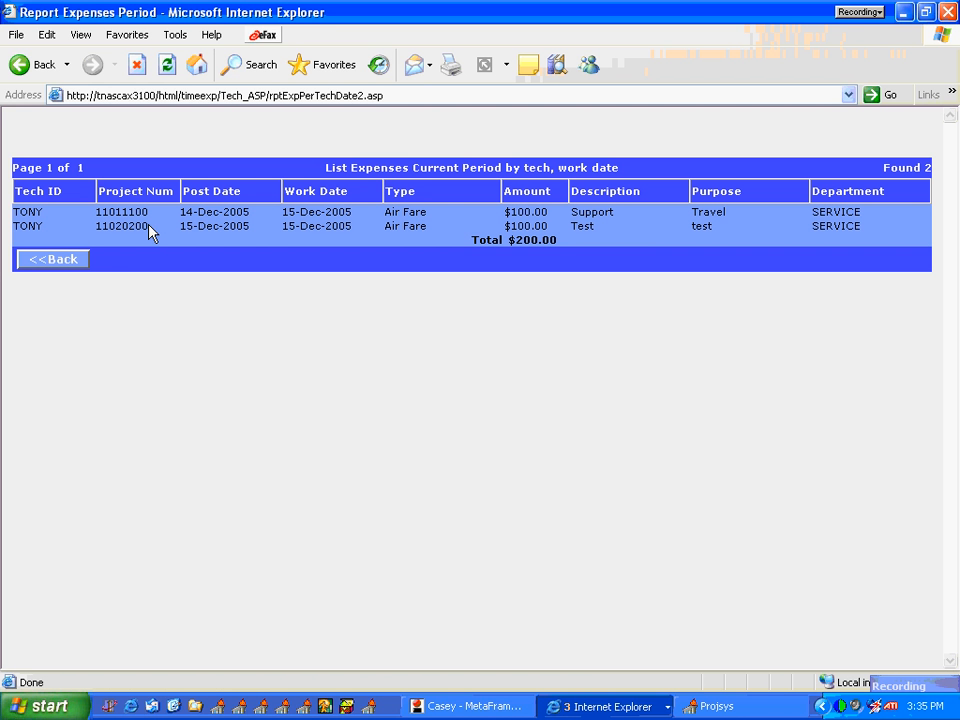
left_click(78, 265)
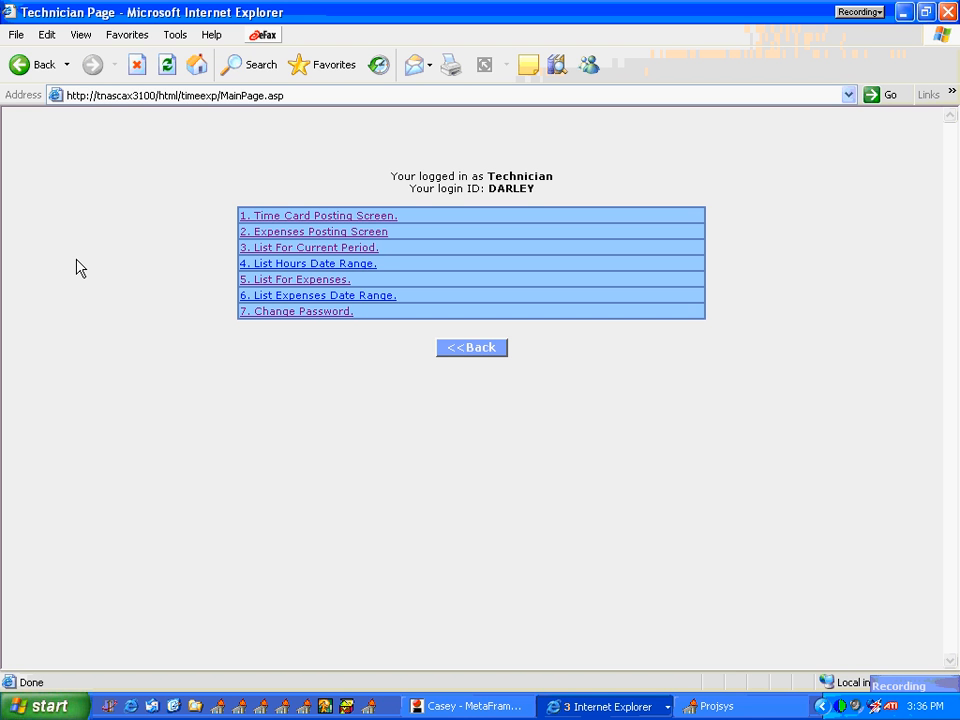
Step: Open the Time Card Posting Screen to review the hours posted for the week
left_click(301, 219)
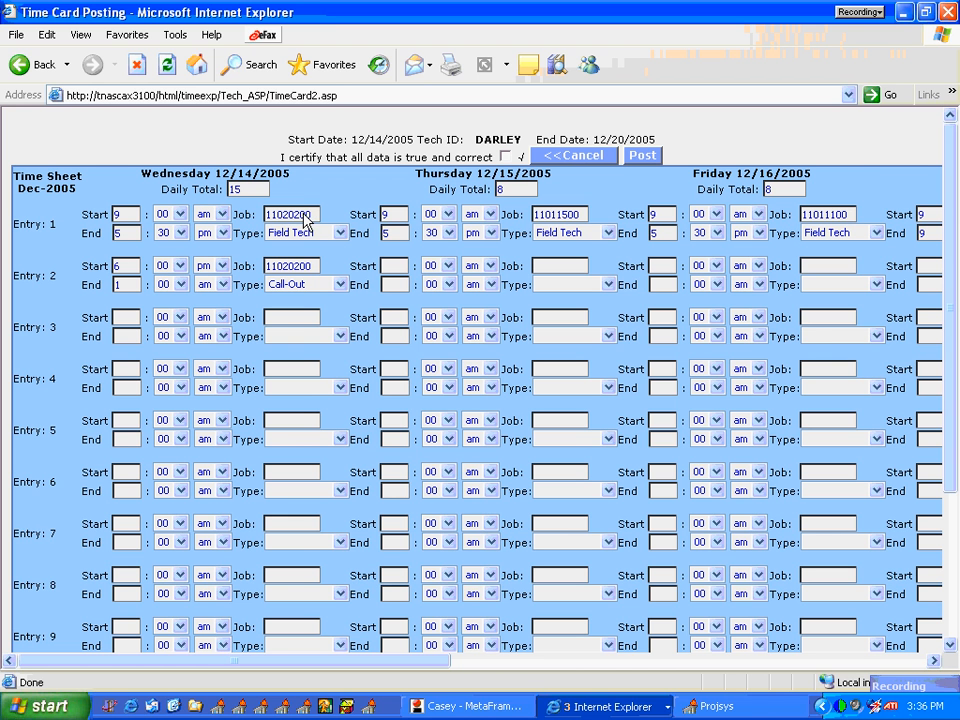
mouse_move(868, 660)
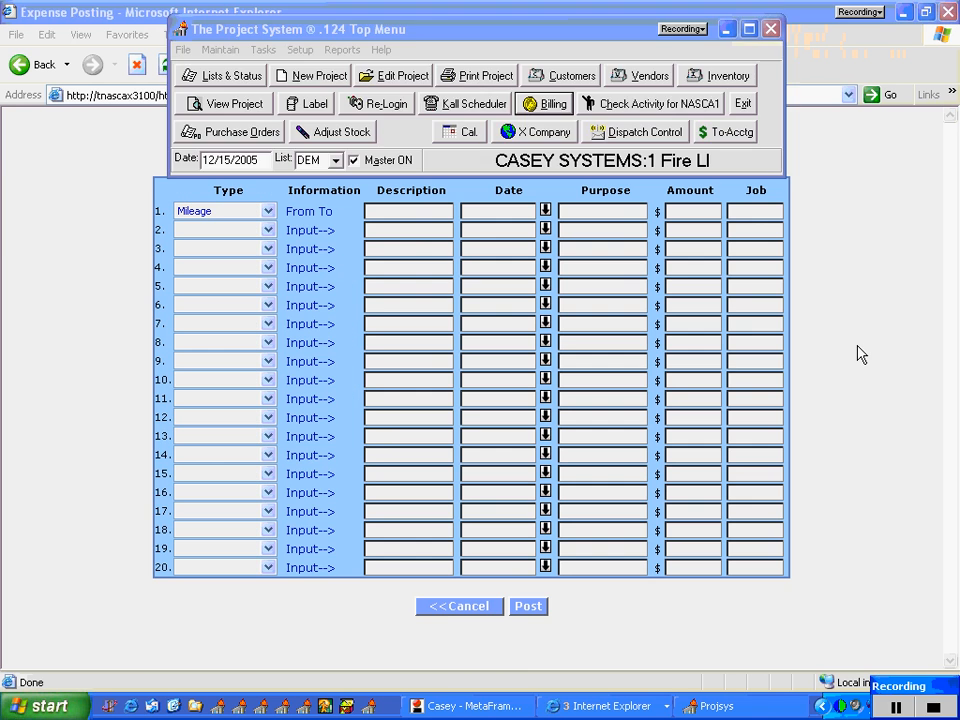
left_click(859, 354)
Step: Cancel the unfinished Mileage expense entry and leave the technician page for the login page
left_click(452, 607)
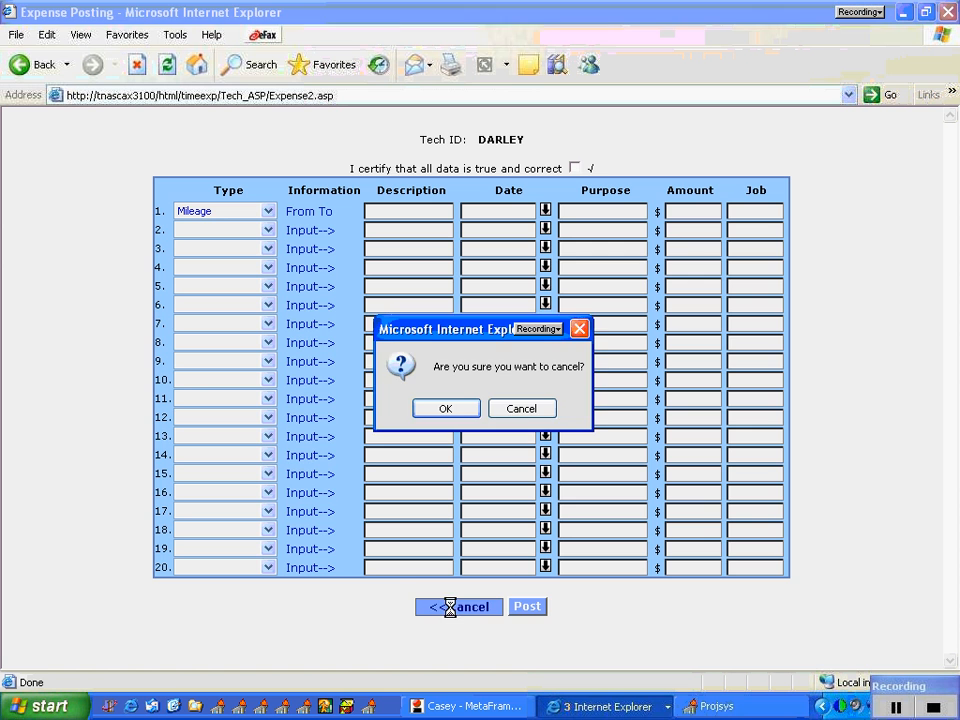
left_click(458, 406)
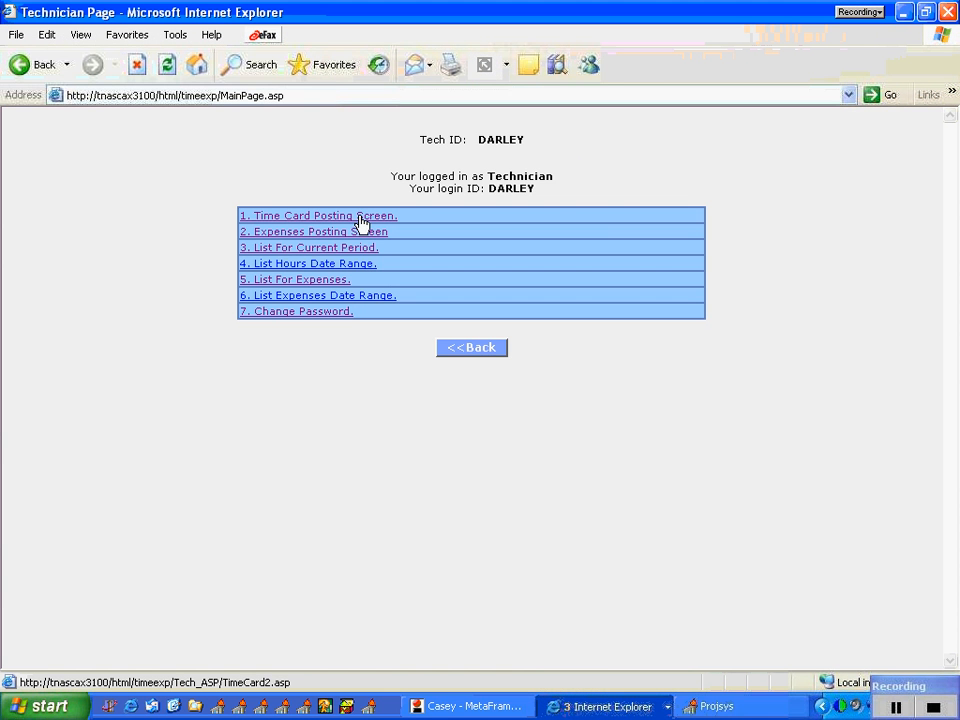
left_click(456, 350)
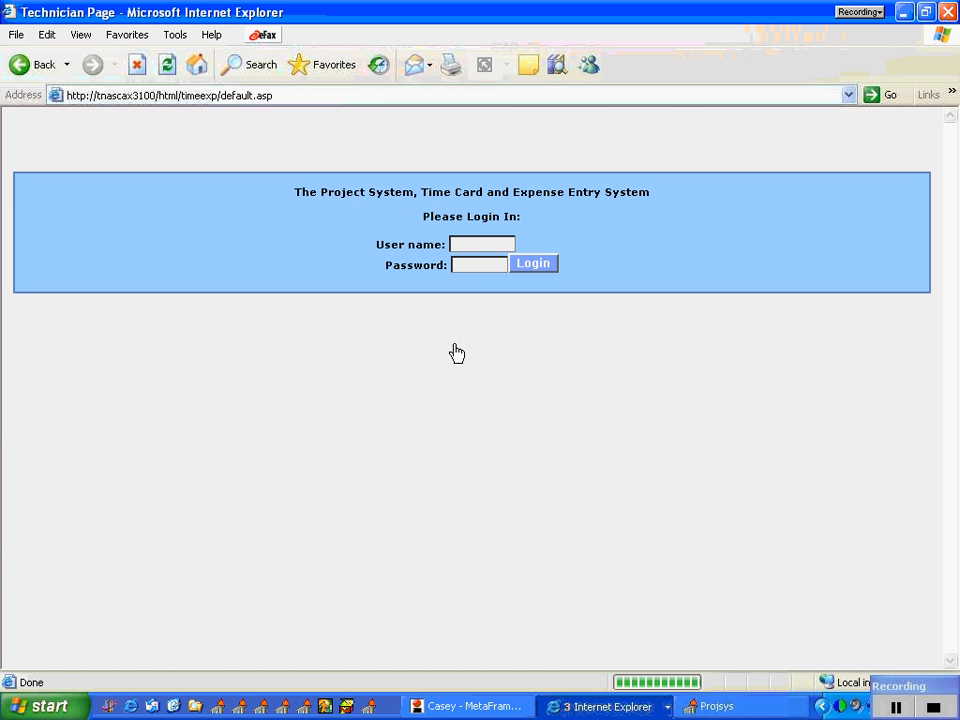
Step: Log in as supervisor with the supervisor's user name and password
left_click(478, 244)
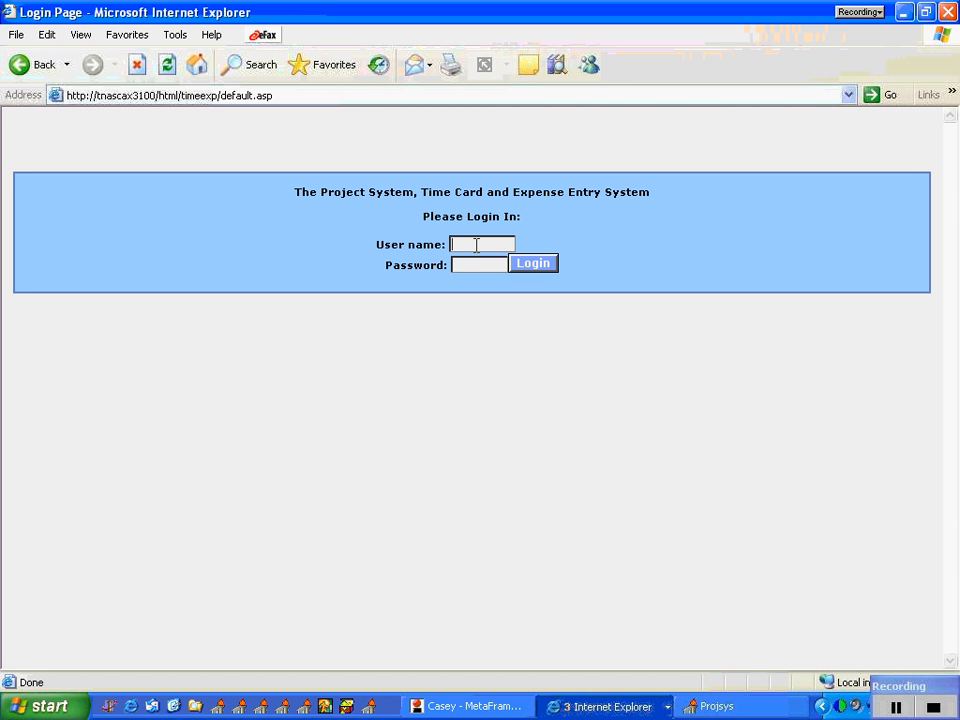
type("sup")
key("Tab")
type("sup")
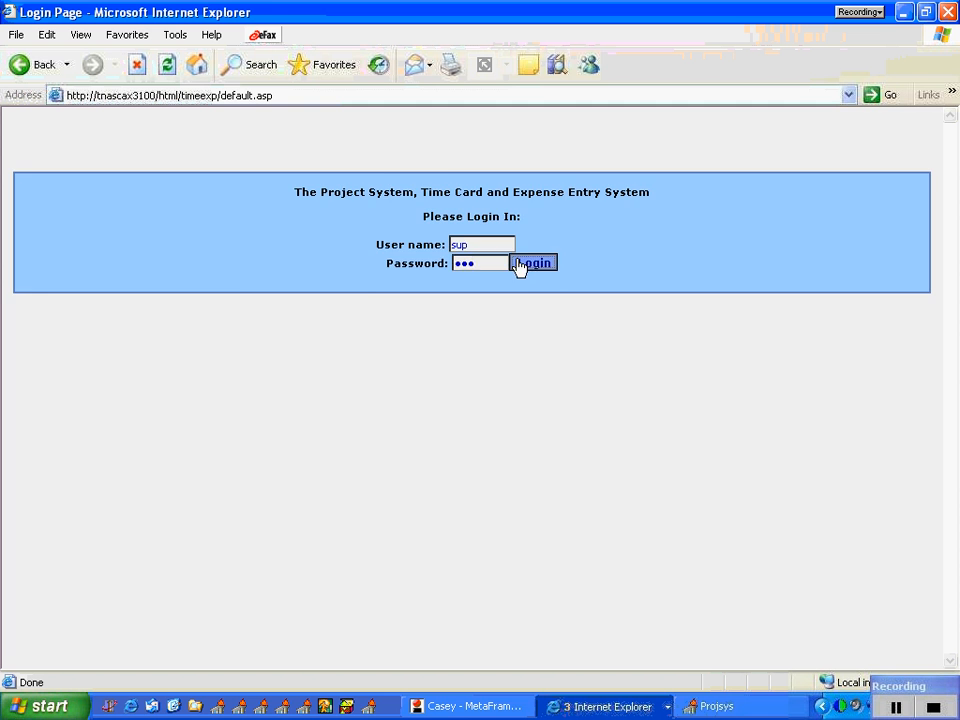
left_click(521, 264)
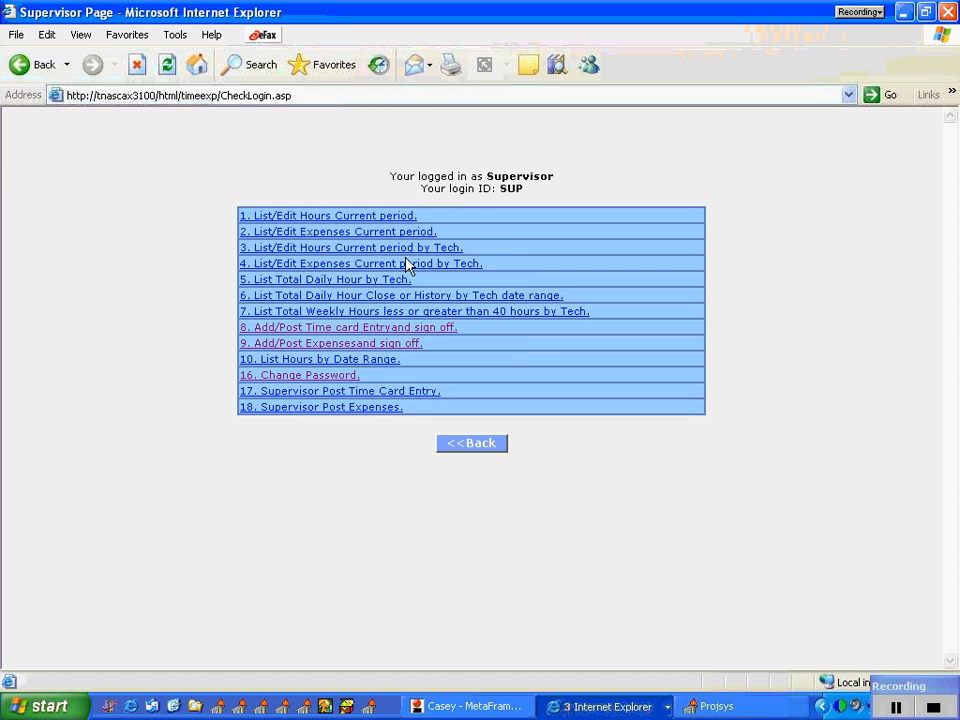
Step: Review the supervisor's current-period hours list and current-period expenses list, returning to the supervisor page after each
left_click(376, 216)
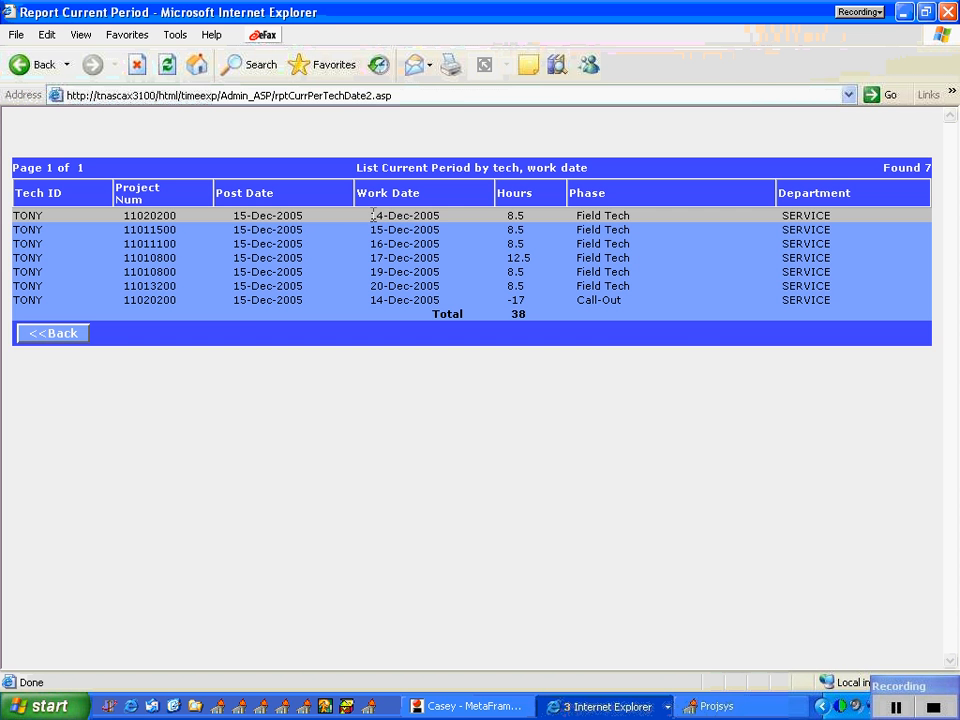
left_click(68, 338)
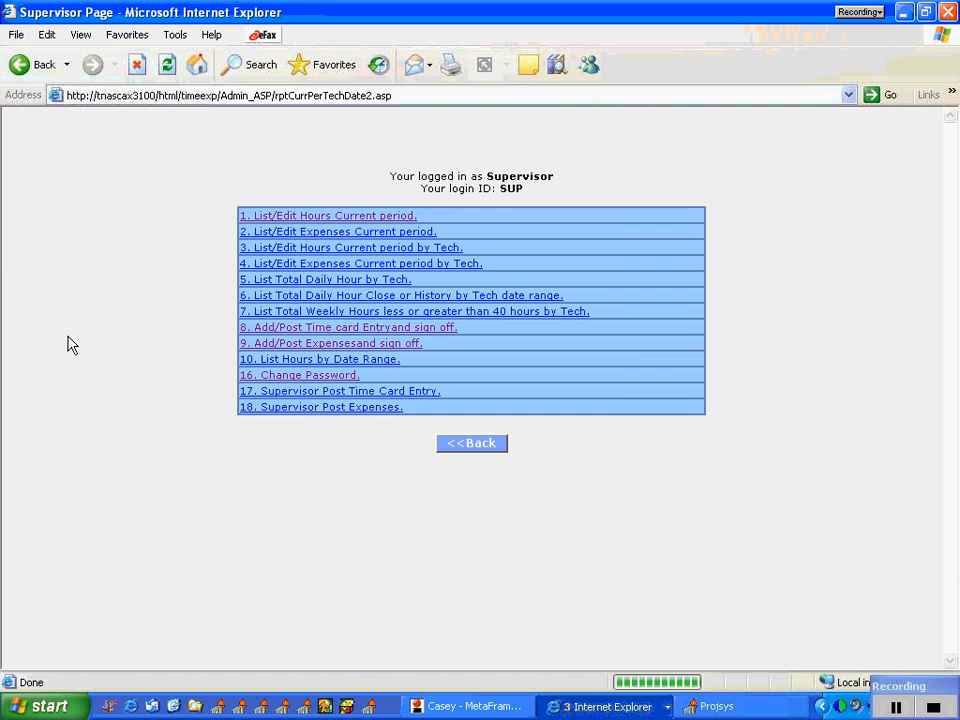
left_click(338, 234)
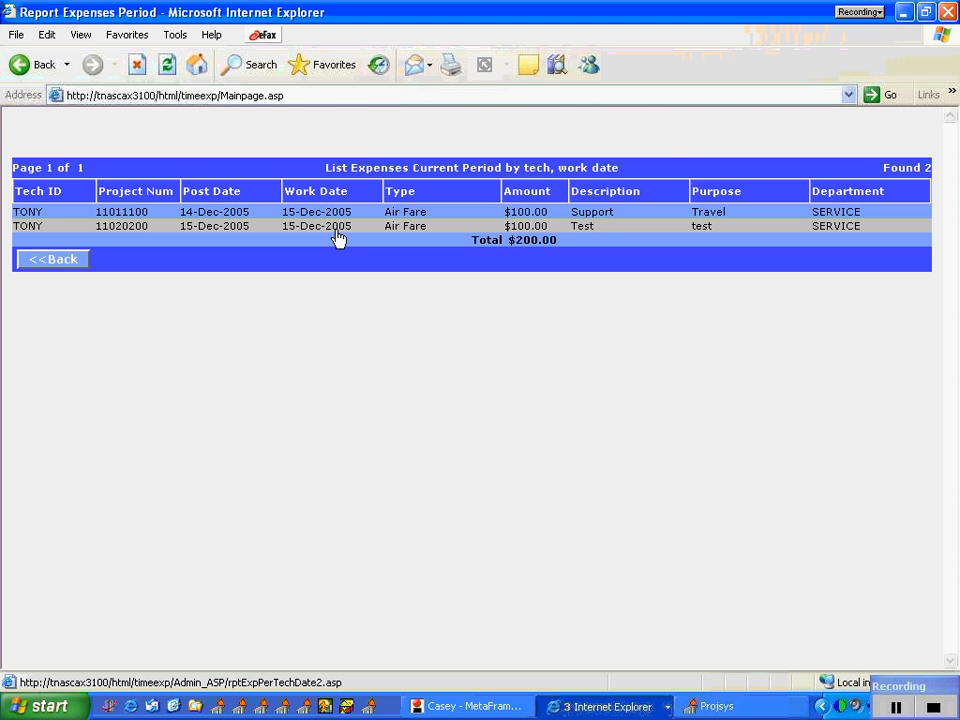
left_click(77, 261)
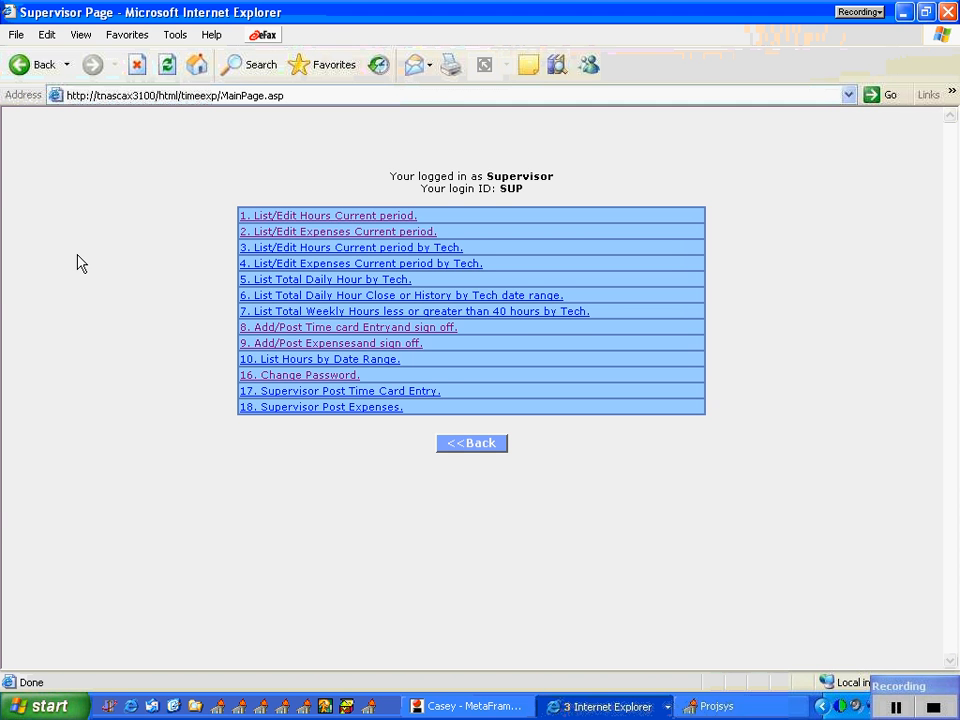
Step: Open the supervisor's time card entry and sign-off screen for the technician with posted hours
left_click(342, 330)
left_click(529, 365)
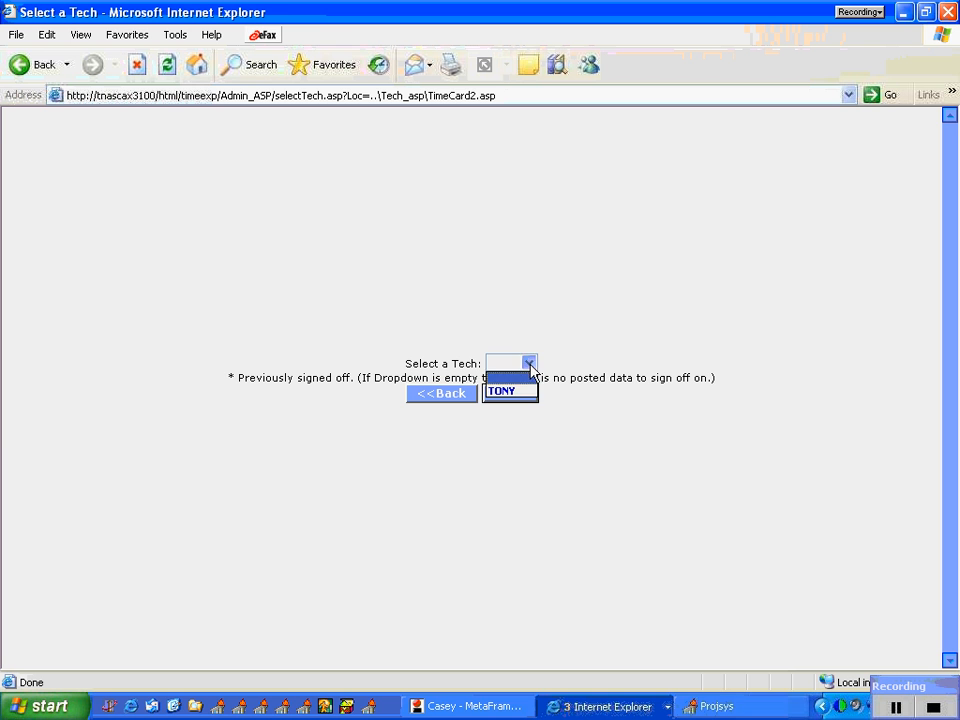
left_click(524, 393)
left_click(510, 395)
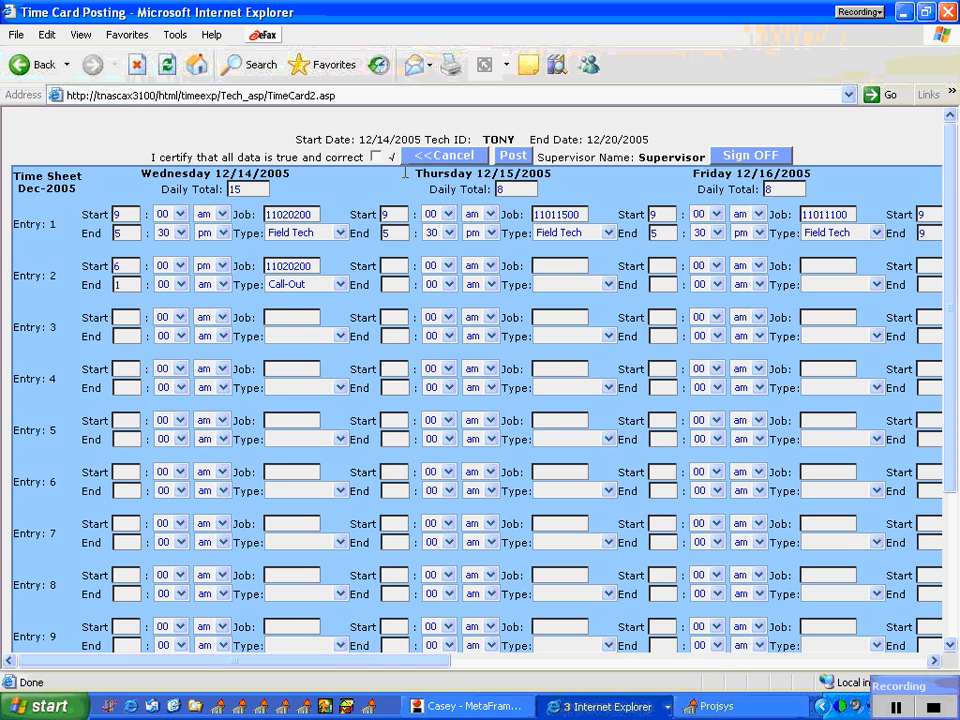
Step: Certify the technician's time card as true and correct, sign it off, and return to the supervisor page
left_click(376, 157)
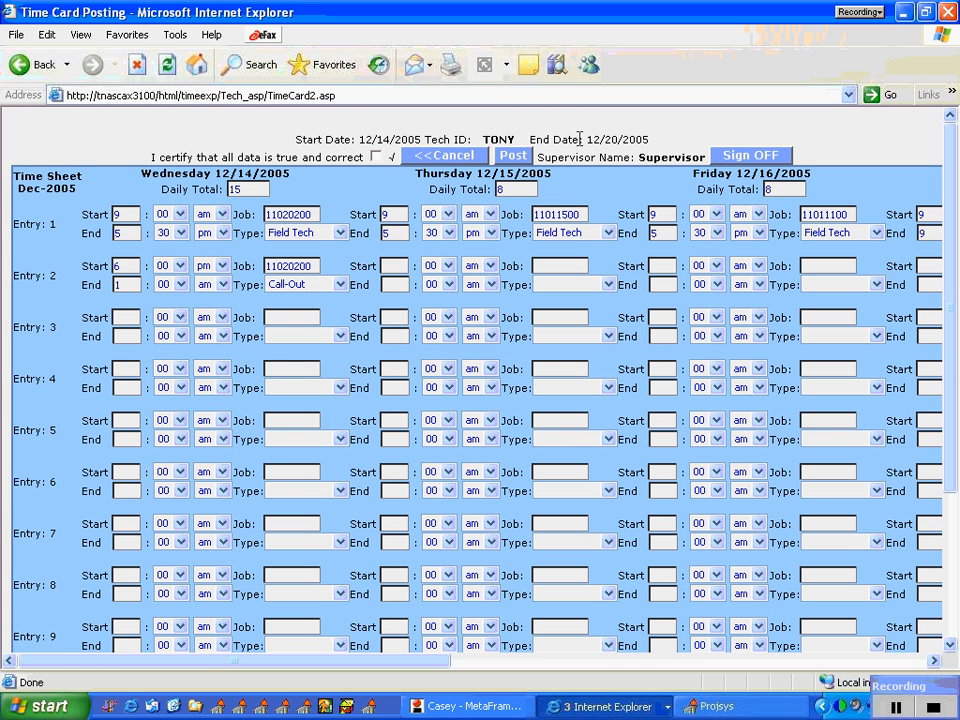
left_click(738, 162)
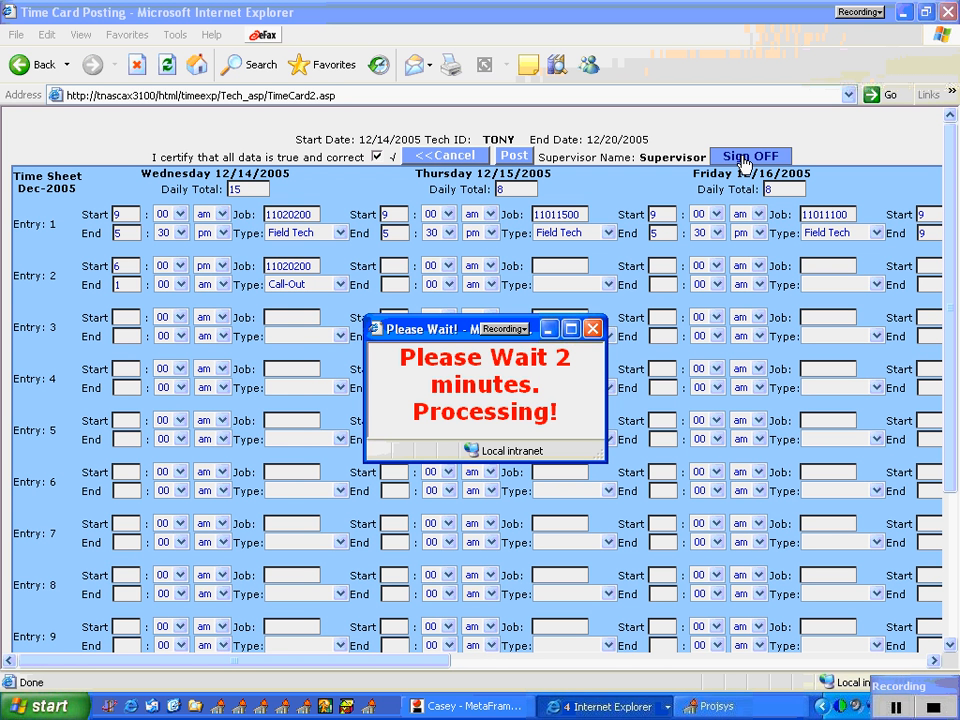
left_click(742, 158)
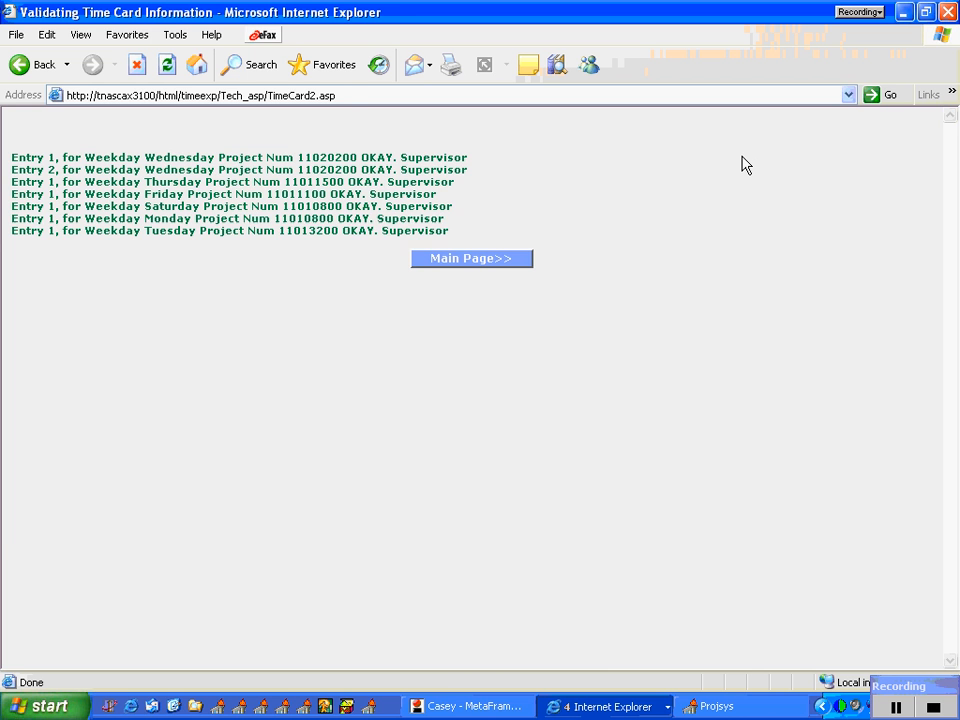
left_click(473, 262)
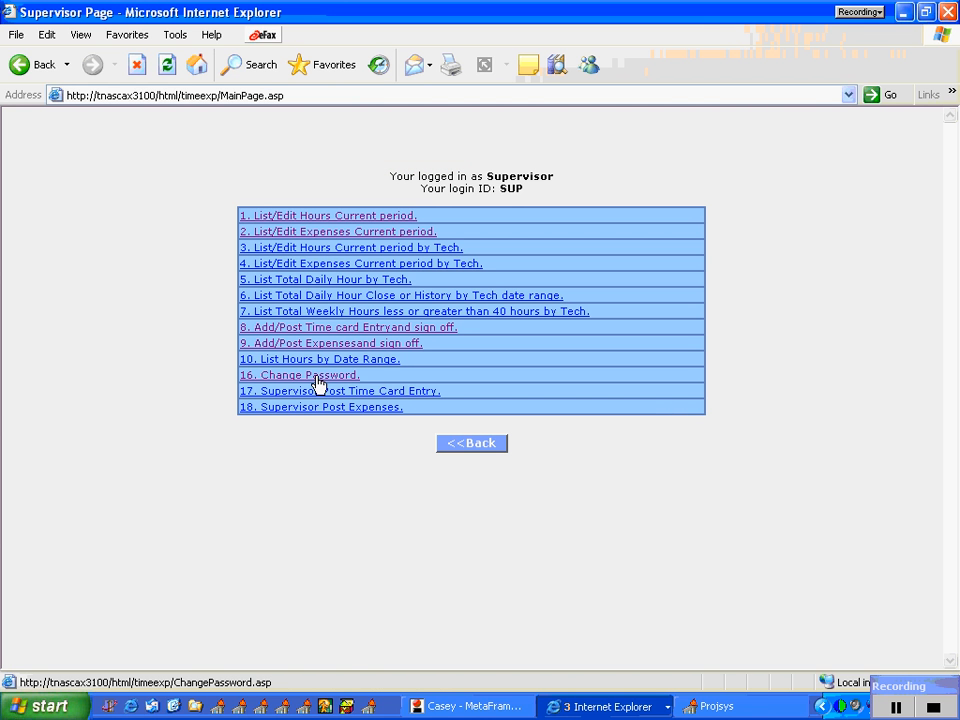
Step: Leave the supervisor page and log in as administrator with the administrator's user name and password
left_click(452, 444)
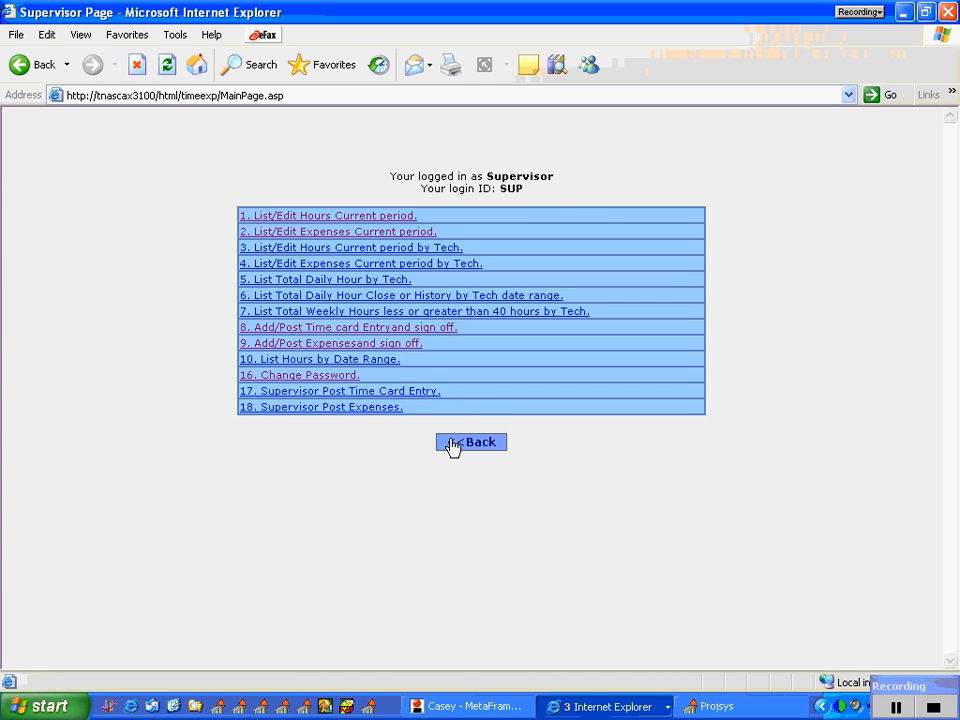
left_click(475, 243)
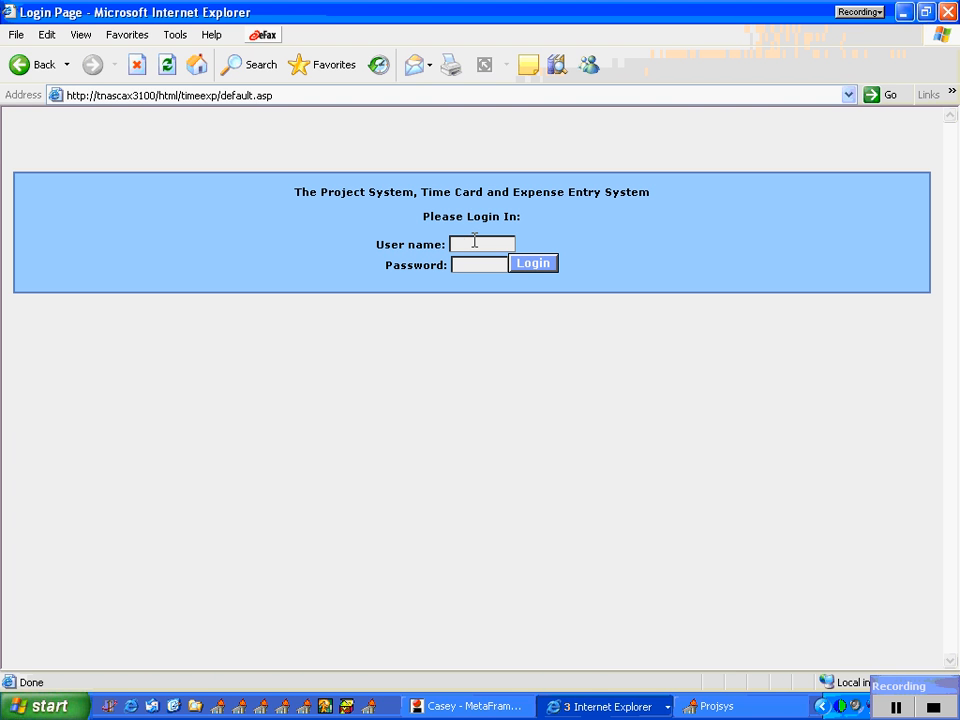
type("ra")
type("sca1")
key("Tab")
type("*******")
left_click(522, 264)
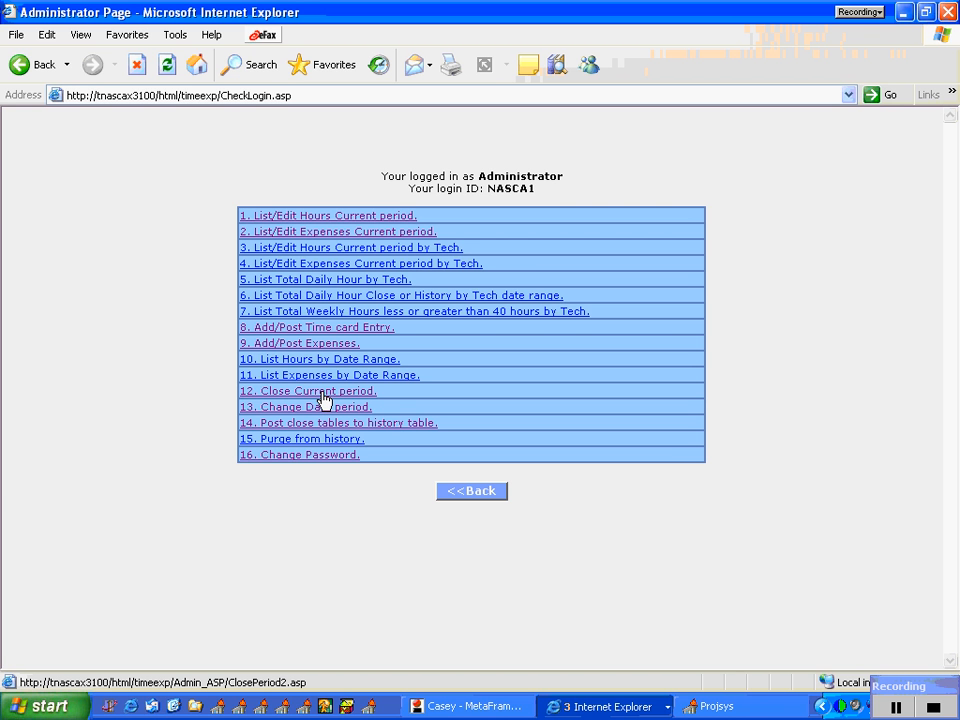
Step: Switch to the Project System desktop program and start Job Cost Posting from its billing functions
left_click(712, 706)
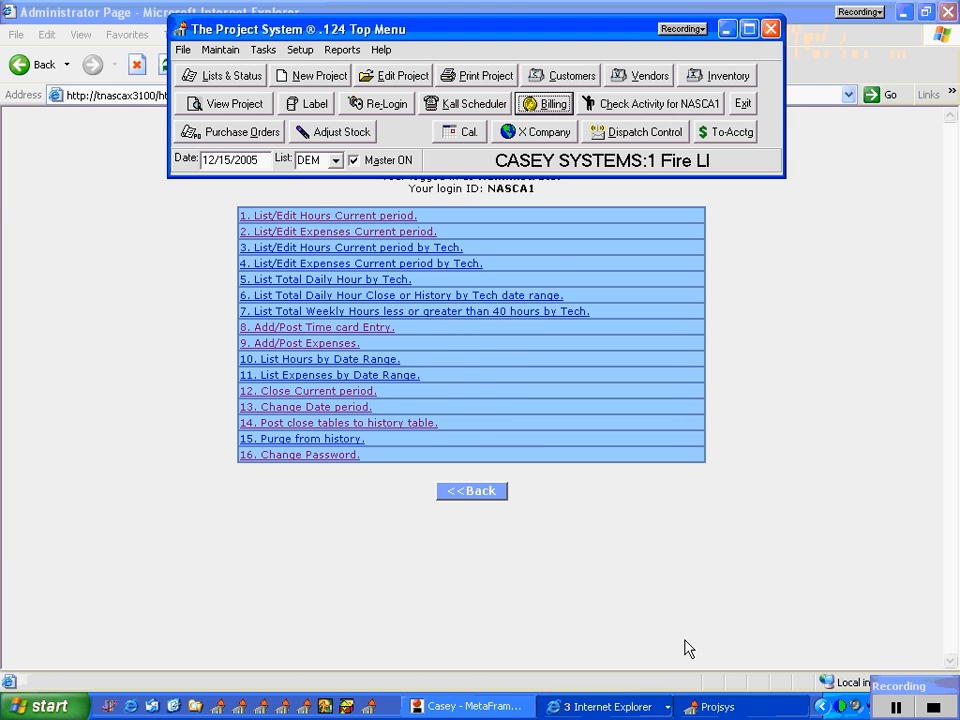
left_click(540, 103)
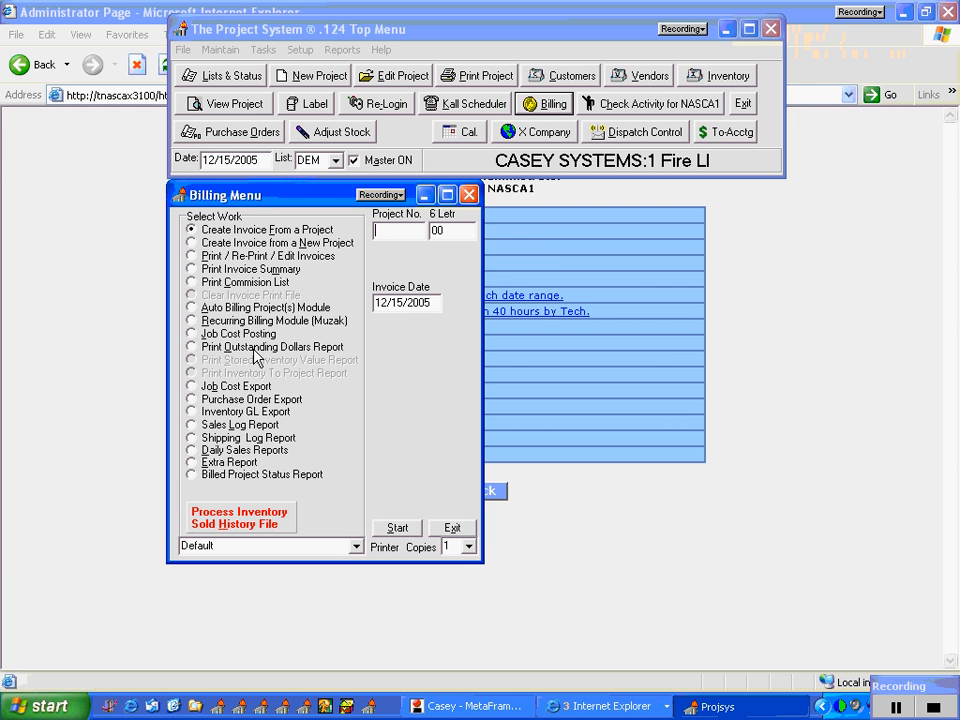
left_click(237, 334)
left_click(396, 527)
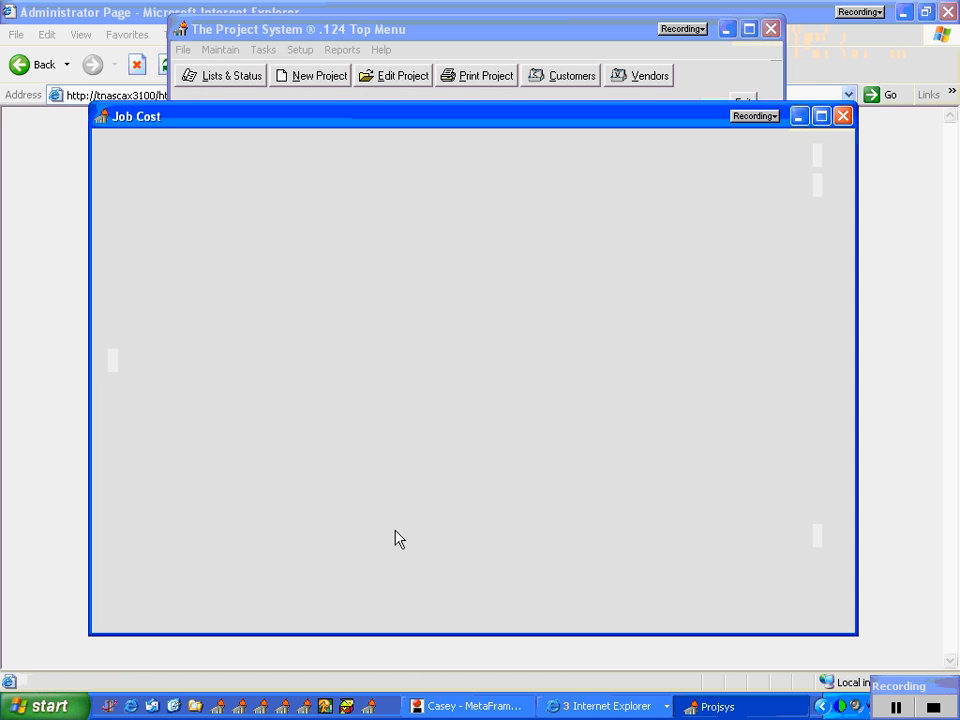
Step: Open the Web Based Time Card / Expenses Interface and view the Hours by Technician report for the current table, then close it
left_click(134, 326)
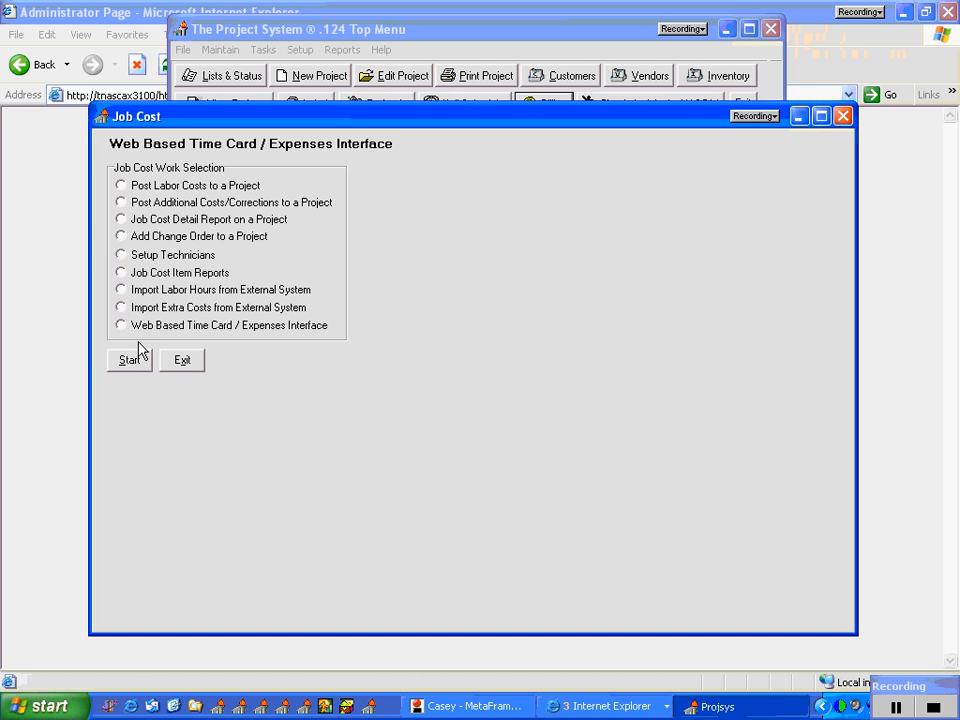
left_click(133, 360)
left_click(131, 262)
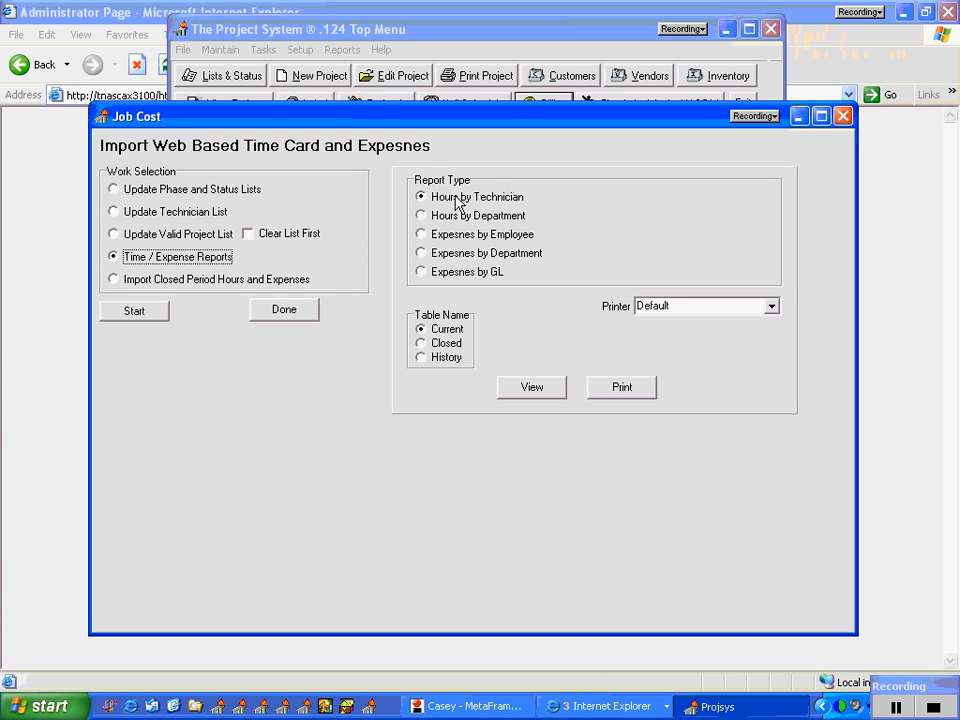
left_click(522, 392)
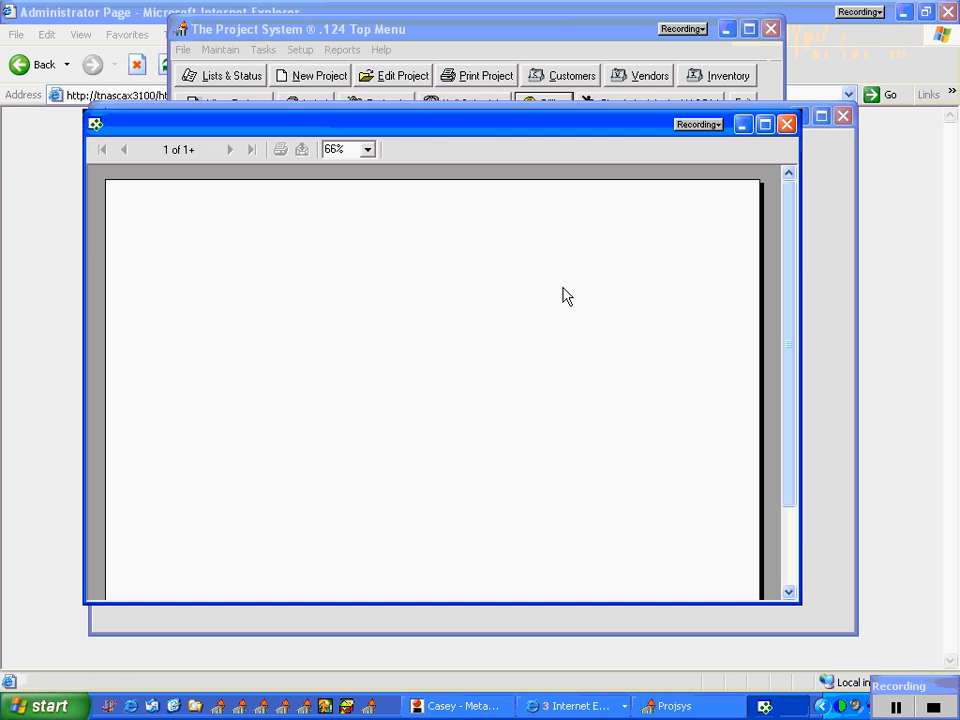
left_click(765, 124)
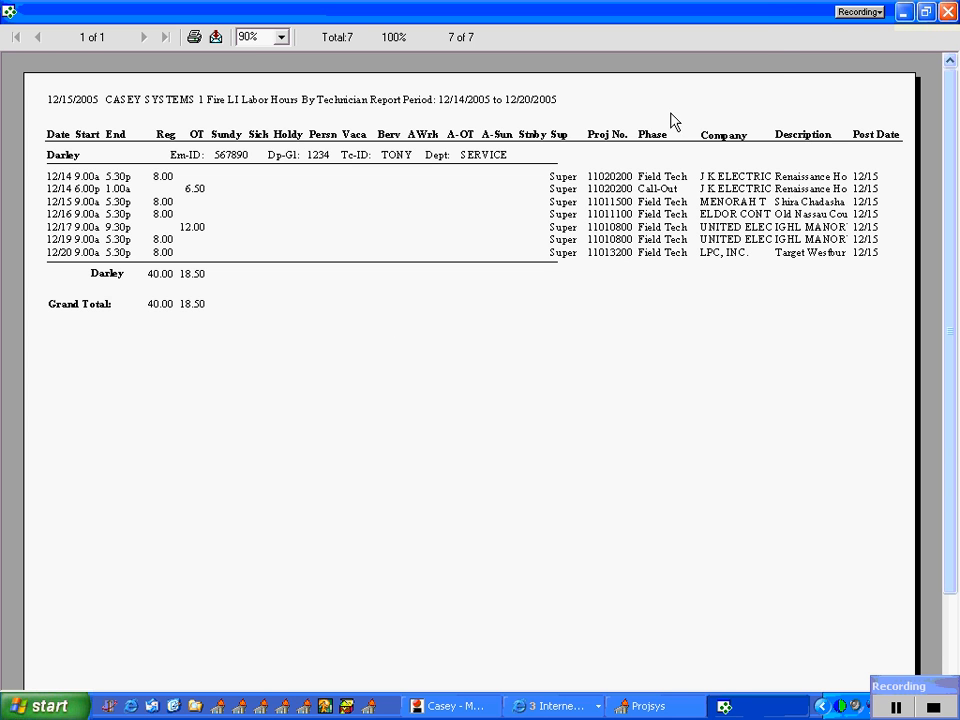
left_click(947, 12)
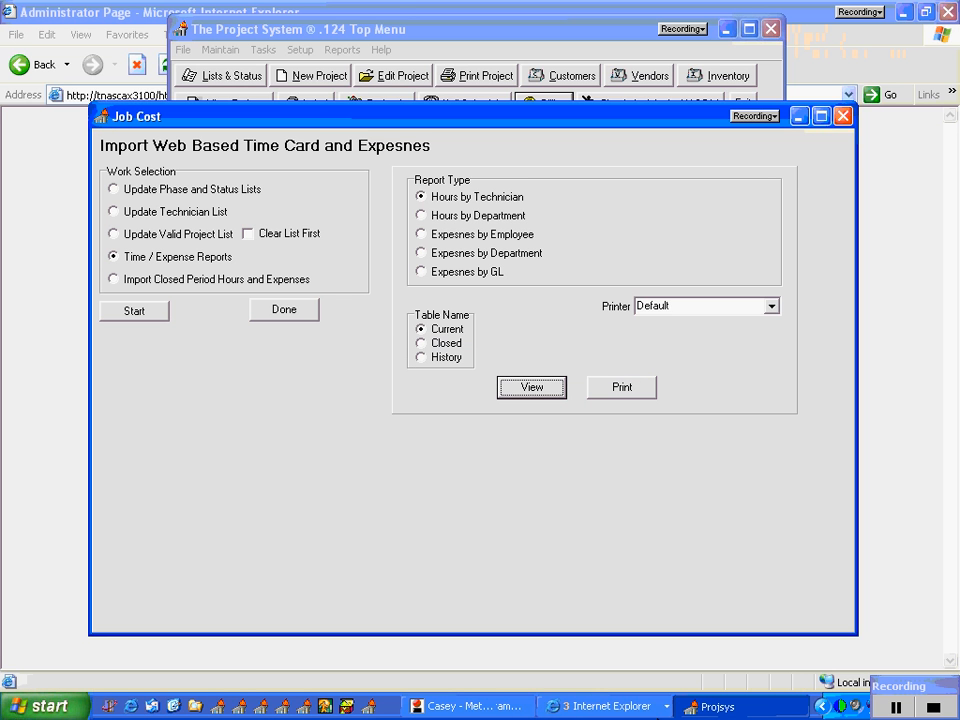
Step: Switch to the Administrator Page in Internet Explorer, close the current period, and return to the administrator page
left_click(618, 705)
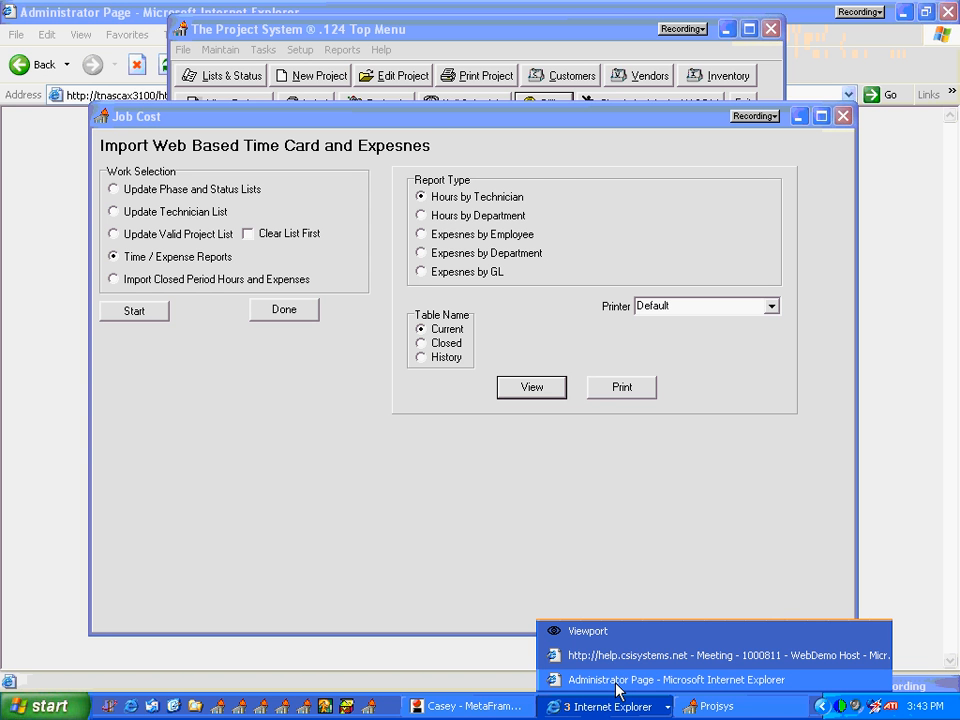
left_click(617, 685)
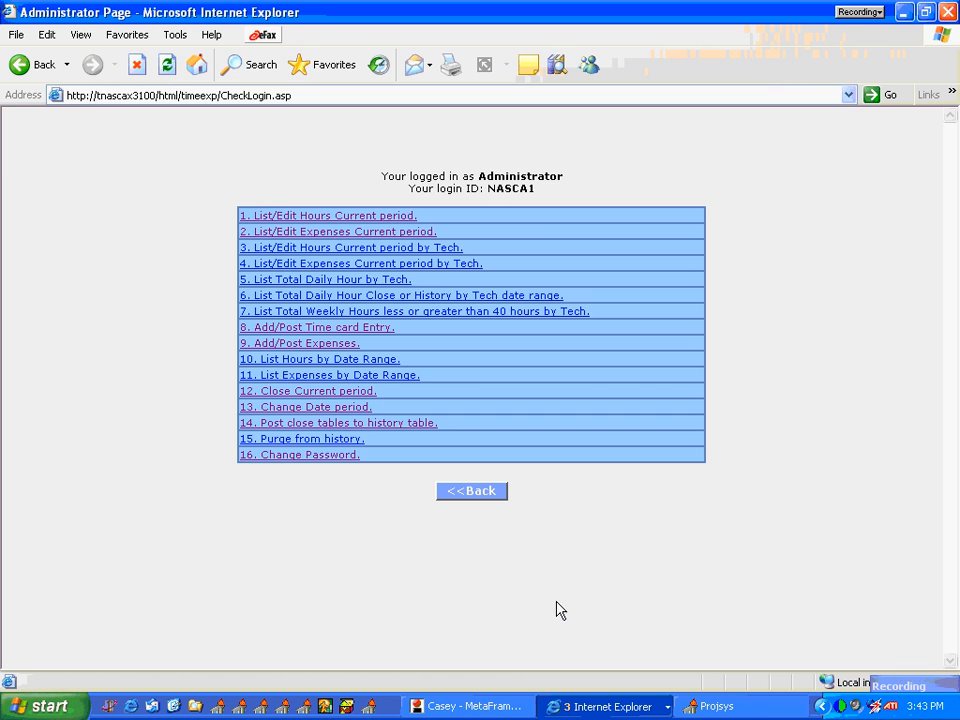
left_click(311, 396)
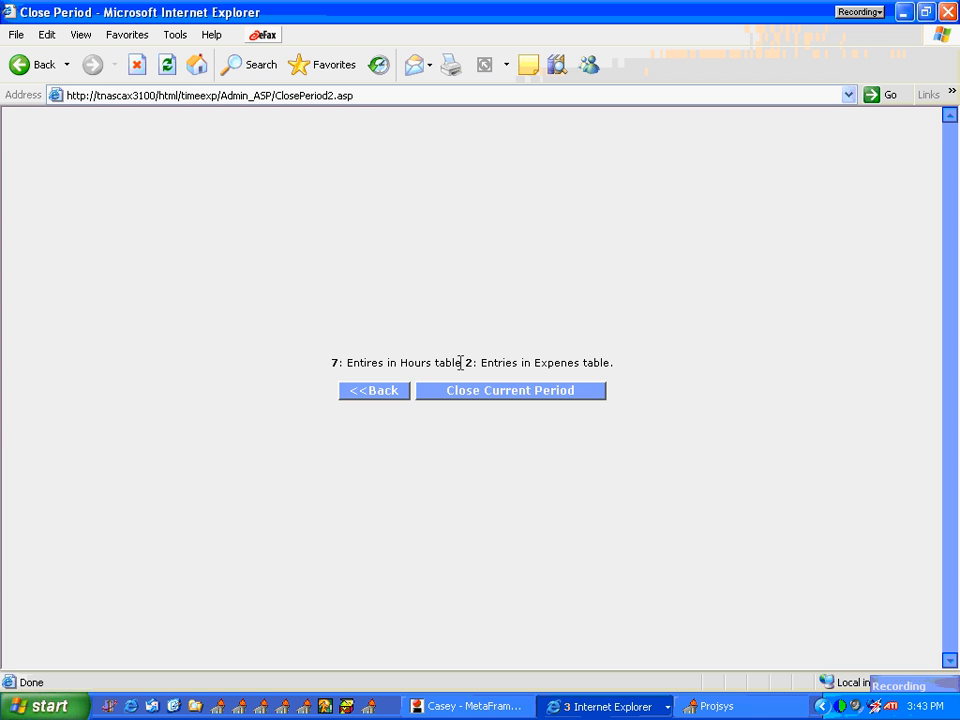
left_click(466, 395)
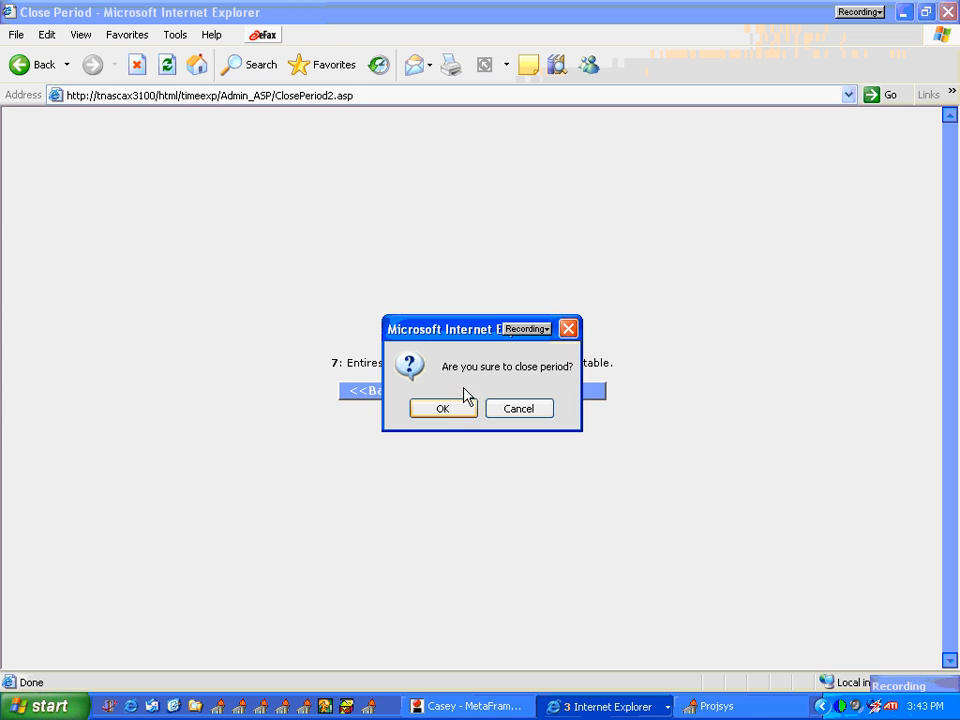
left_click(445, 413)
left_click(456, 412)
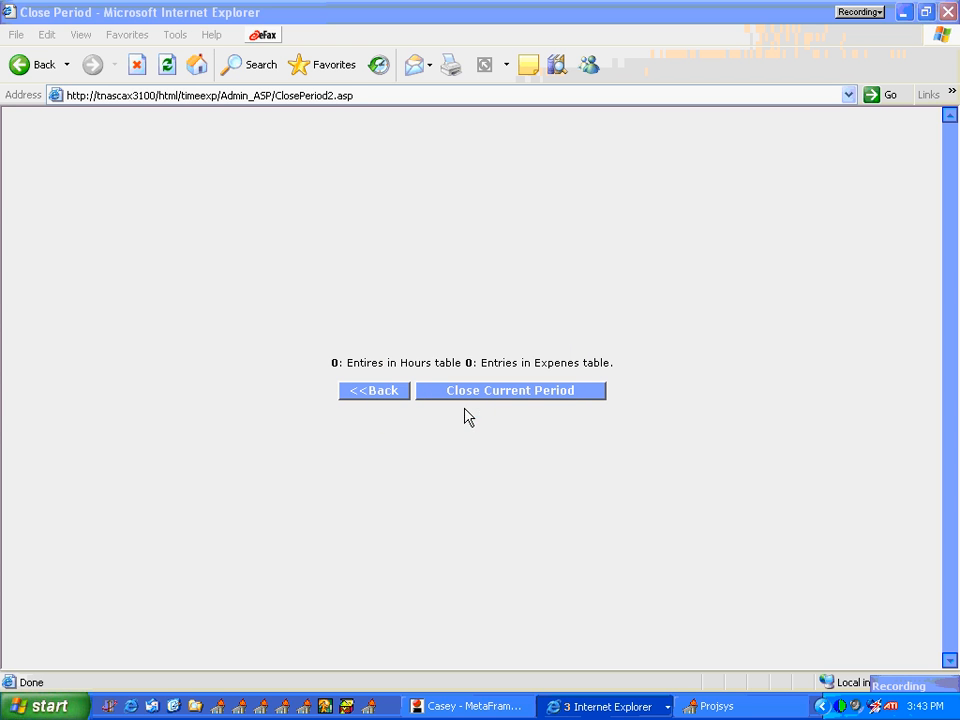
left_click(400, 393)
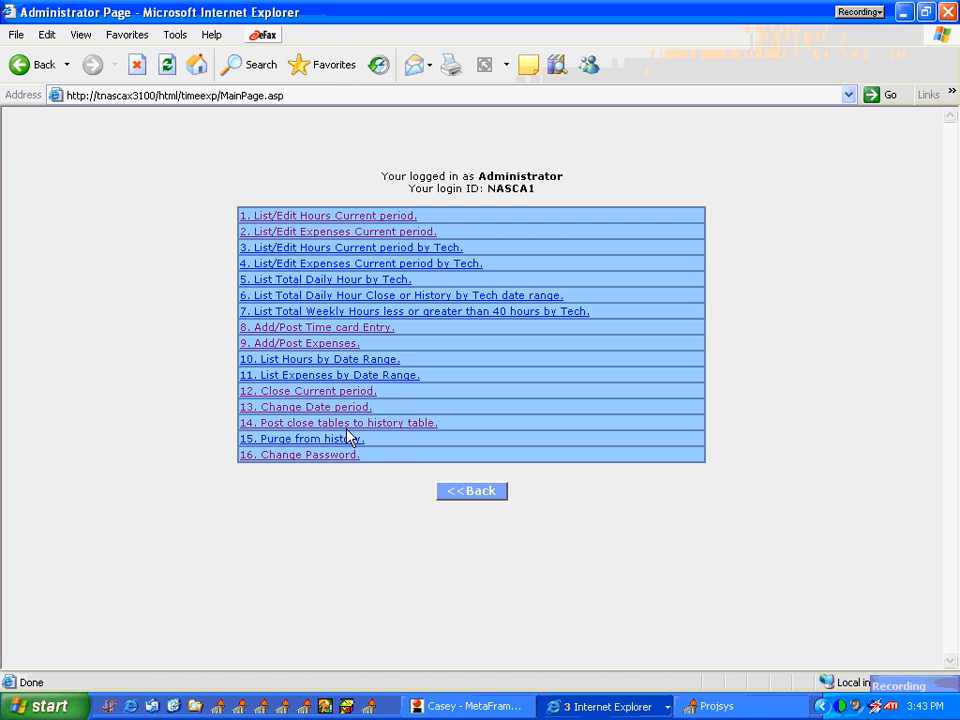
Step: Change the date period to start 12/21/2005 and end 12/27/2005, and return to the administrator page
left_click(321, 410)
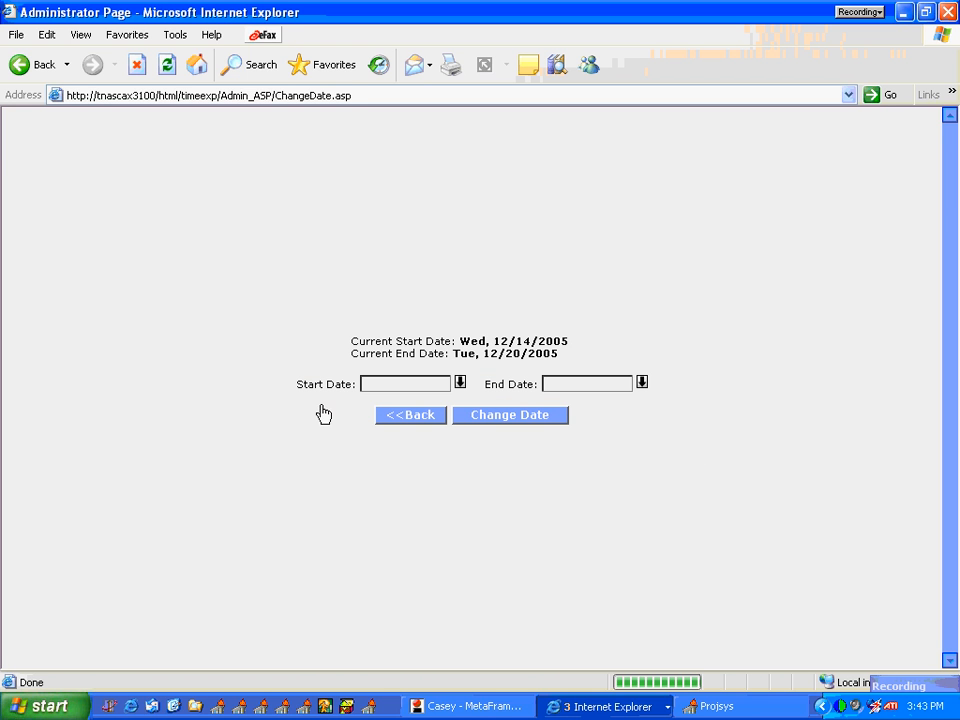
left_click(460, 383)
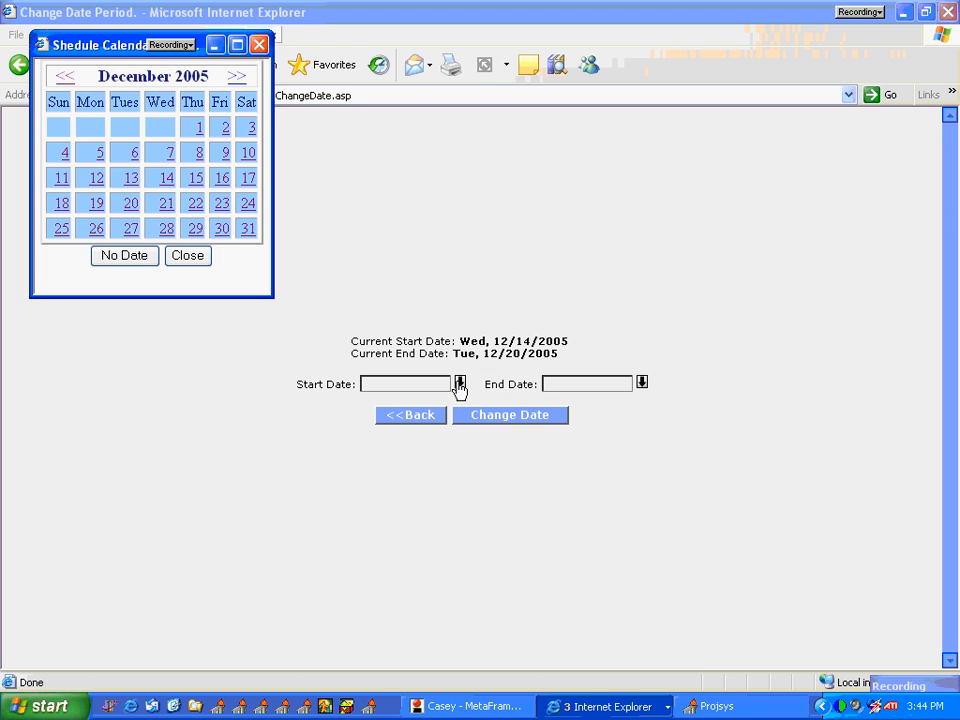
left_click(166, 203)
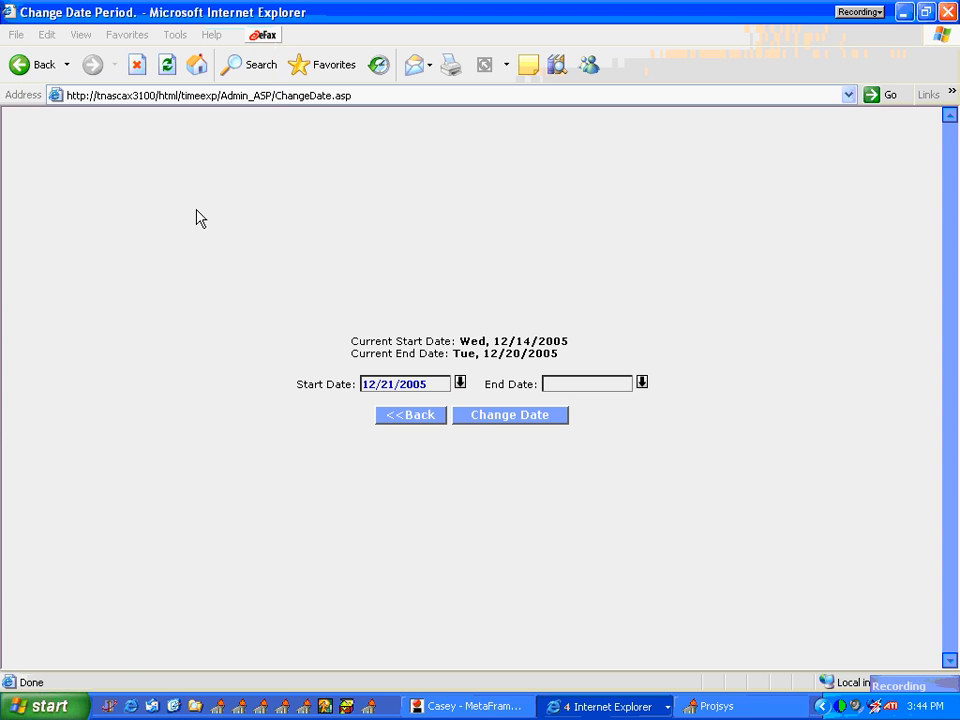
left_click(642, 382)
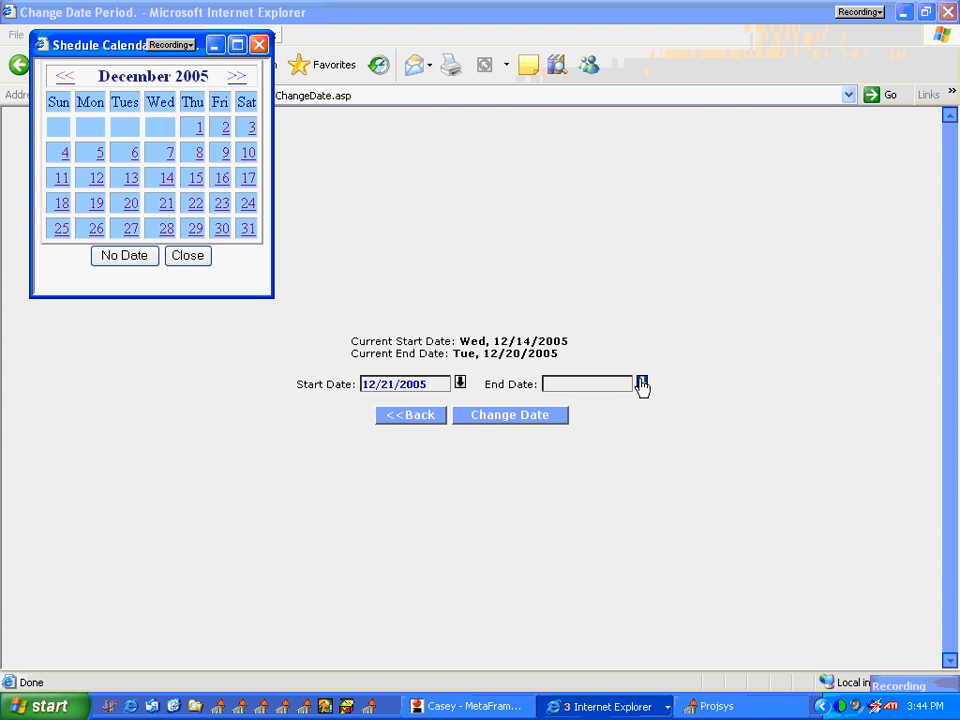
left_click(132, 228)
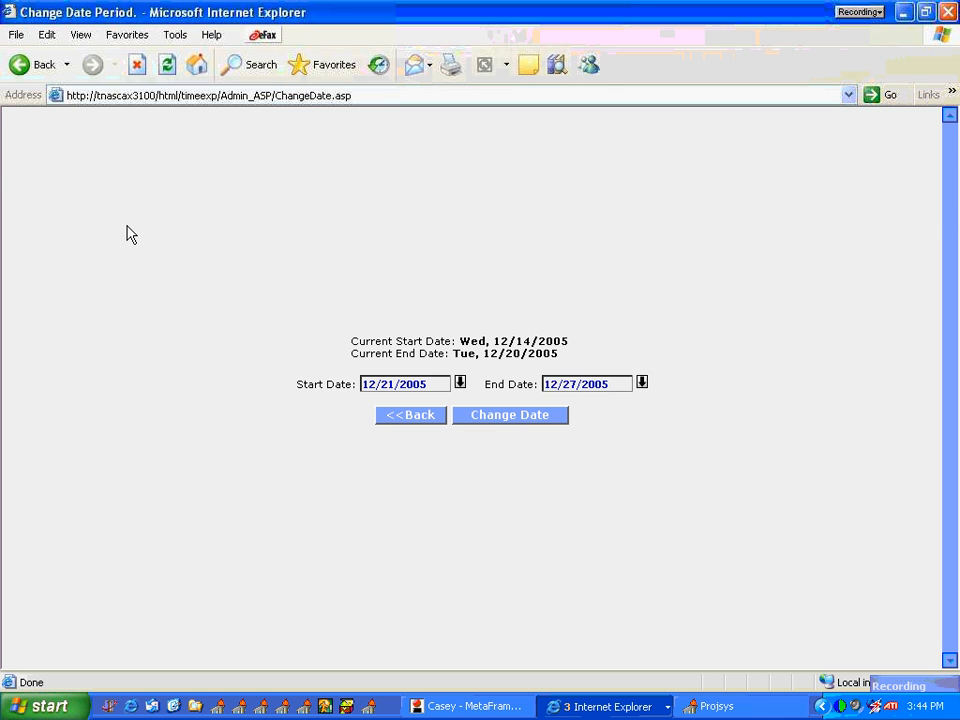
left_click(512, 416)
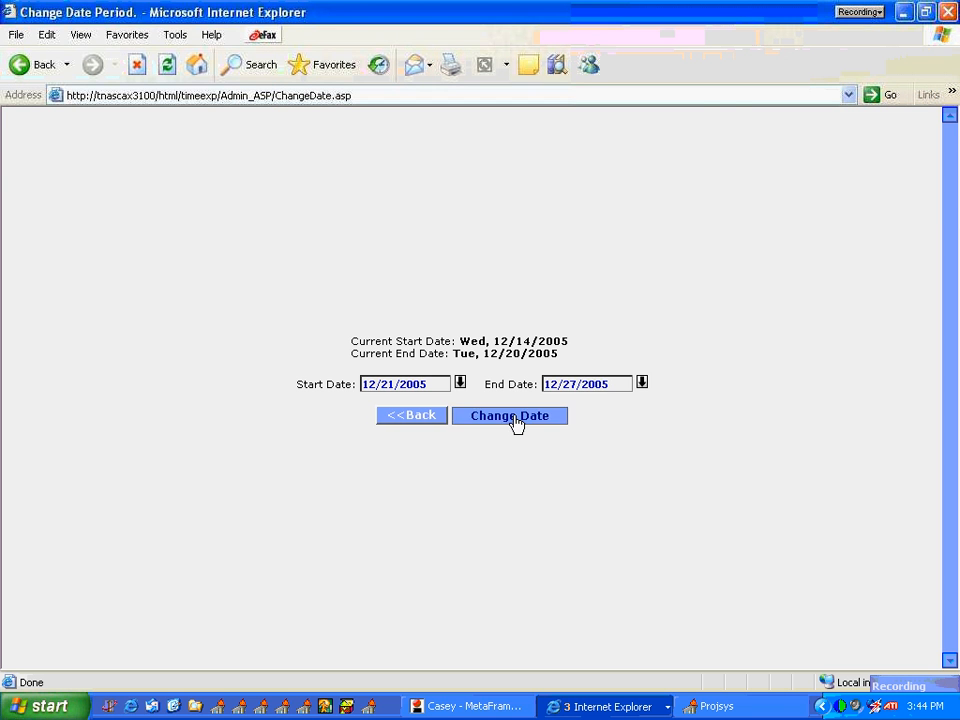
left_click(463, 418)
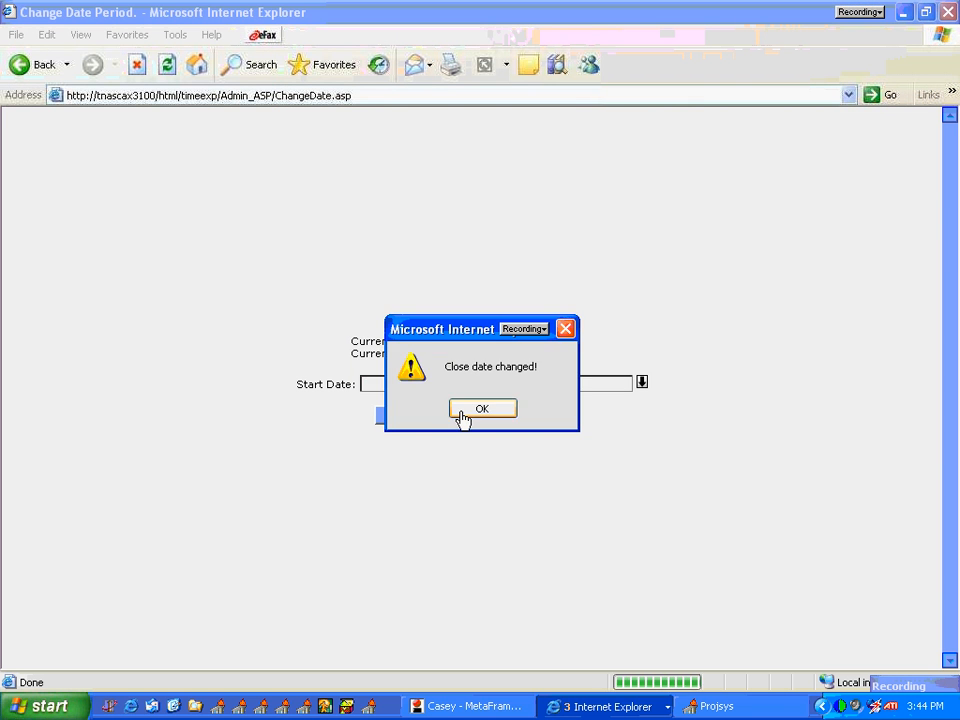
left_click(463, 414)
left_click(422, 416)
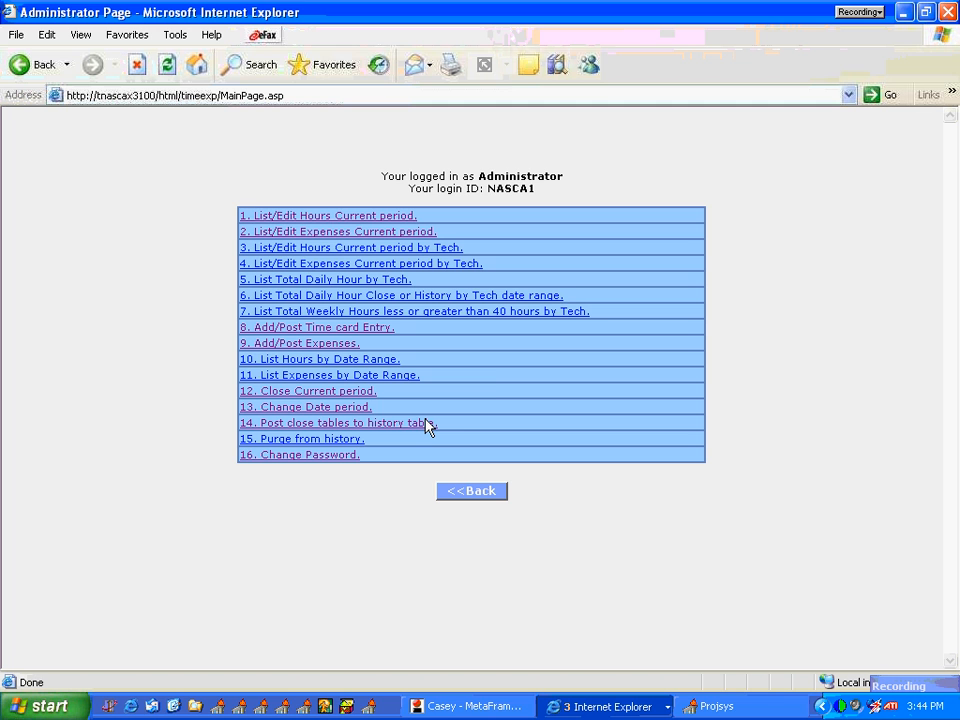
Step: Switch back to the Project System, view the Hours by Technician report for the closed table, and close the report
left_click(758, 706)
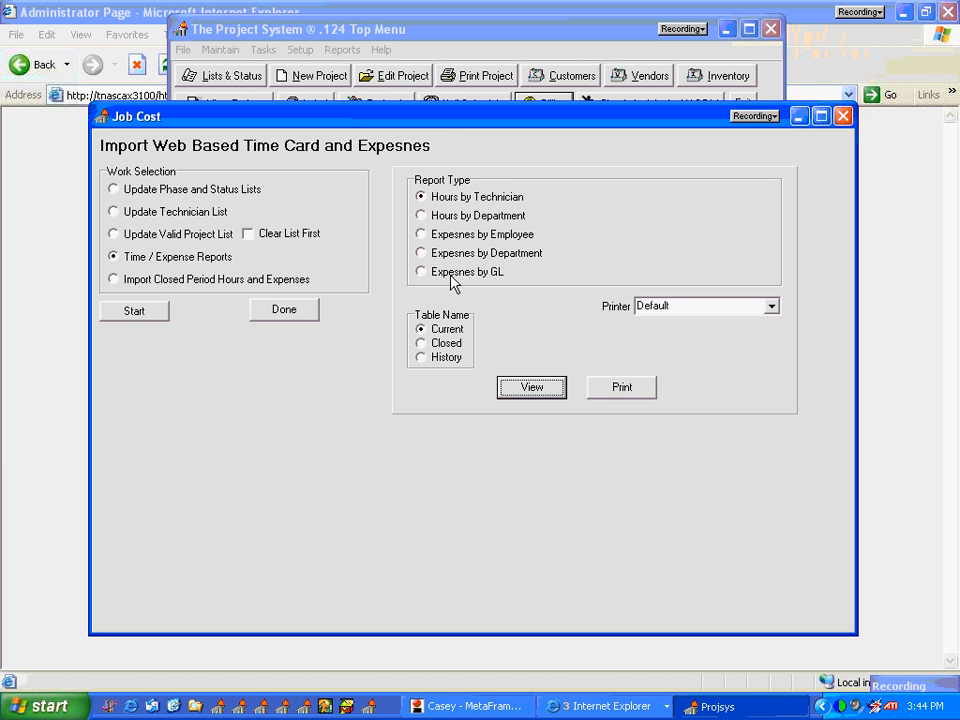
left_click(441, 341)
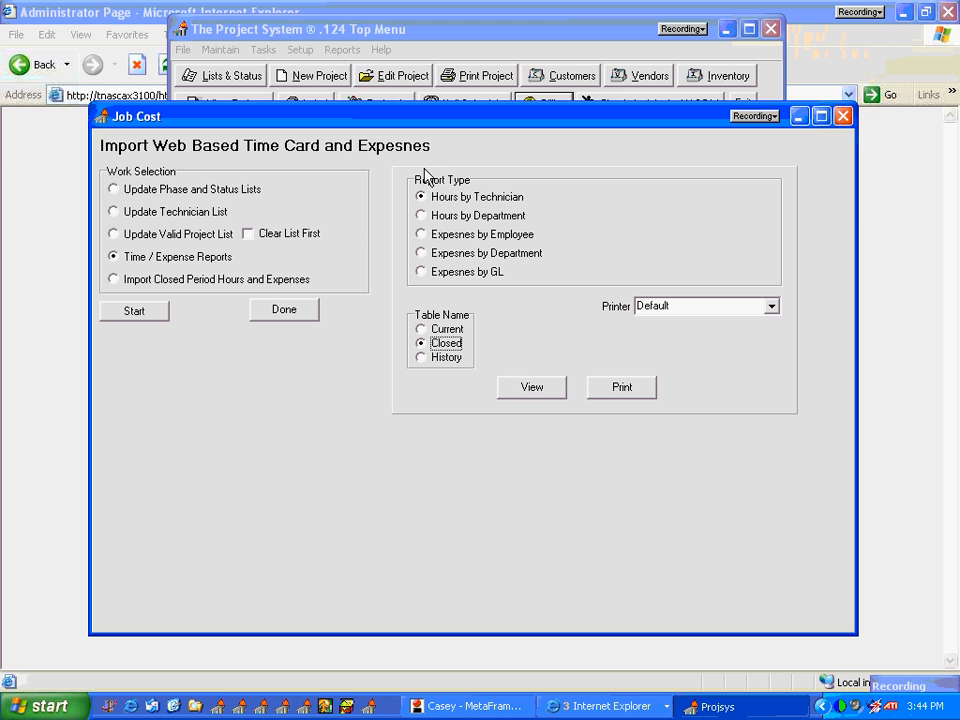
left_click(471, 198)
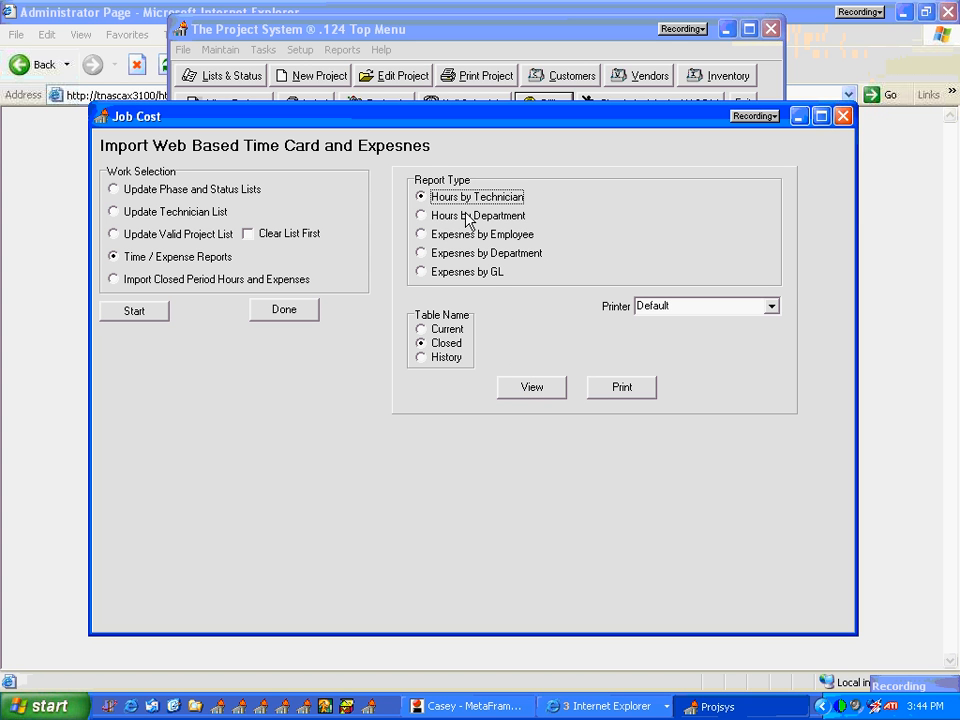
left_click(468, 218)
left_click(462, 236)
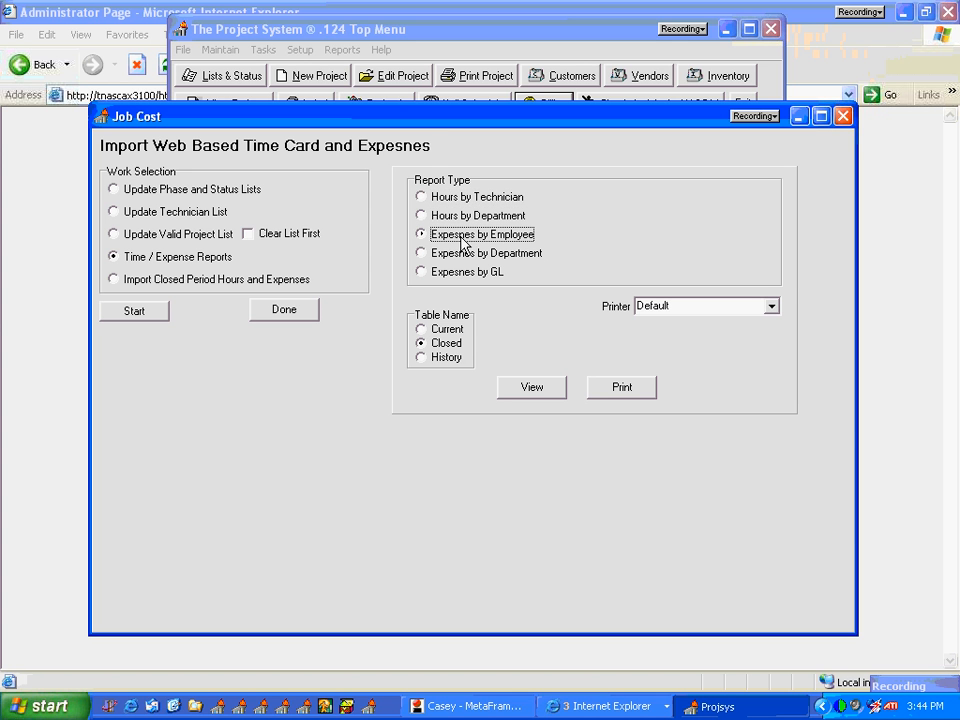
left_click(461, 197)
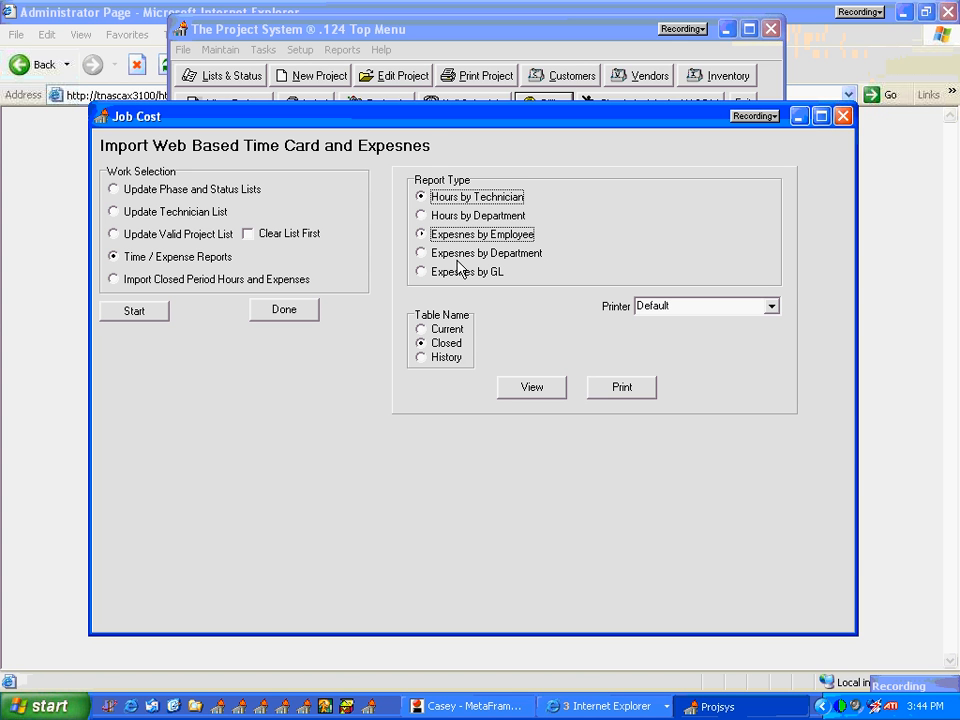
left_click(445, 344)
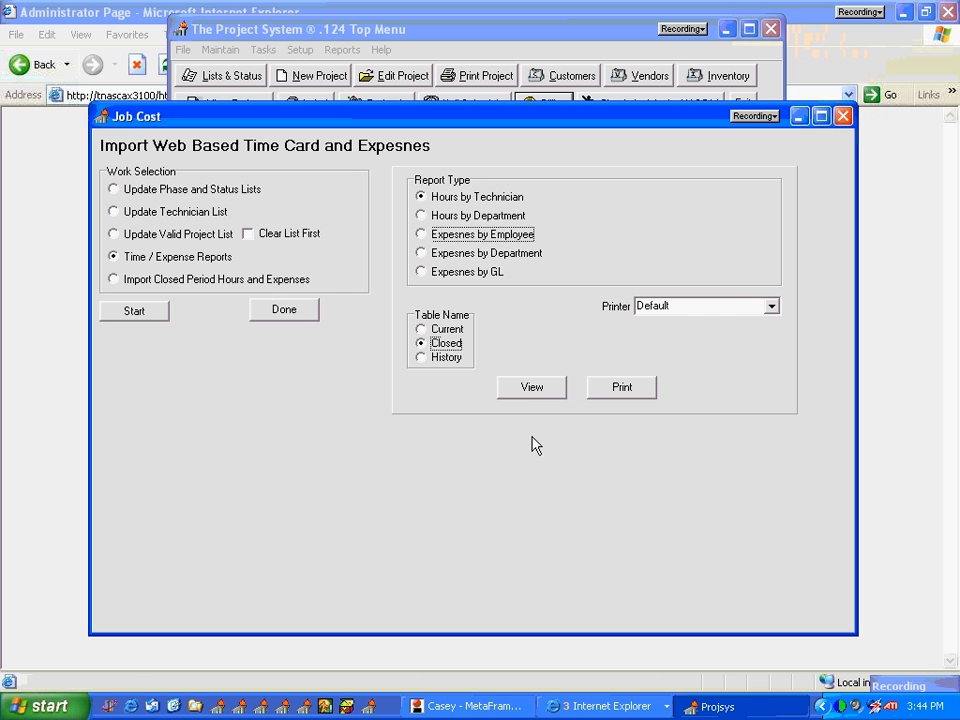
left_click(522, 390)
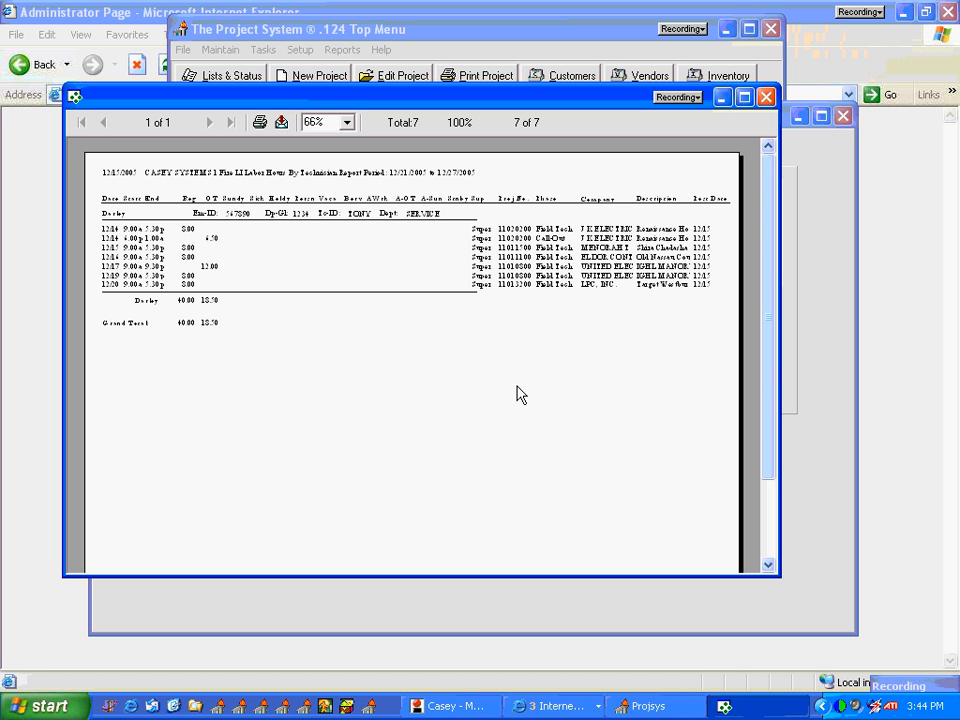
left_click(766, 97)
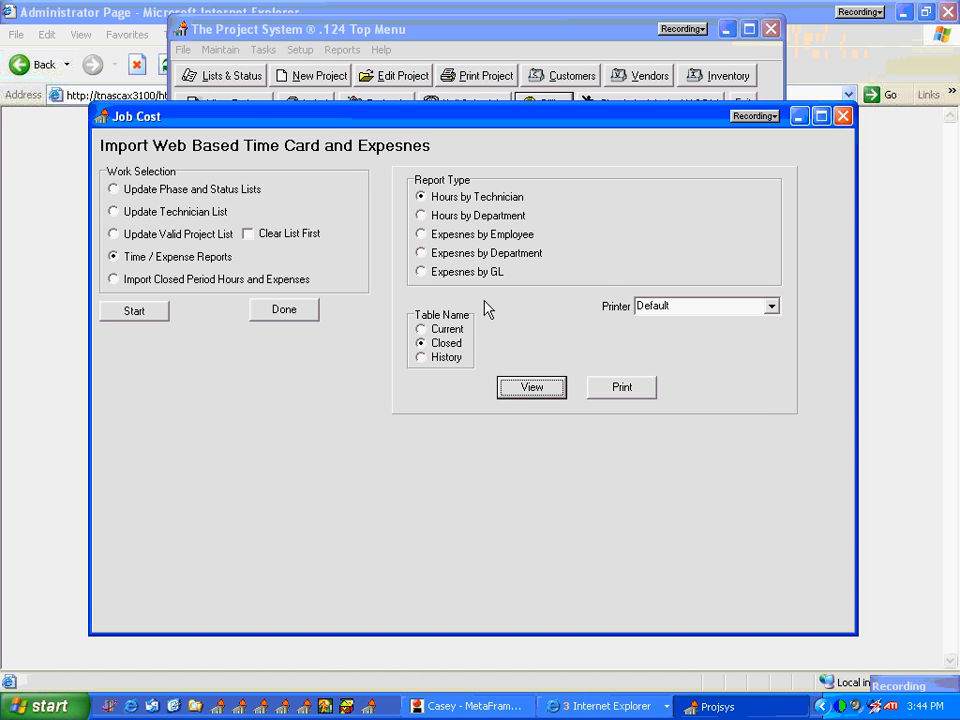
Step: Import the closed period hours and expenses, and return to the job cost work selection
left_click(160, 282)
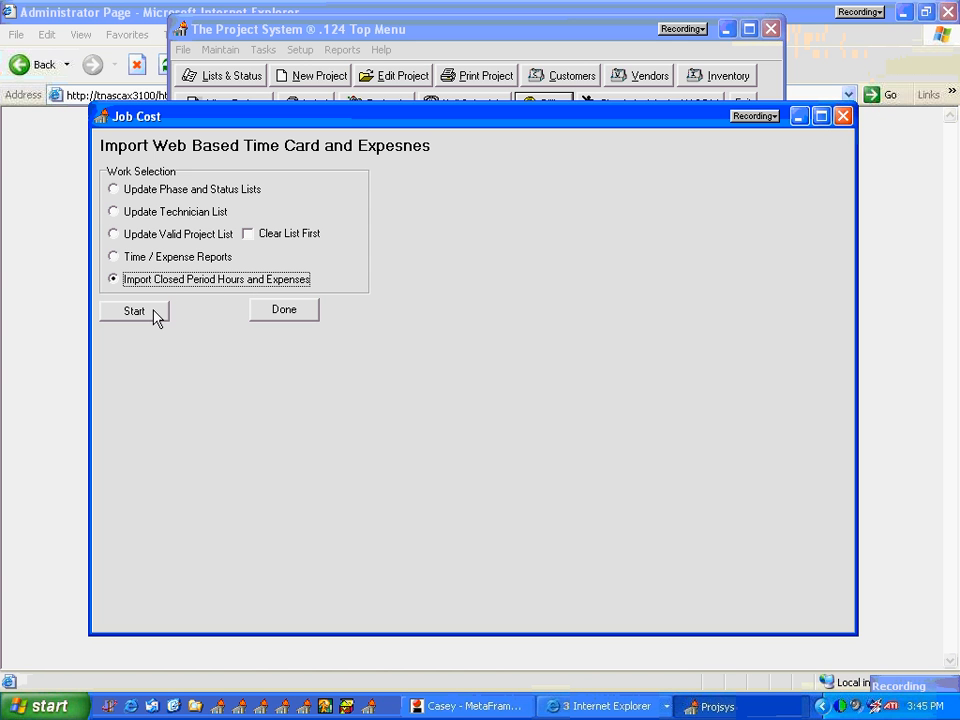
left_click(155, 317)
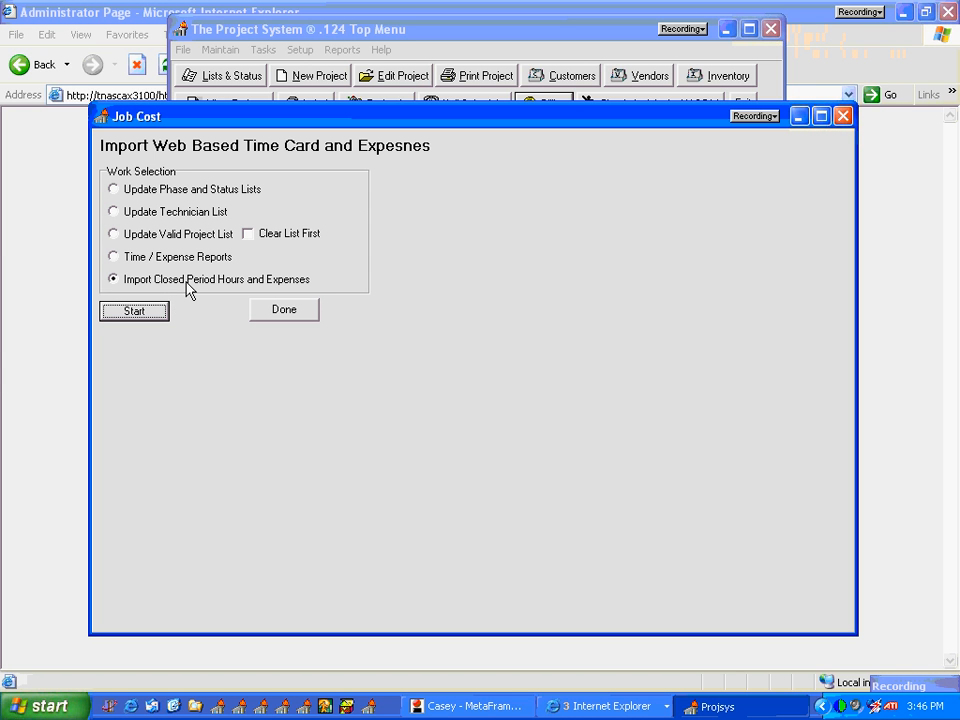
left_click(185, 281)
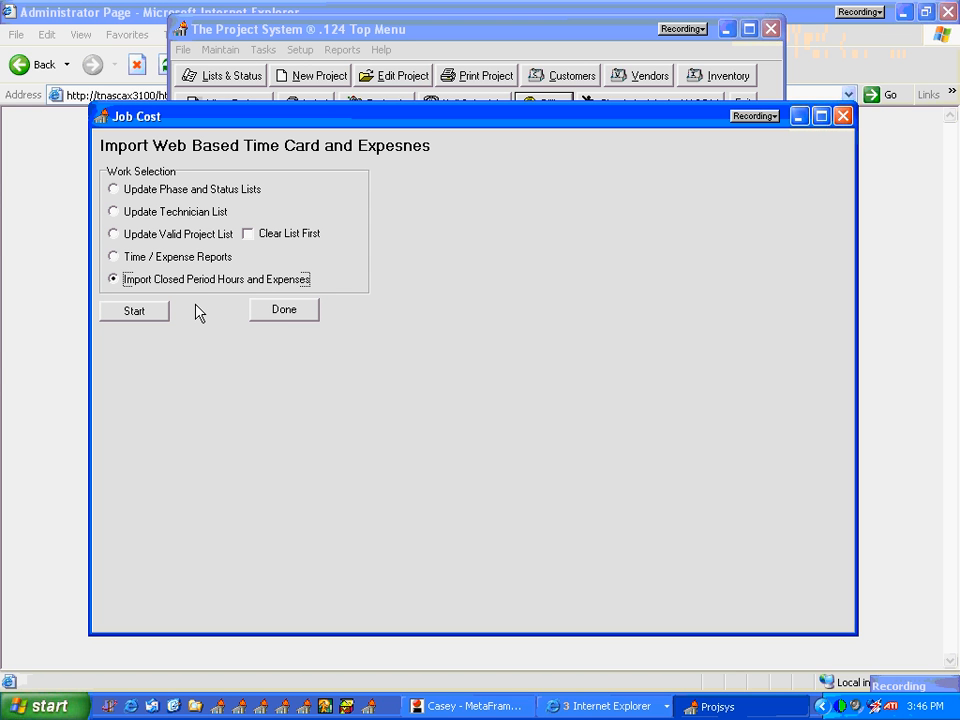
left_click(274, 313)
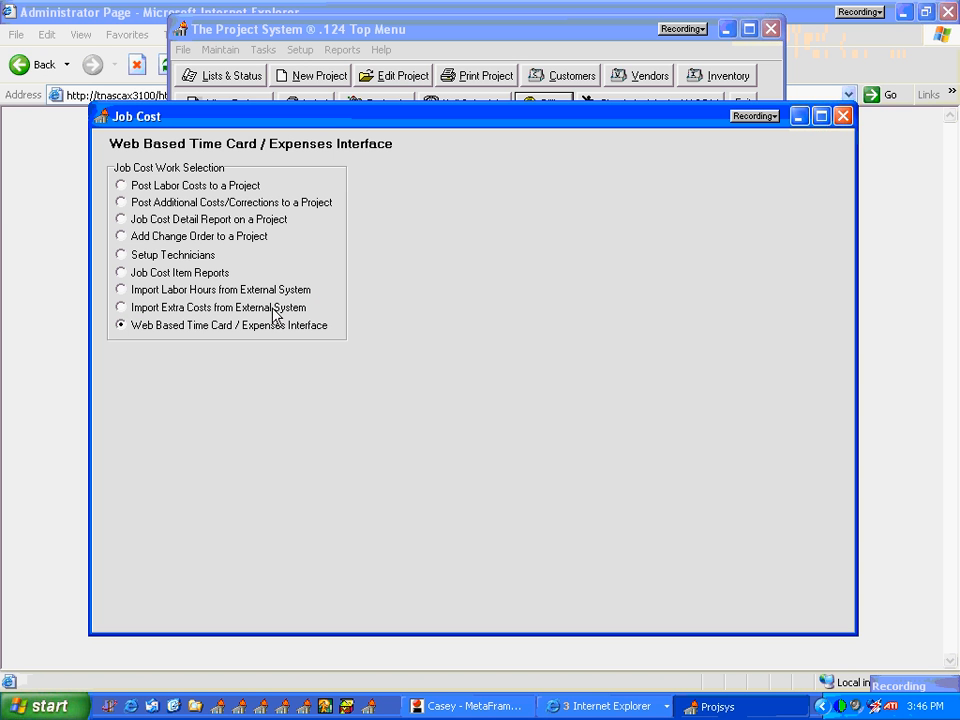
Step: View the Job Cost Detail Report for the Renaissance Housing project and examine its labor, subcontract and extra cost entries
left_click(128, 220)
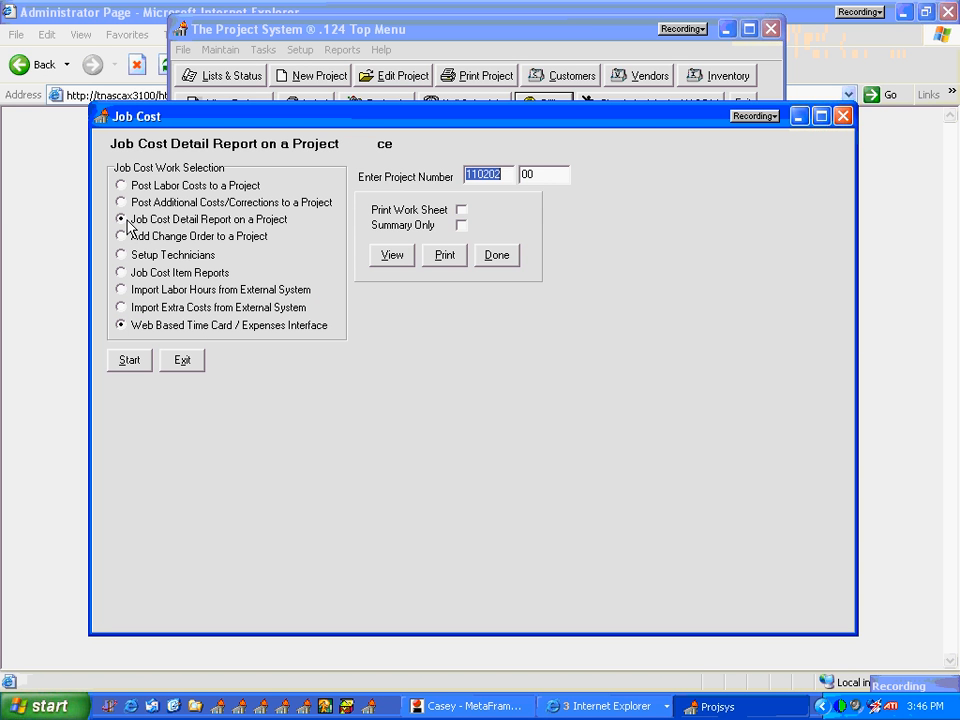
left_click(407, 259)
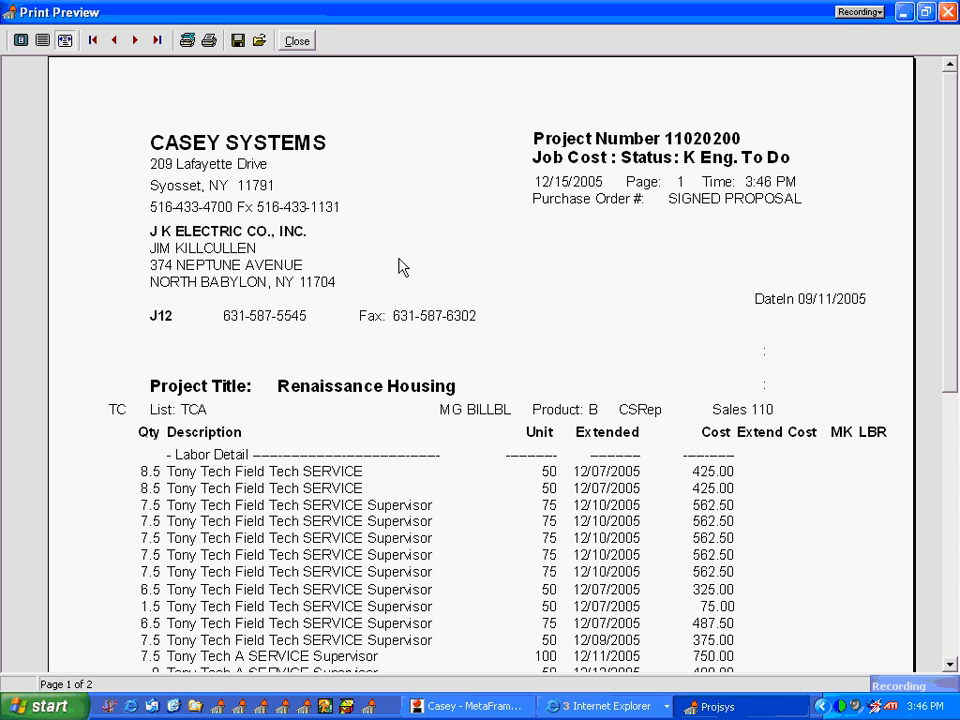
left_click_drag(949, 328, 948, 478)
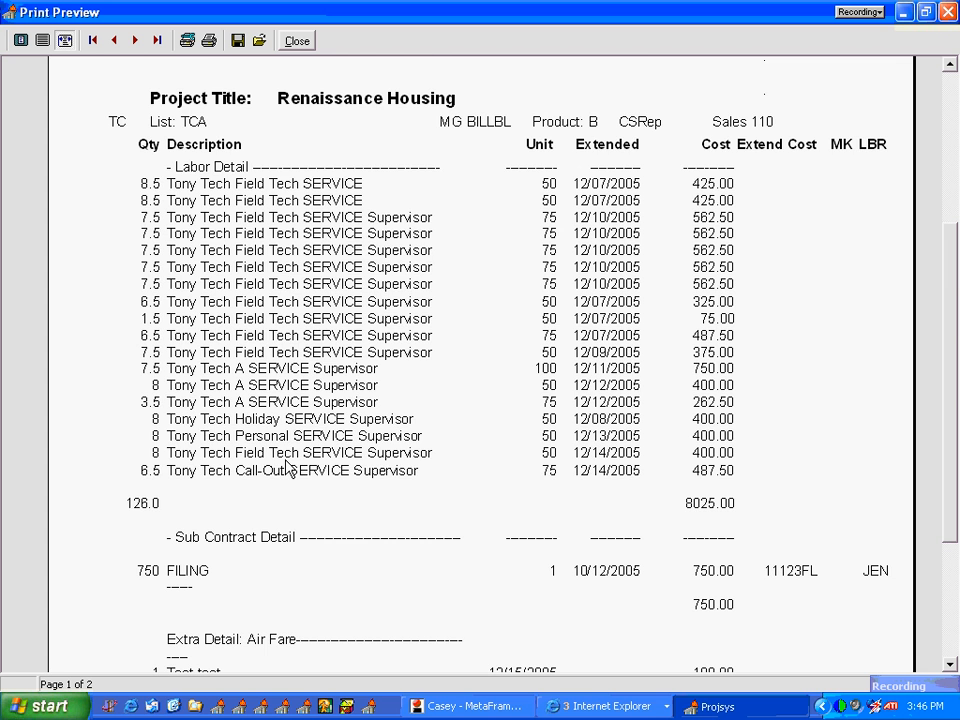
left_click_drag(954, 392, 954, 508)
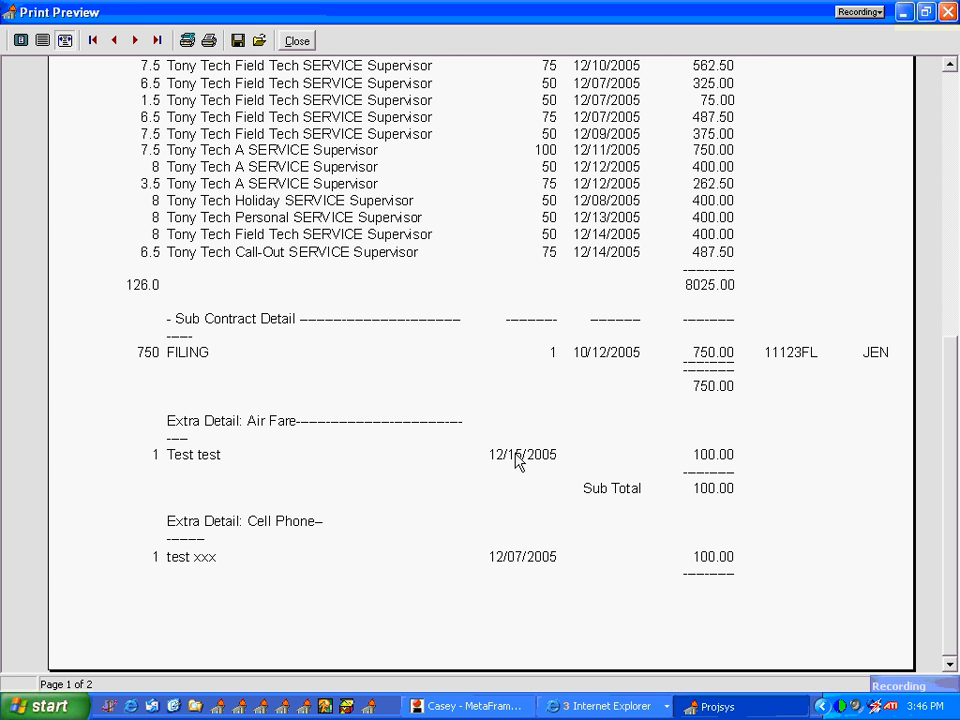
Step: Examine the Job Cost Detail Summary on the report's last page, and close the report and the job cost window
left_click(156, 40)
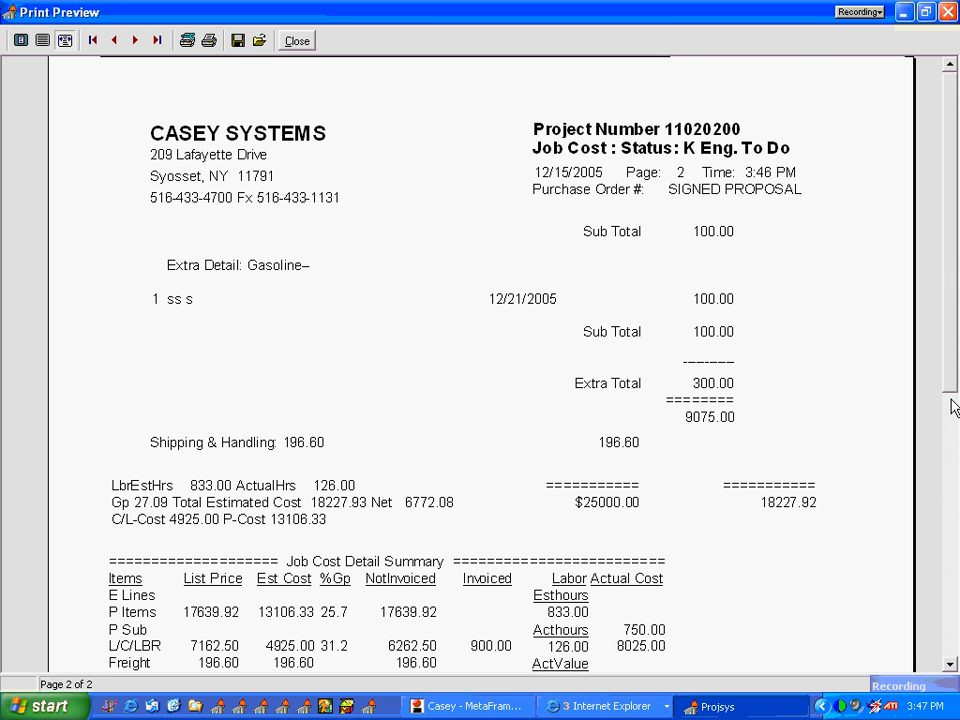
scroll(951, 499, "down", 3)
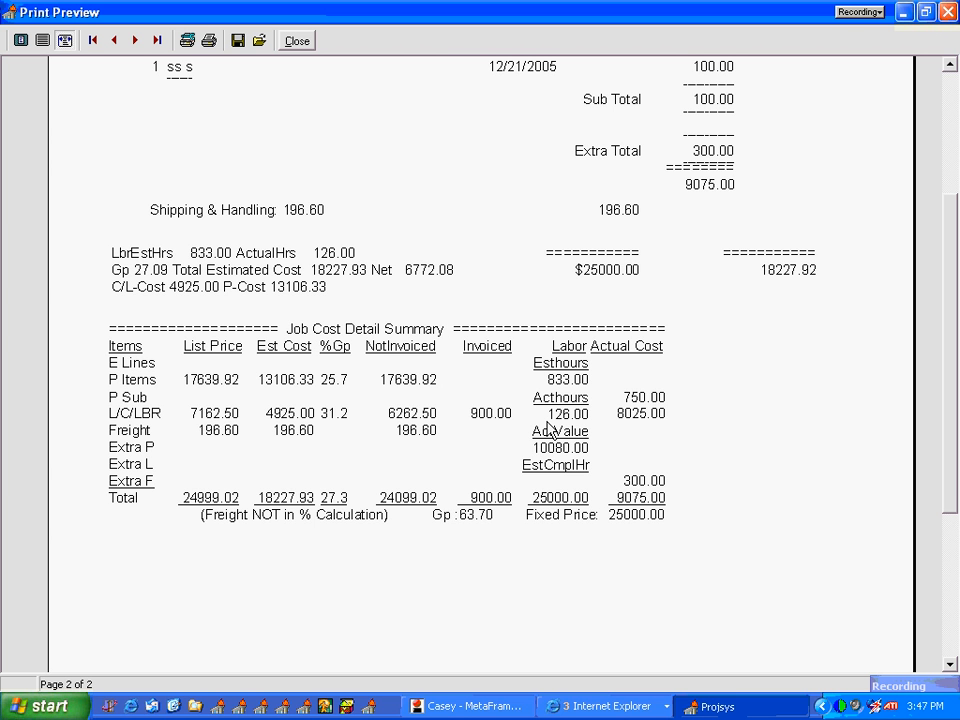
left_click_drag(934, 677, 908, 656)
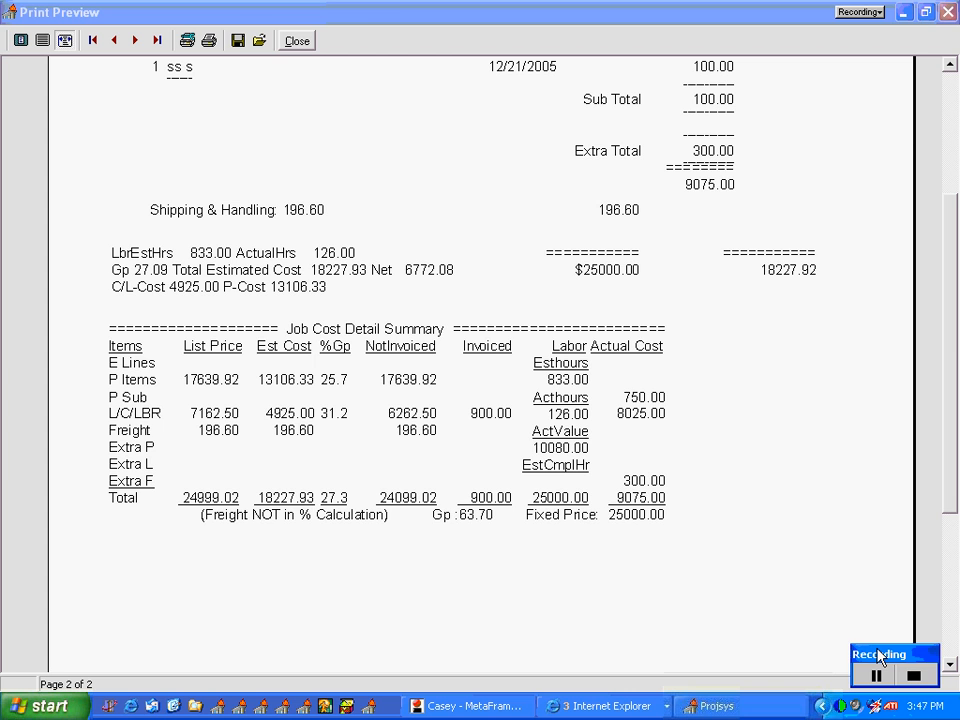
left_click(304, 44)
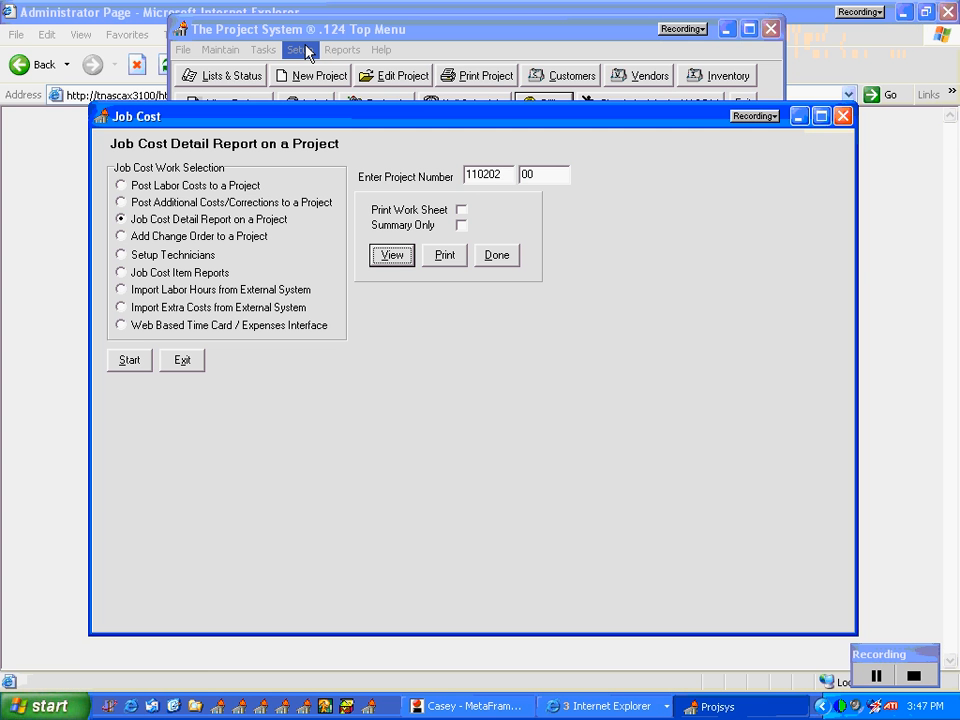
left_click(190, 366)
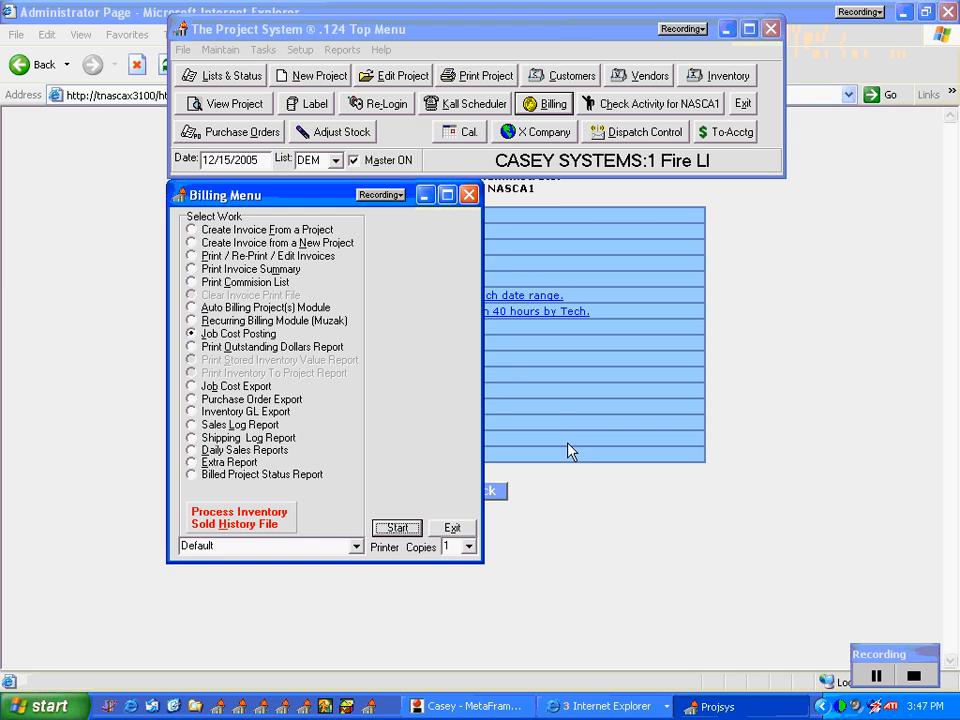
Step: Switch to the web time card system, leave the administrator page, and log in with the technician's user name and password
left_click(583, 574)
left_click(471, 491)
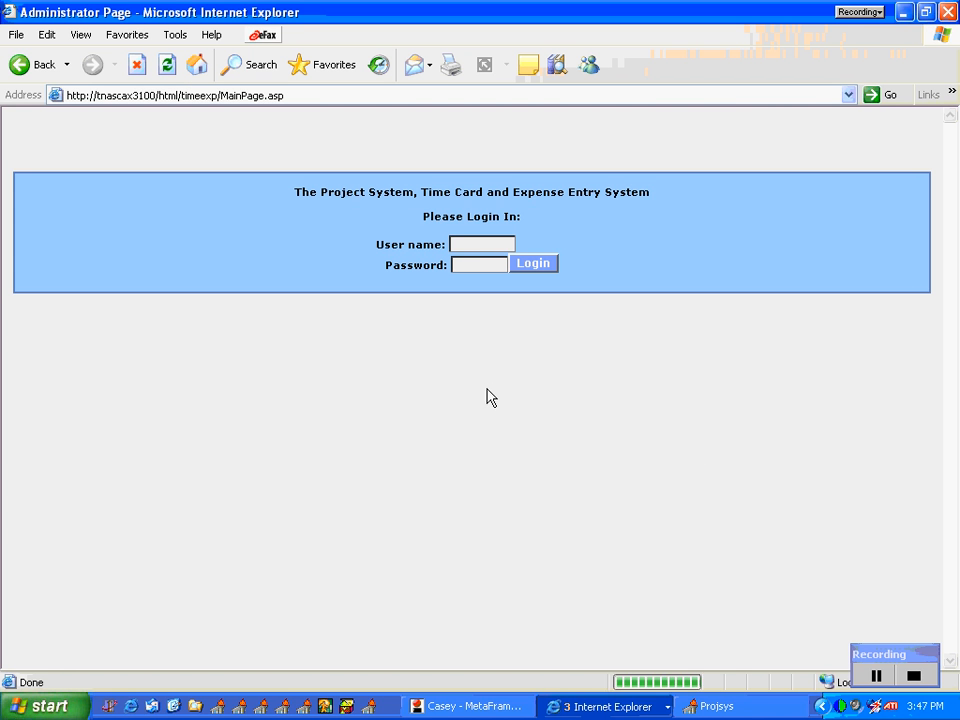
left_click(472, 243)
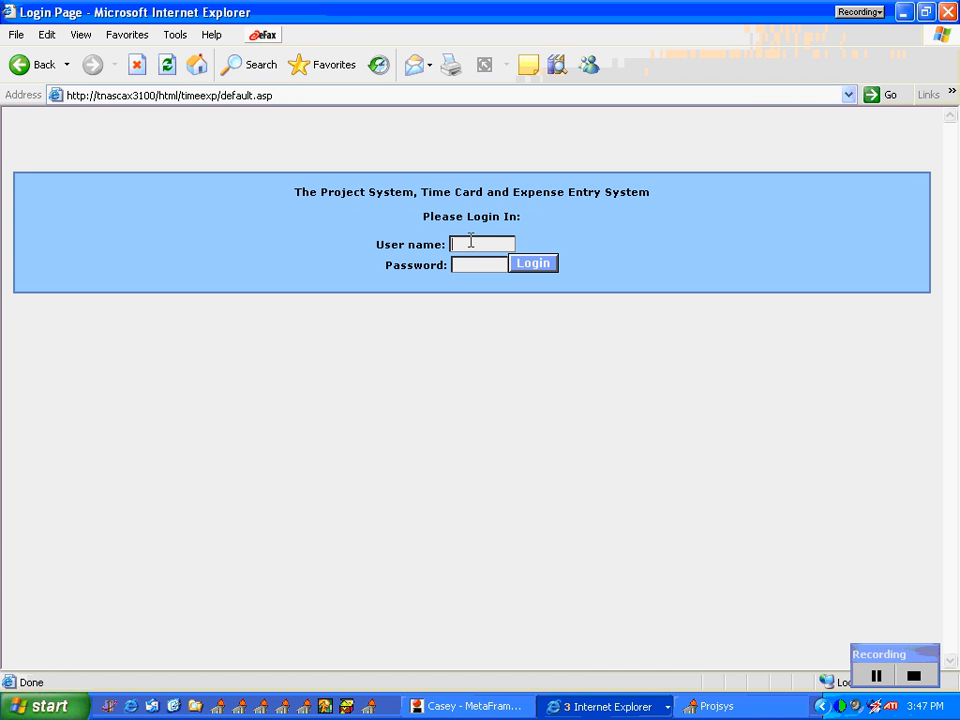
type("darley")
left_click(471, 264)
type("•••••")
left_click(534, 264)
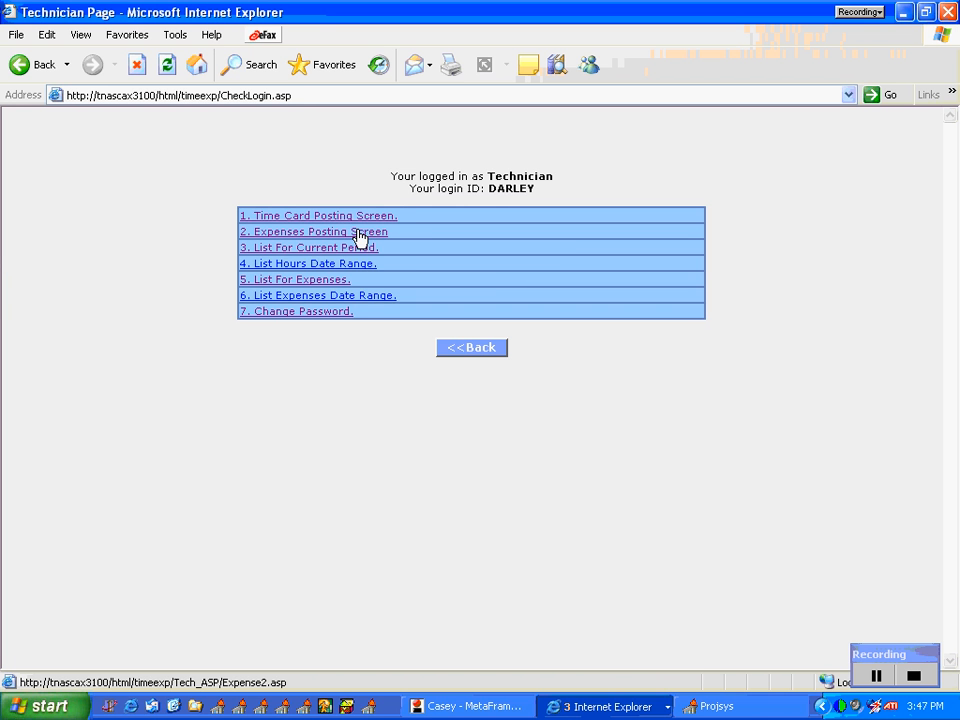
Step: Open the technician's expense posting screen and review the expense types and the first row's entry fields
left_click(357, 233)
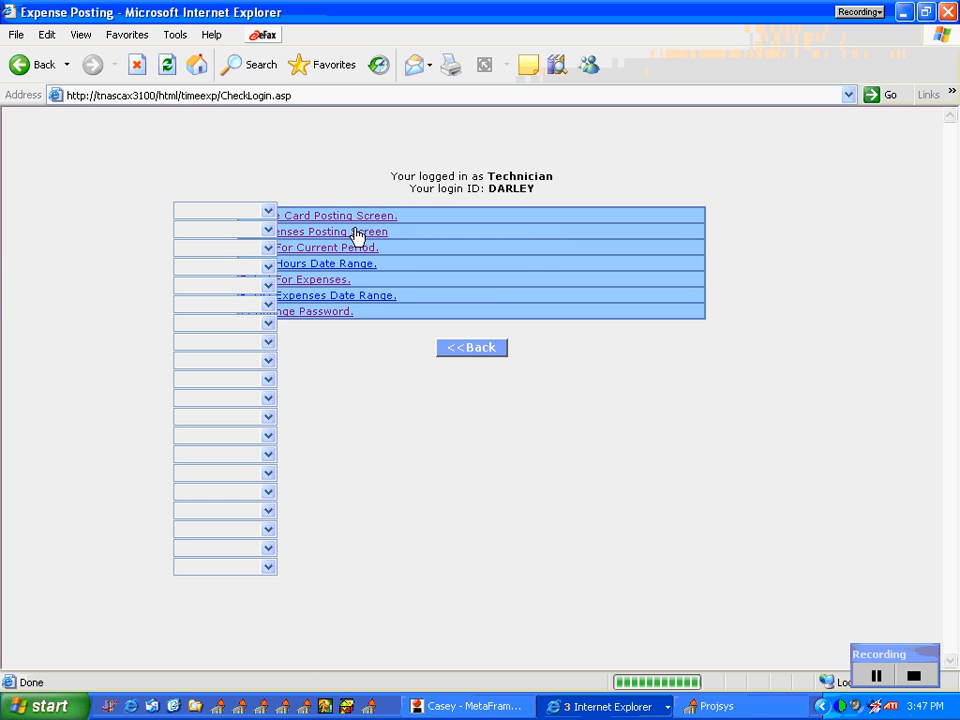
left_click(268, 212)
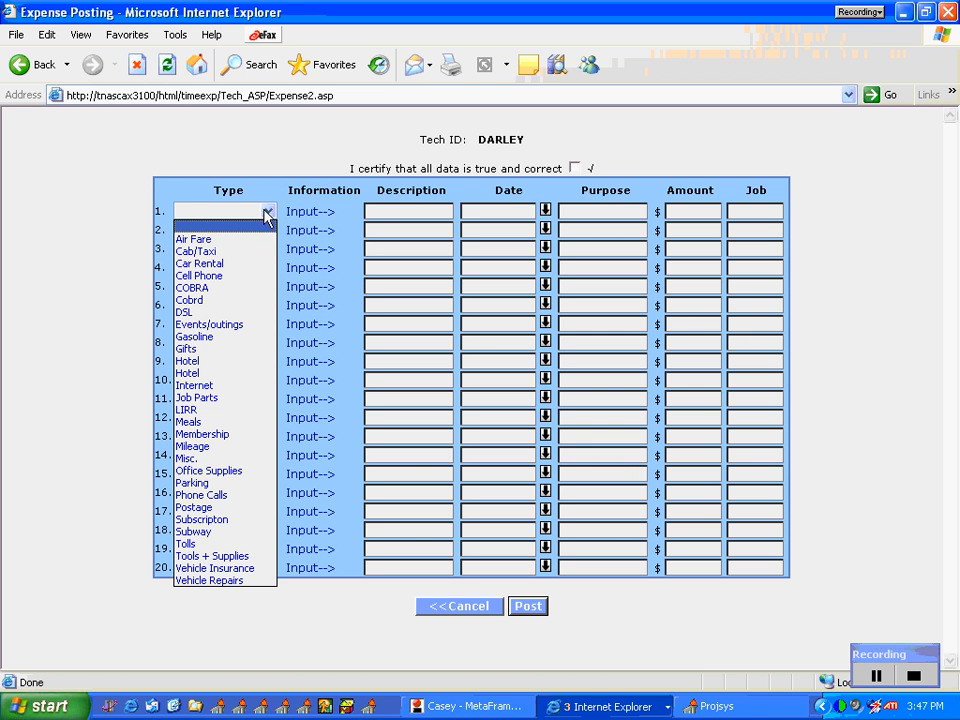
left_click(267, 216)
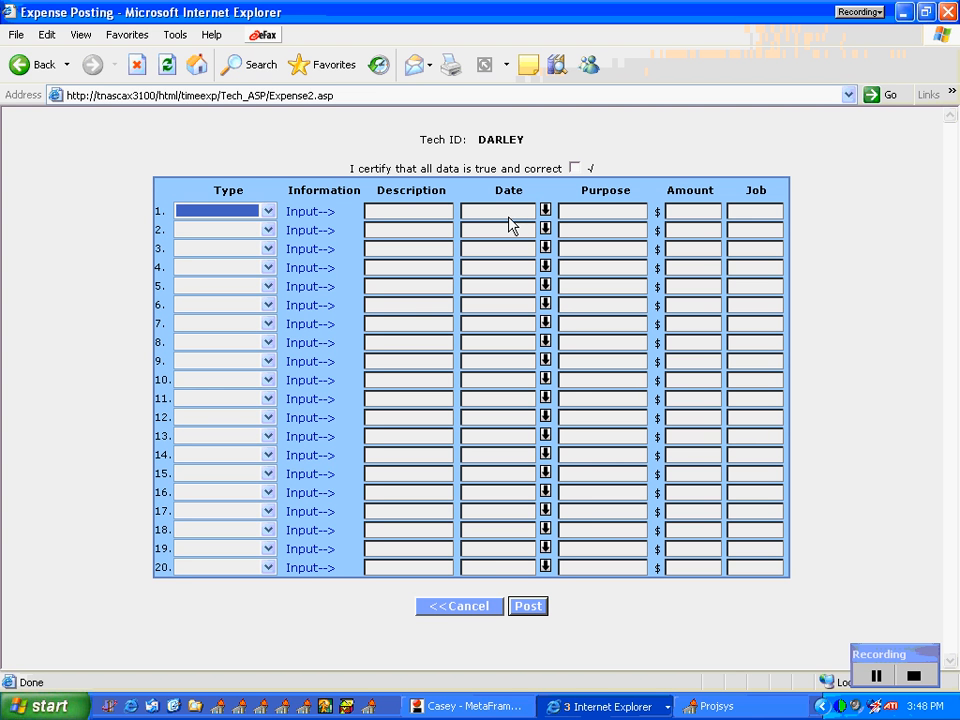
left_click(590, 210)
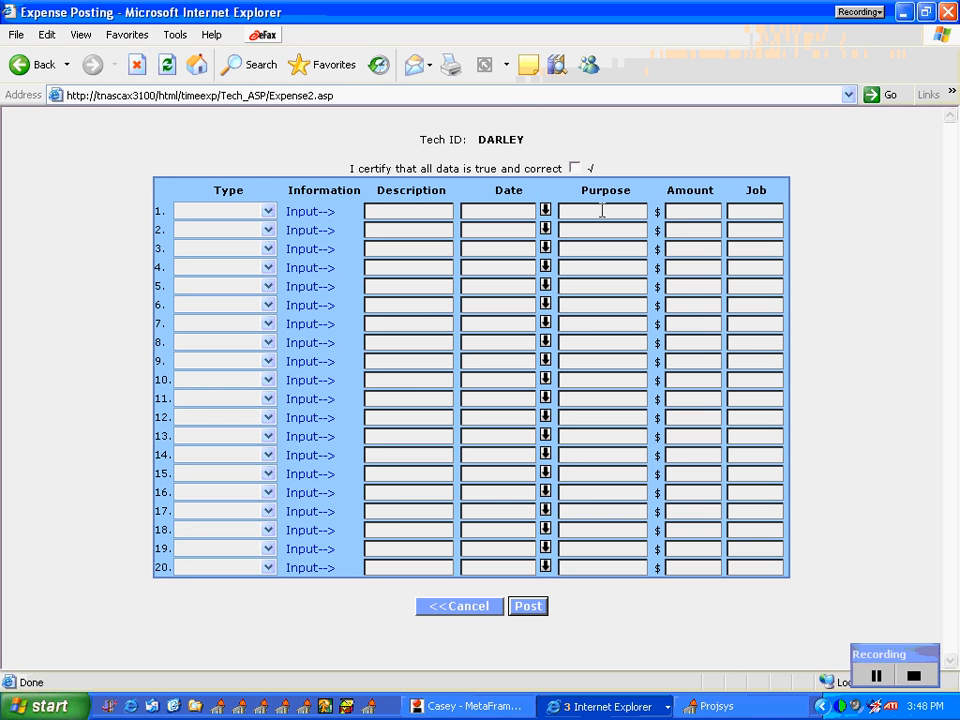
left_click(744, 209)
Step: Switch to the Project System and show the Job Cost Item Reports options for Labor, Tech Report Listing, Select Project # and Date Range
left_click(776, 707)
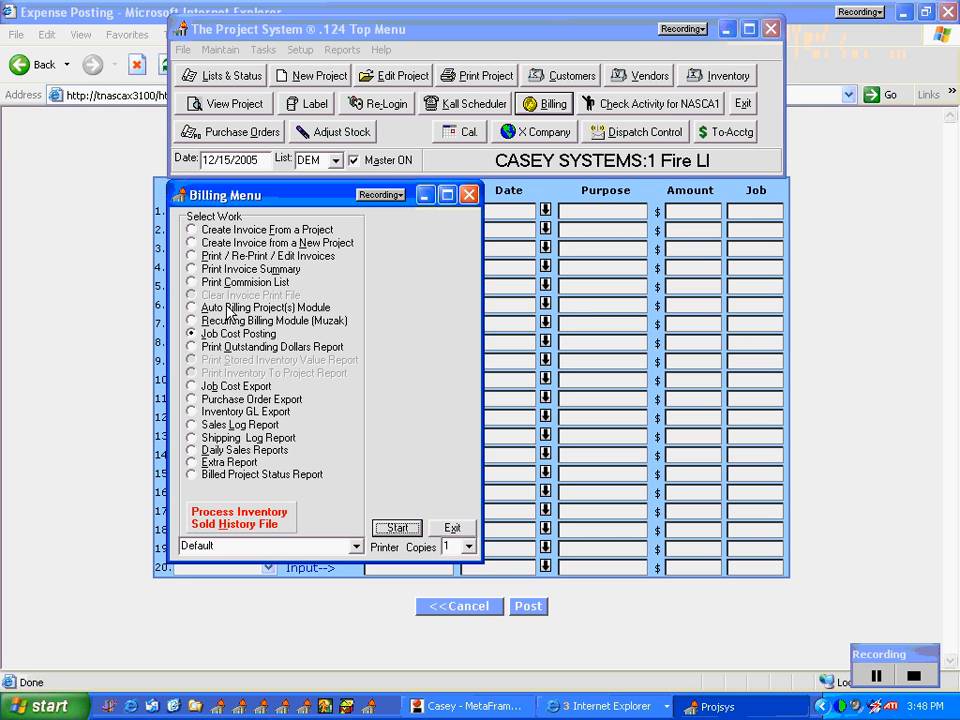
left_click(397, 528)
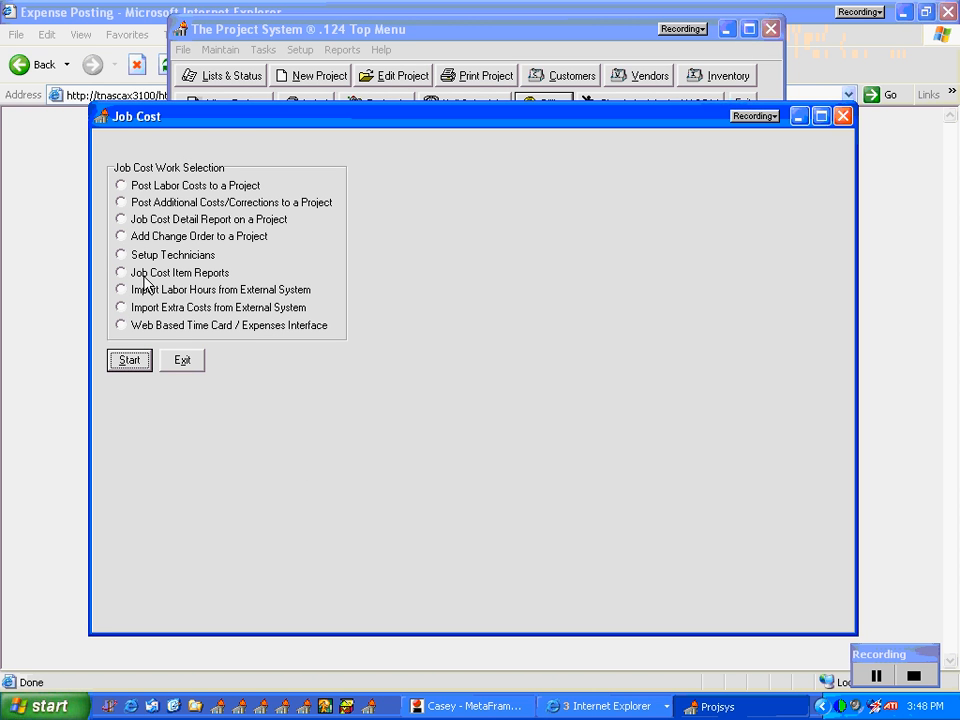
left_click(135, 277)
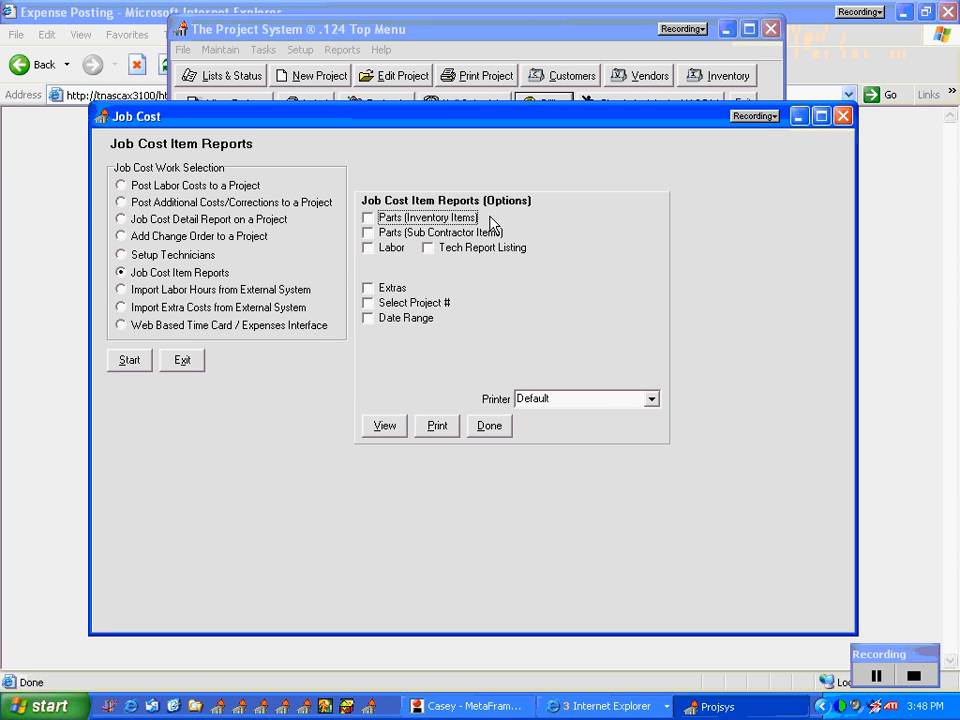
left_click(372, 250)
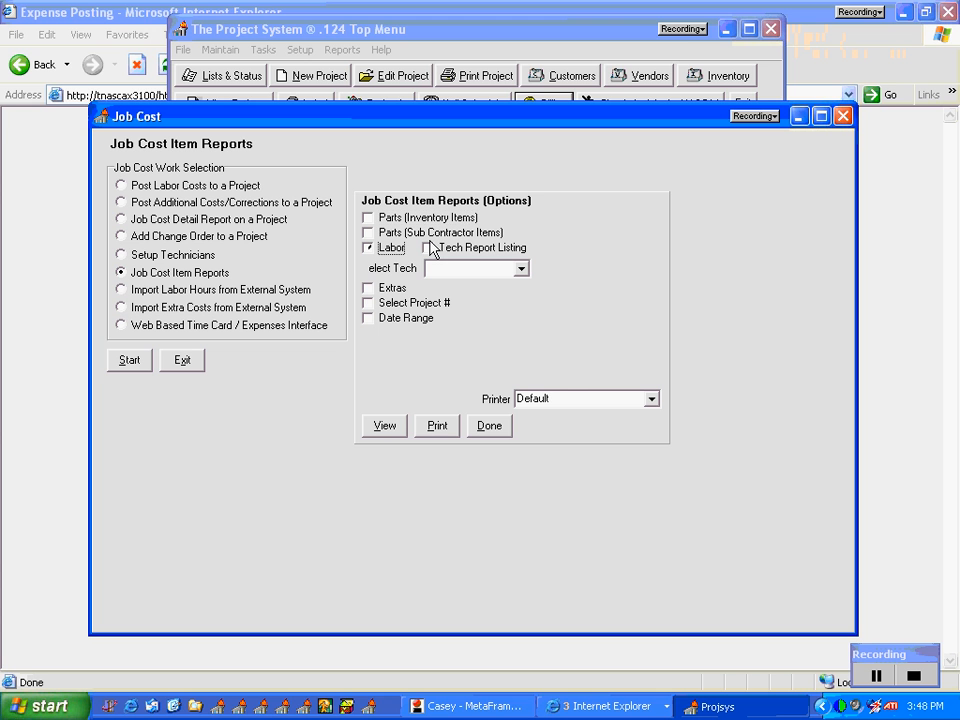
left_click(417, 304)
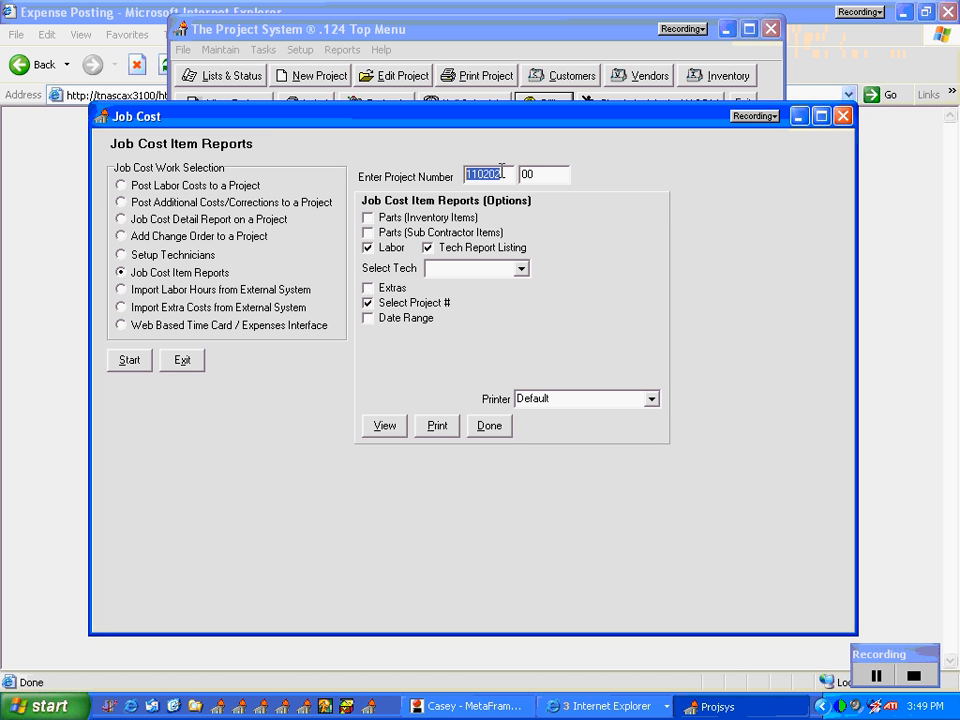
left_click(391, 320)
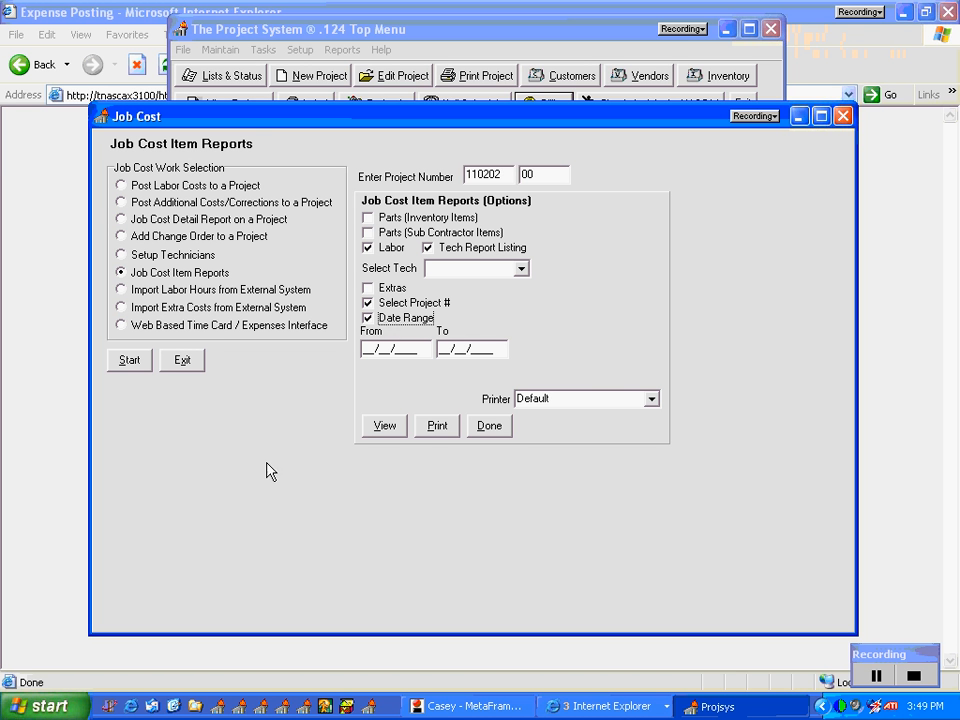
Step: Return to the web time card system, cancel the expense posting, and go back to the login page
left_click(64, 508)
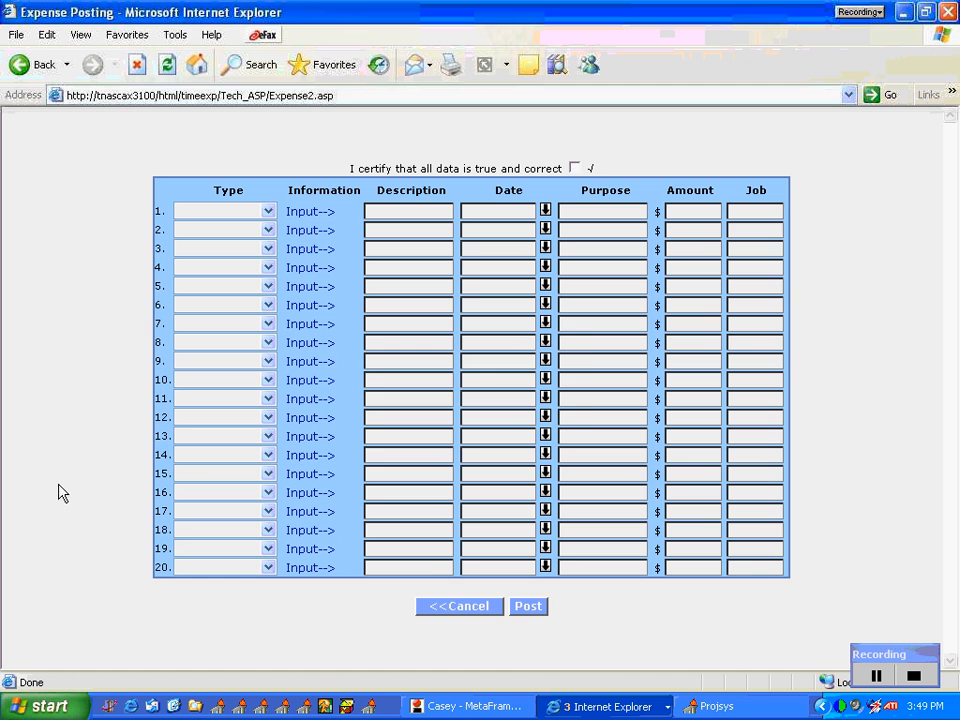
left_click(437, 608)
left_click(445, 412)
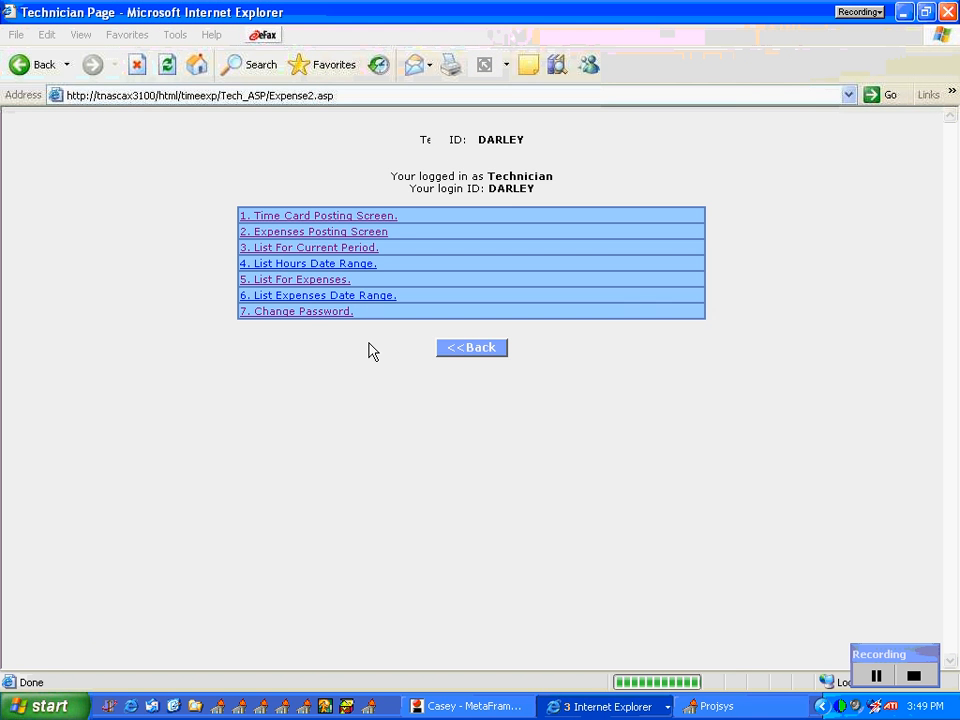
left_click(452, 349)
Step: Log in to the web time card system with the administrator's user name and password
left_click(460, 244)
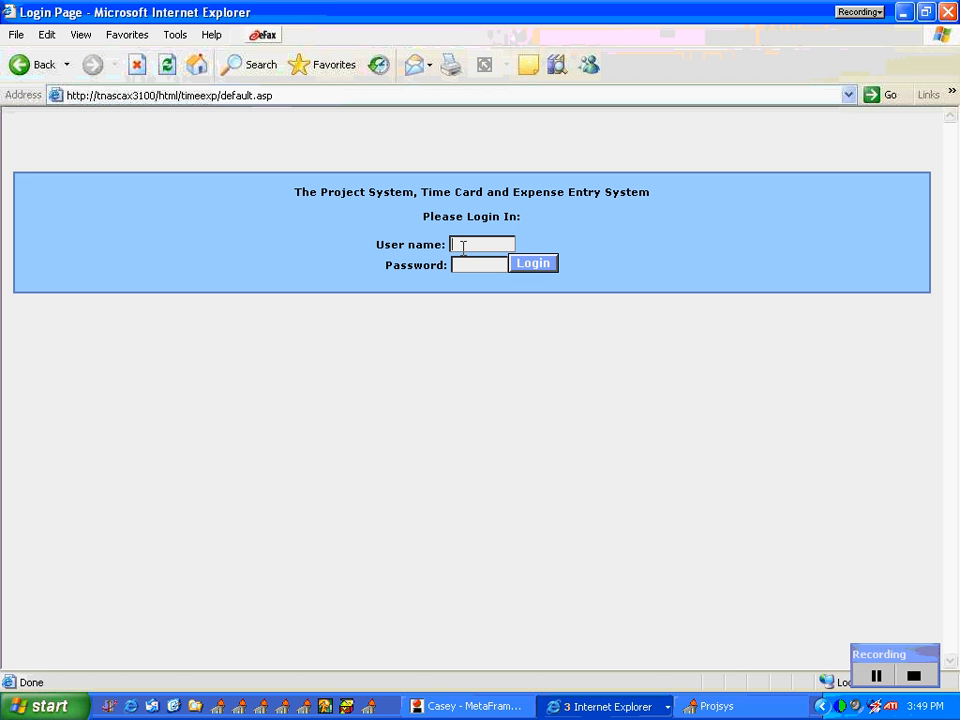
type("nasca1")
key("Tab")
type("********")
left_click(520, 266)
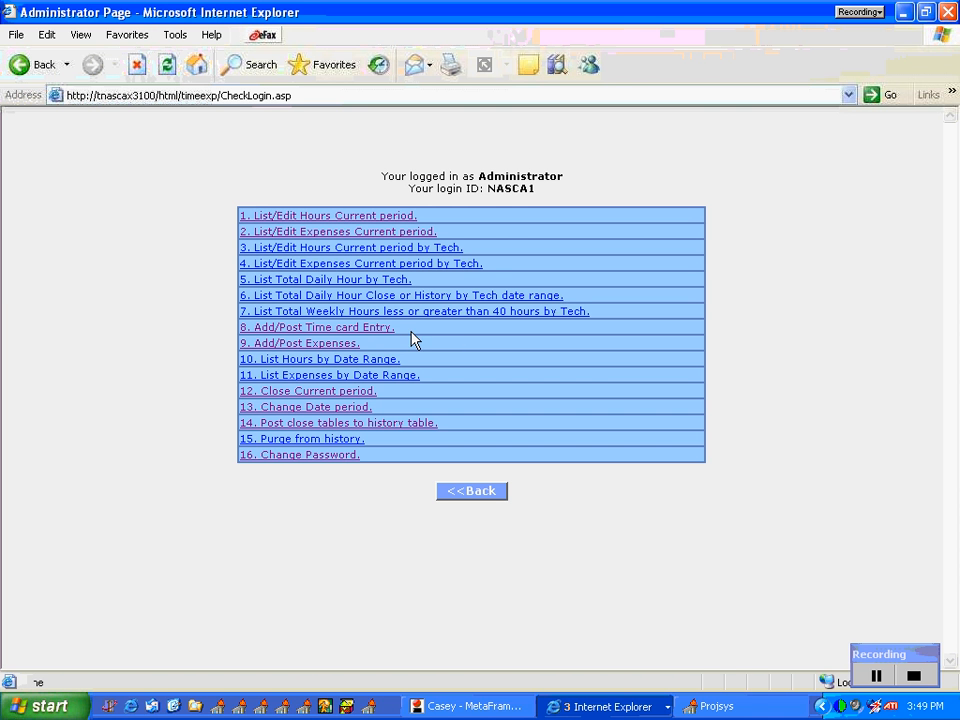
Step: Open the administrator's Add/Post Time card Entry for the last technician in the list
left_click(334, 330)
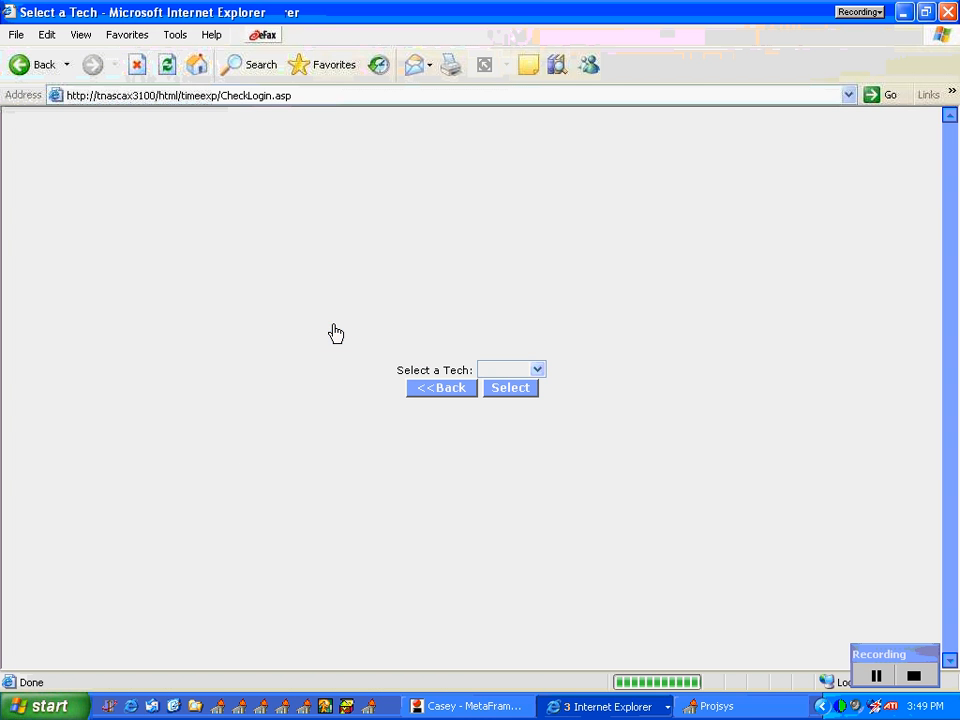
left_click(538, 372)
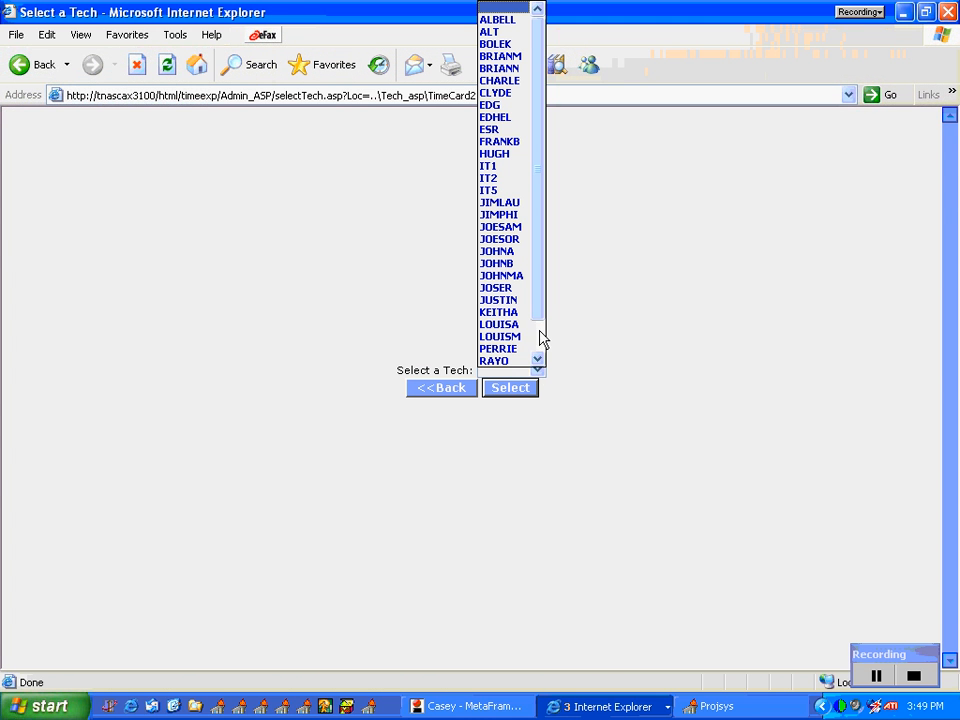
left_click_drag(540, 300, 540, 338)
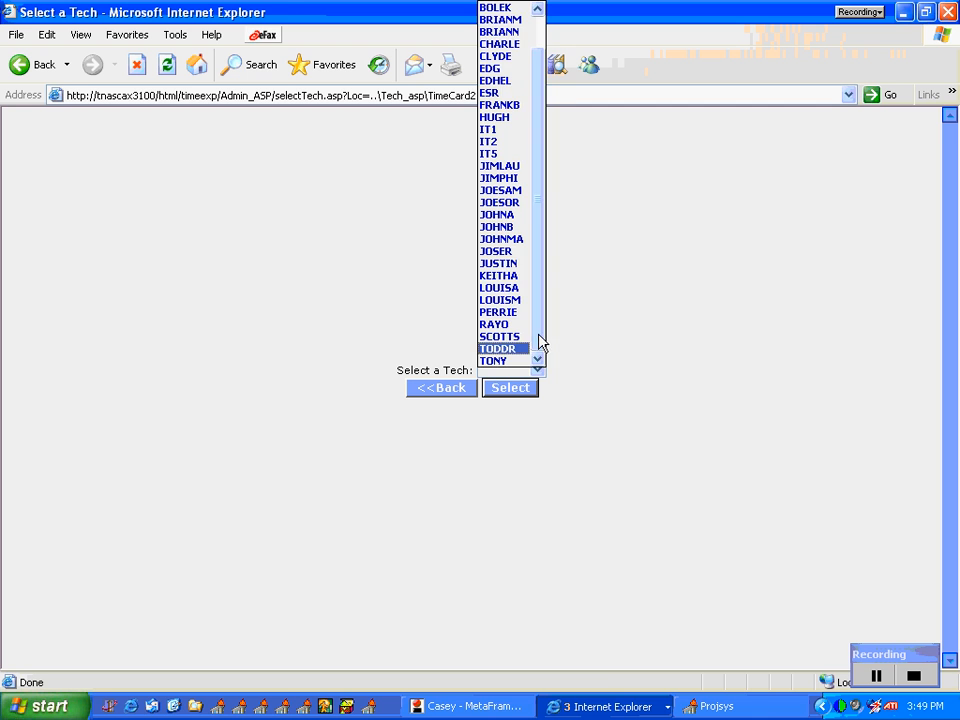
left_click(508, 364)
left_click(511, 389)
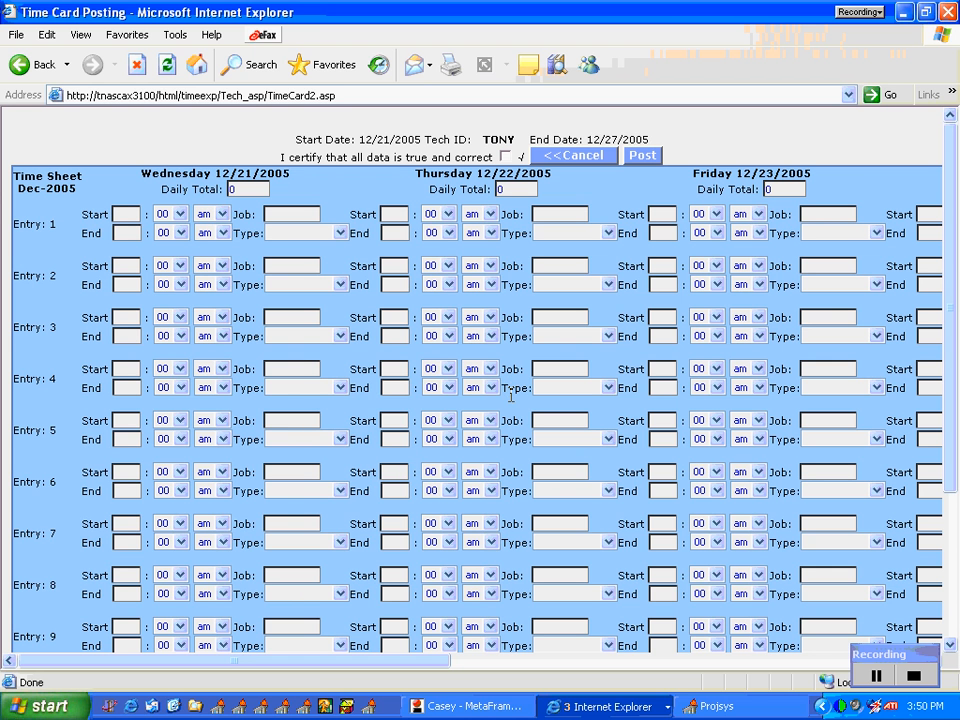
Step: Switch to the Project System and open the Post Labor Costs to a Project entry form
left_click(697, 708)
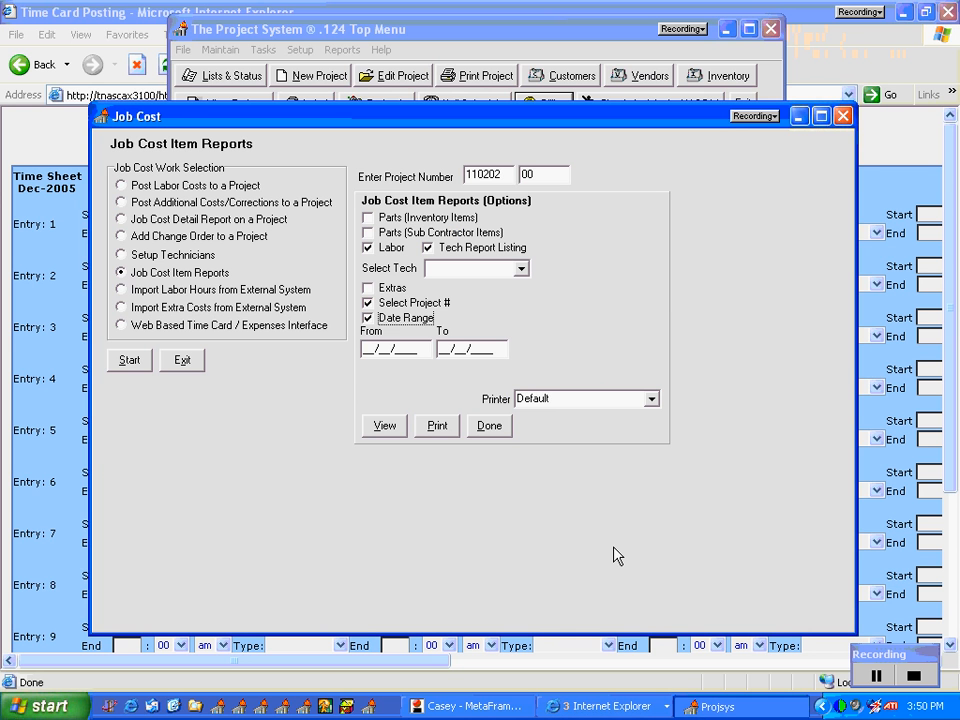
left_click(133, 358)
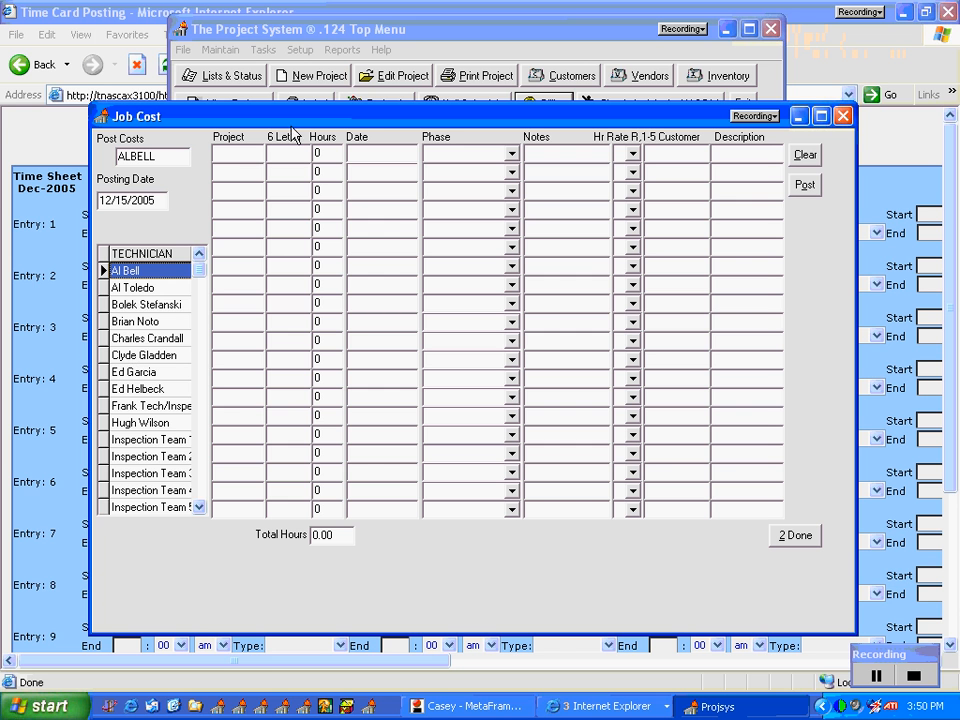
left_click(245, 154)
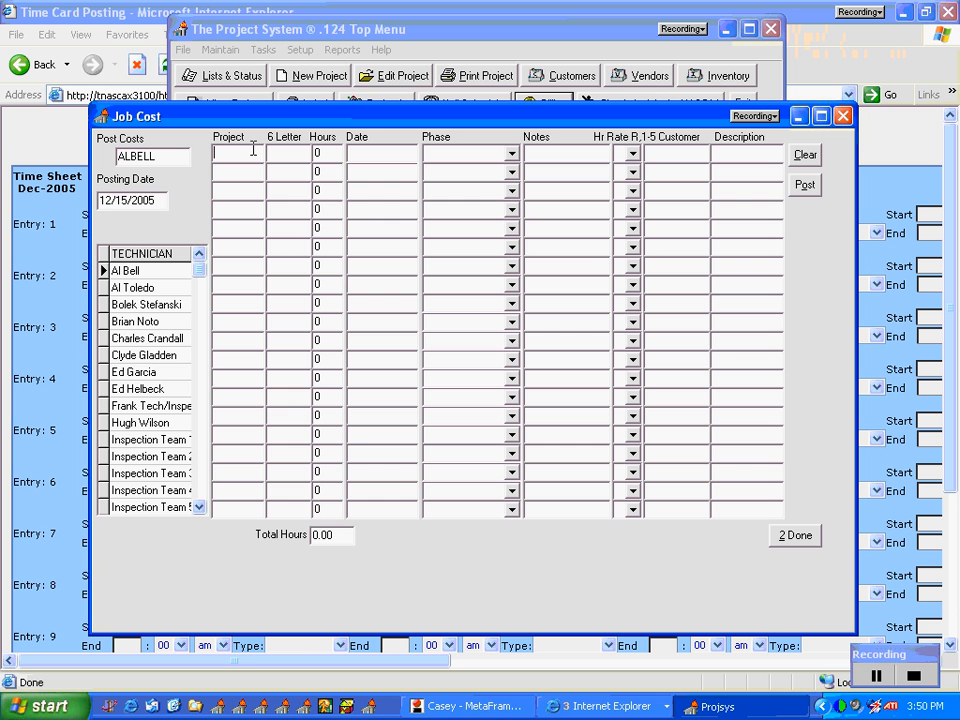
Step: Review the first labor row's hours, date, phase, notes and hourly rate choices without selecting any
left_click_drag(326, 154, 306, 153)
left_click(390, 151)
left_click(511, 153)
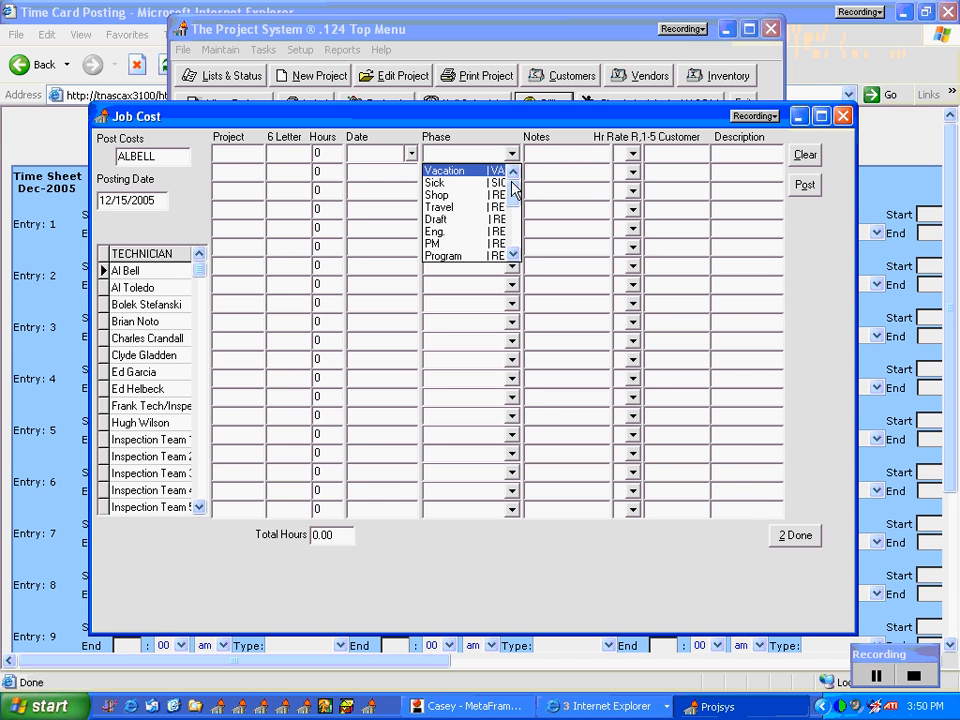
left_click(576, 156)
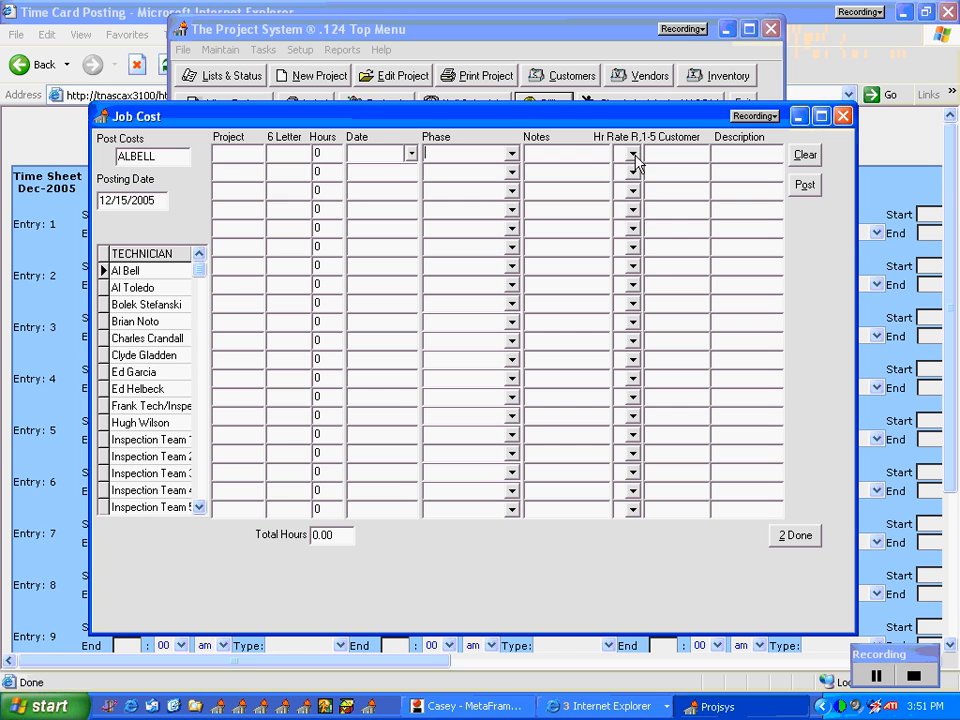
left_click(633, 155)
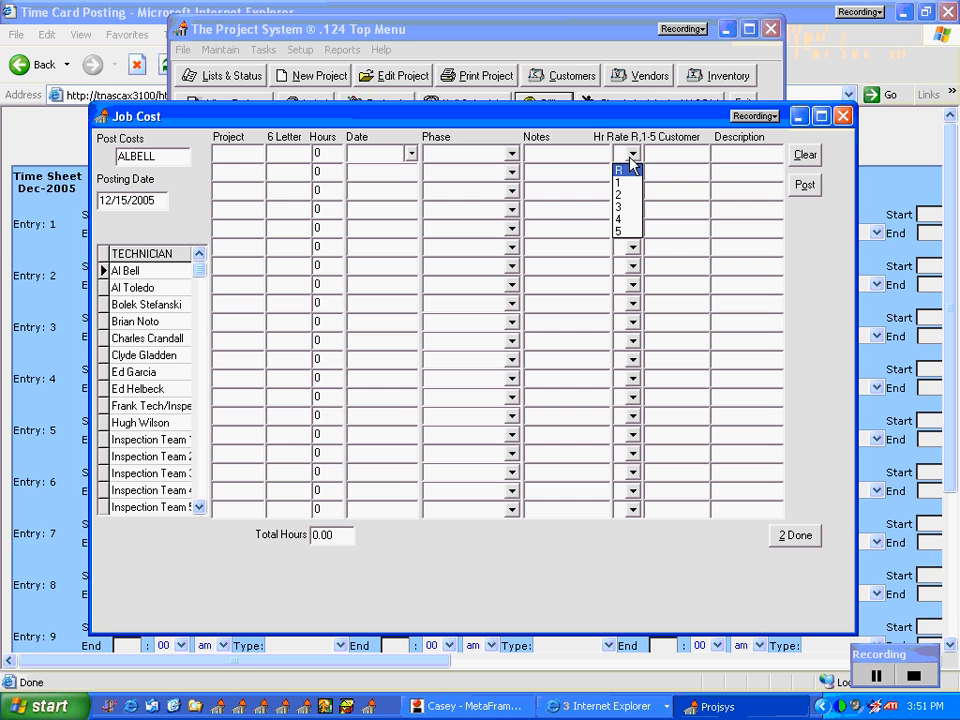
left_click(592, 111)
left_click(572, 152)
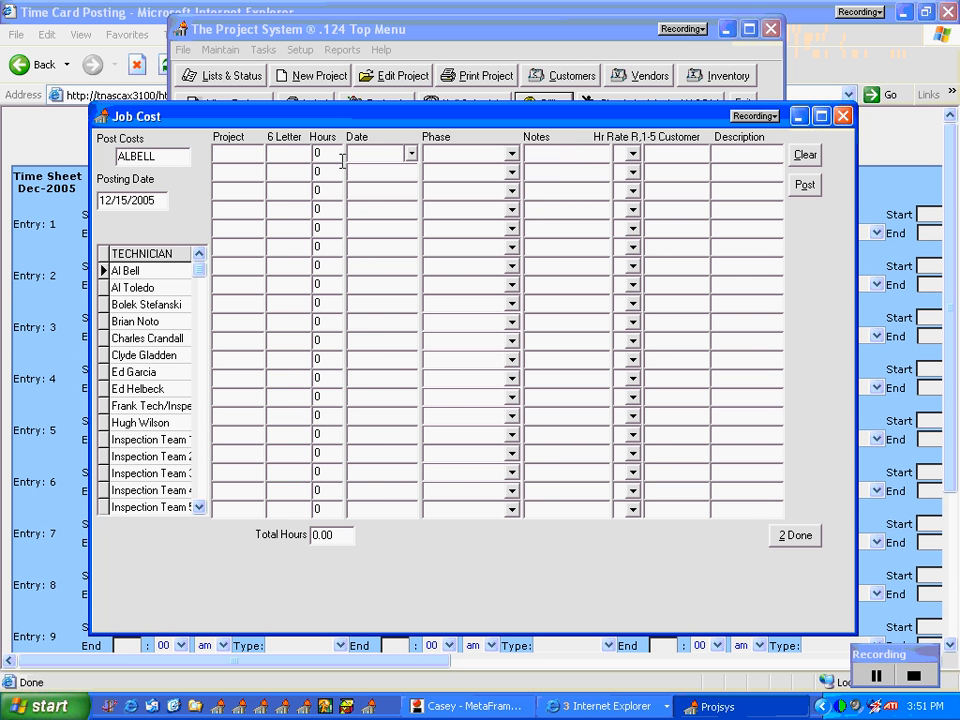
Step: Fill the first labor row with project 110202, suffix 00, 8 hours and the date 12/15/2005
left_click(224, 153)
type("1102020")
key("BackSpace")
key("Tab")
type("00")
key("Tab")
type("8")
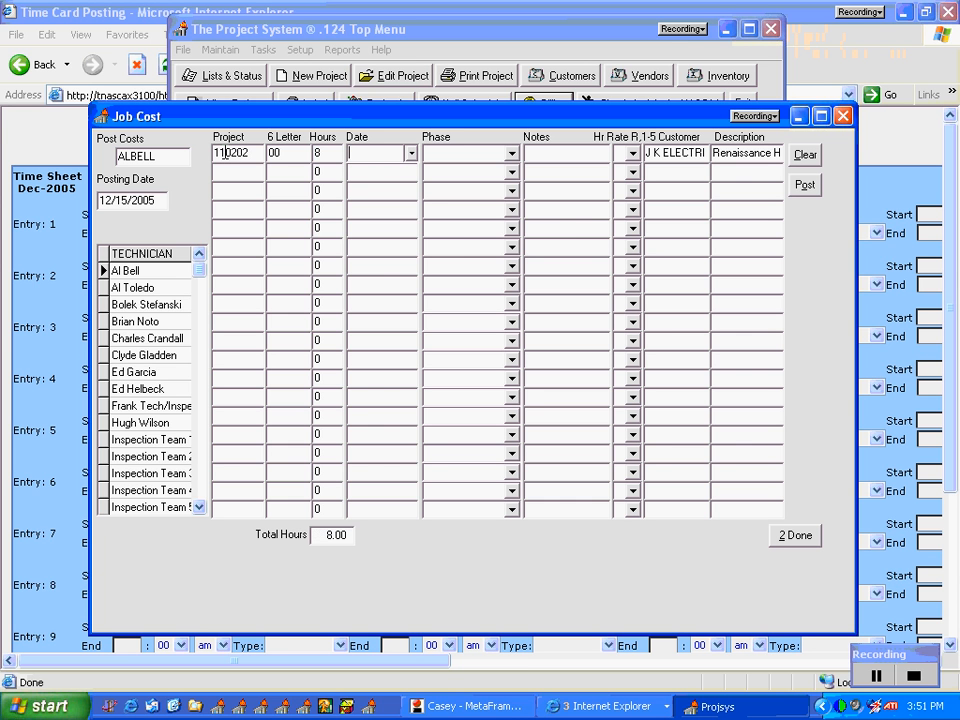
left_click(401, 155)
left_click(411, 155)
left_click(513, 241)
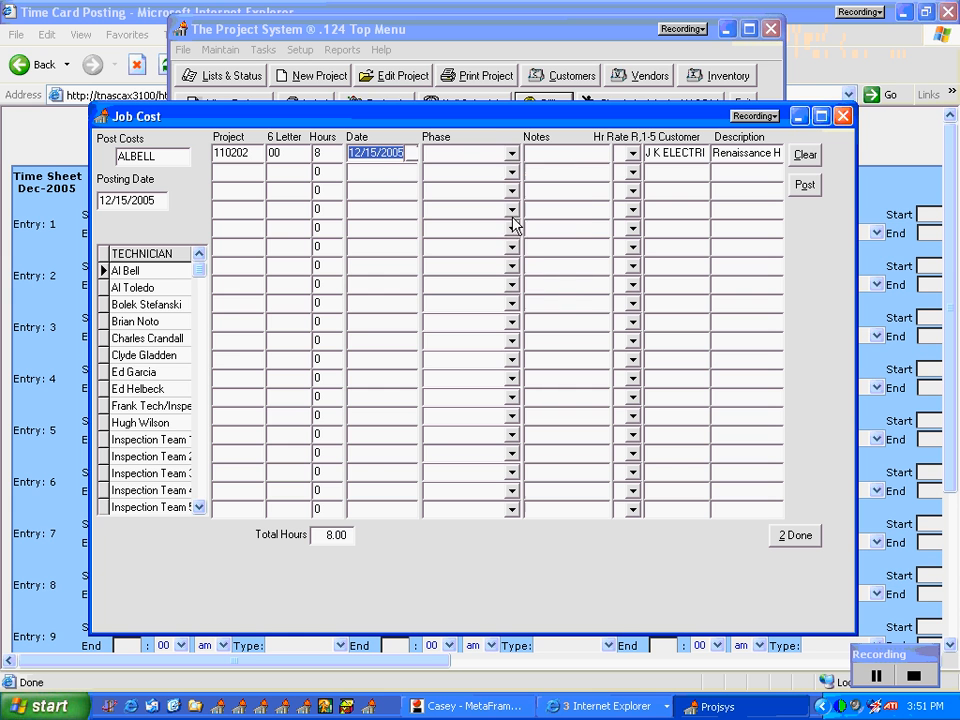
Step: Set the first labor row's phase to Field Tech with the REGULAR pay type
left_click(510, 163)
left_click(510, 156)
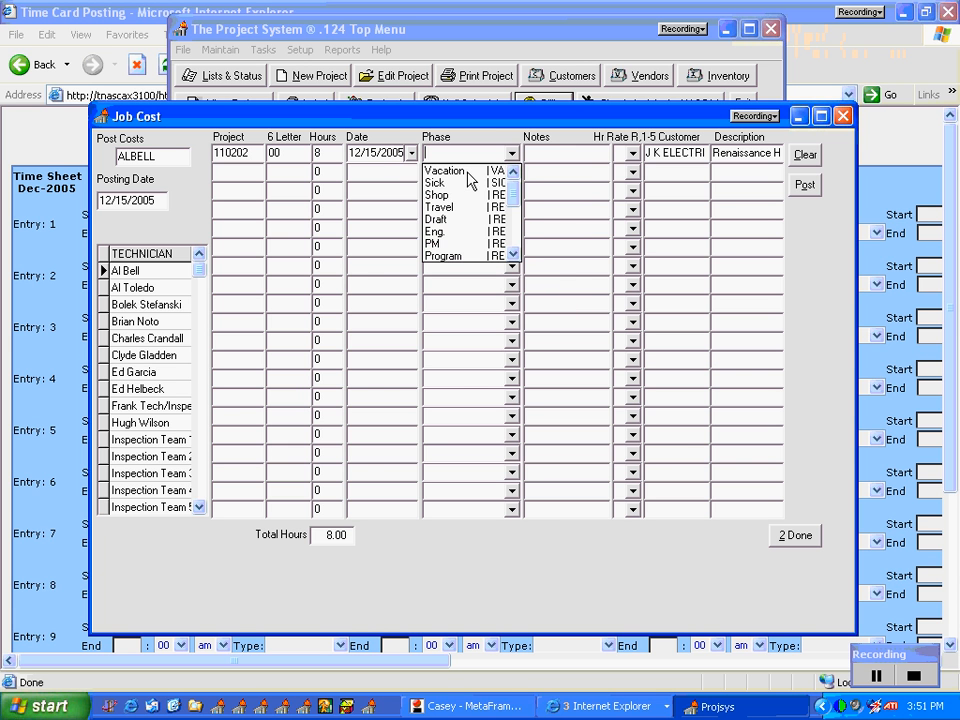
scroll(516, 197, "down", 1)
left_click_drag(515, 190, 518, 214)
left_click(465, 194)
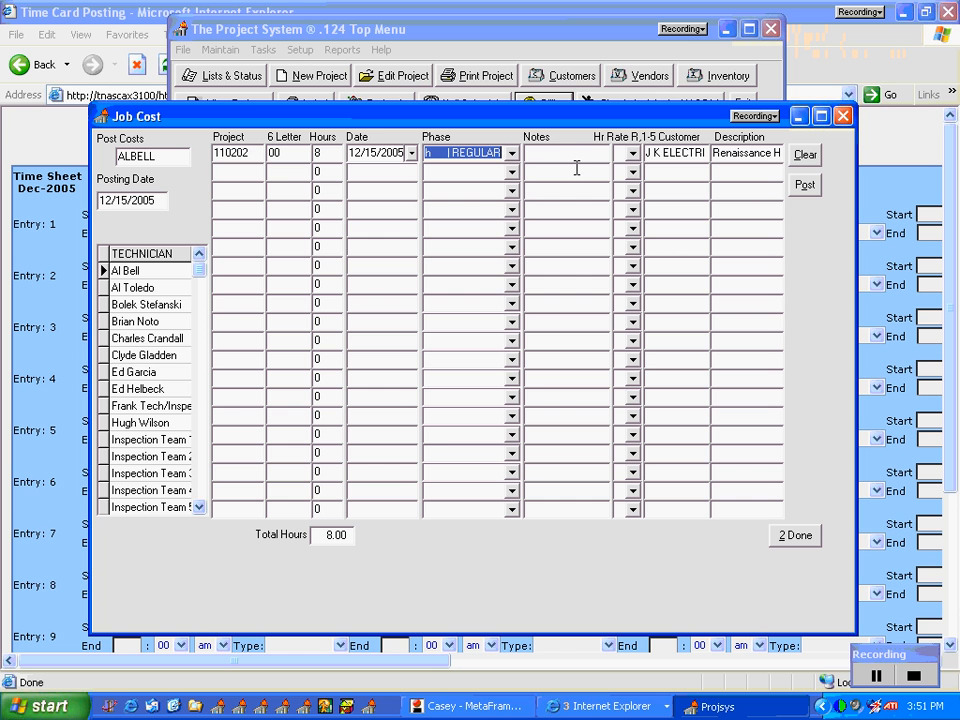
Step: Enter the note "50% Comple" and choose hourly rate R for the first labor row
left_click(597, 153)
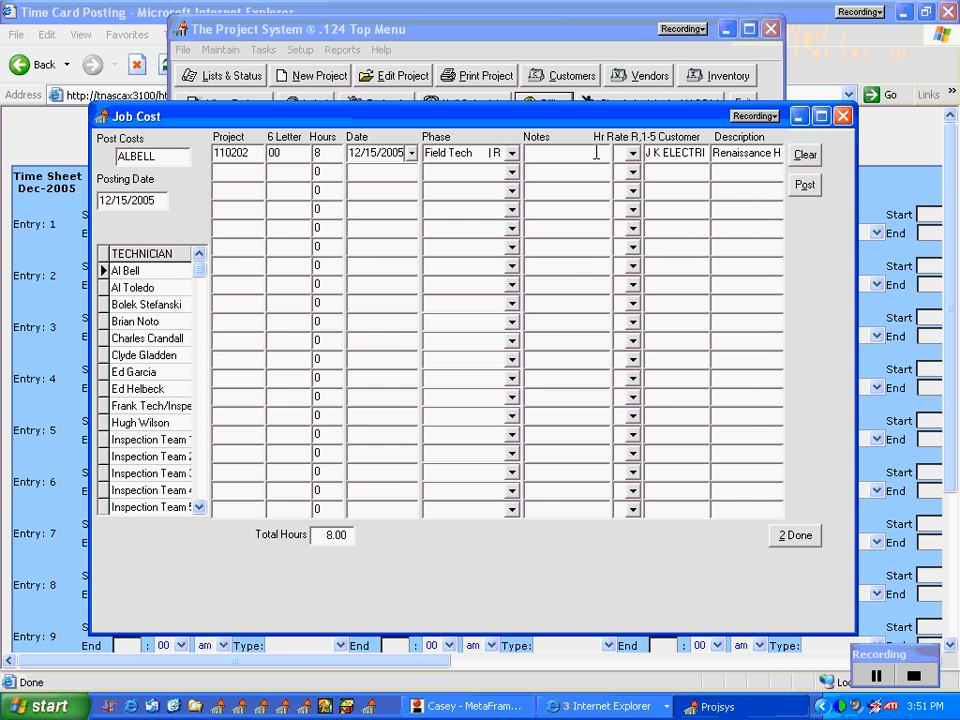
type("50% Comple")
left_click(632, 153)
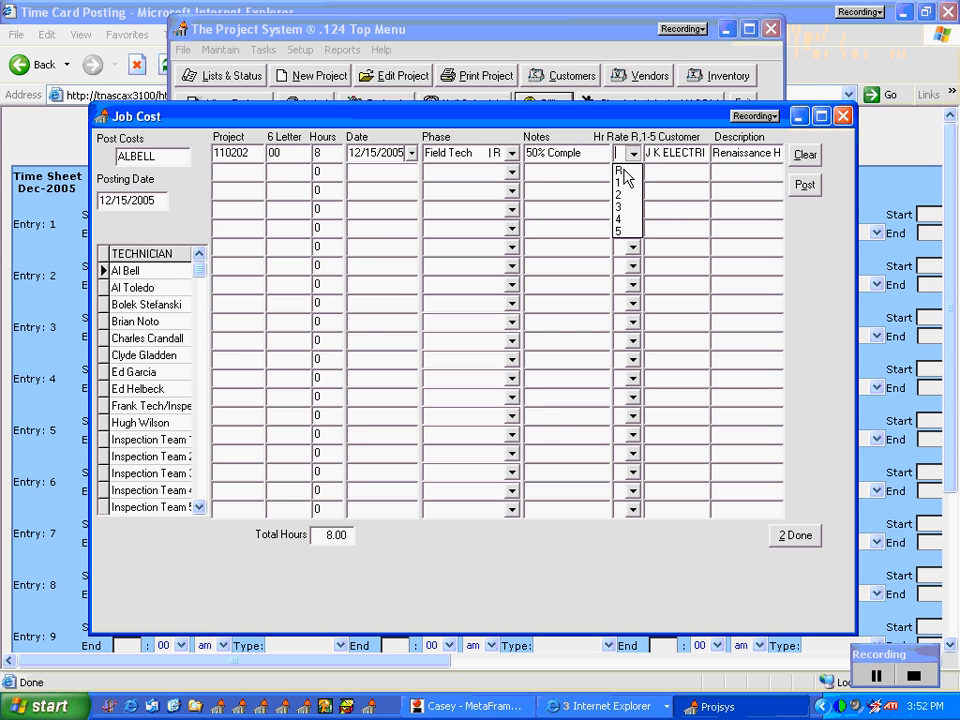
left_click(625, 174)
left_click_drag(473, 152, 571, 160)
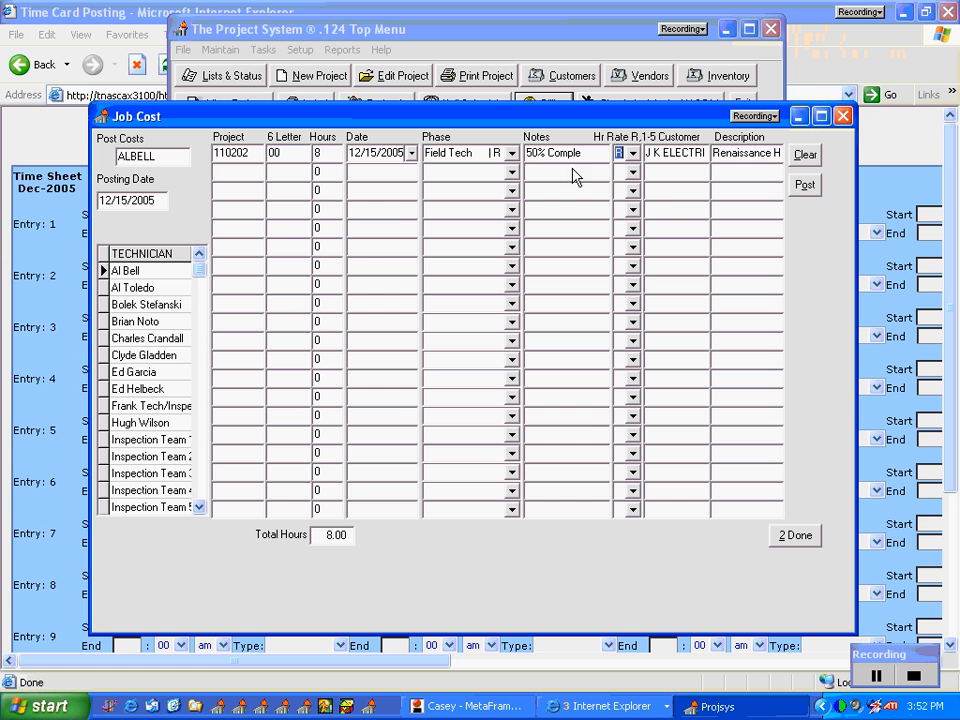
Step: Post the completed labor row to the project and finish the labor cost entry
left_click(805, 185)
left_click(508, 393)
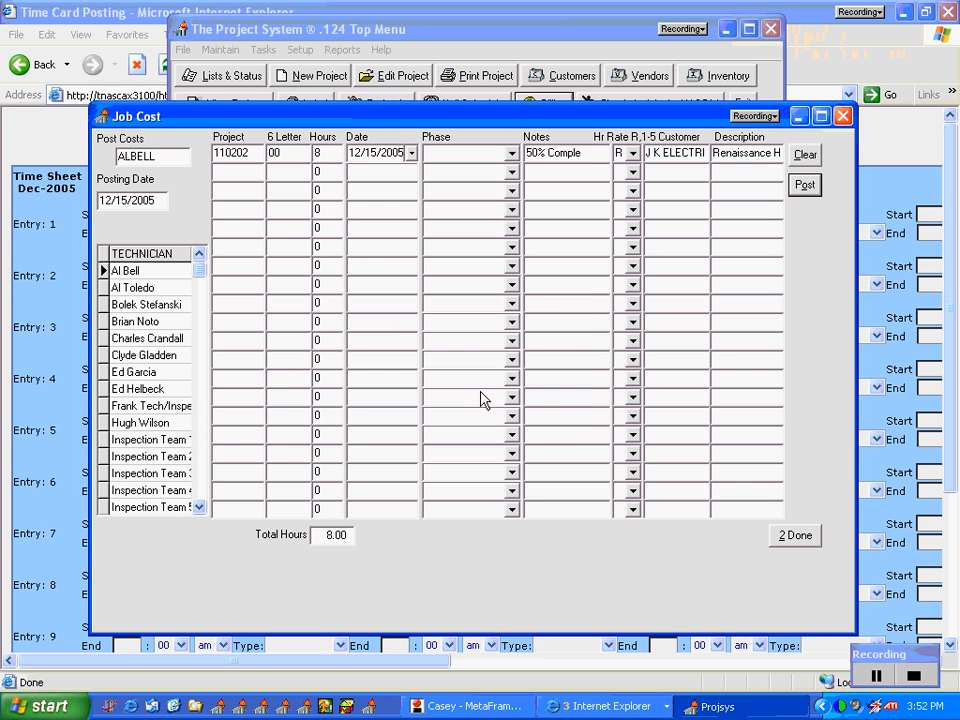
left_click(800, 535)
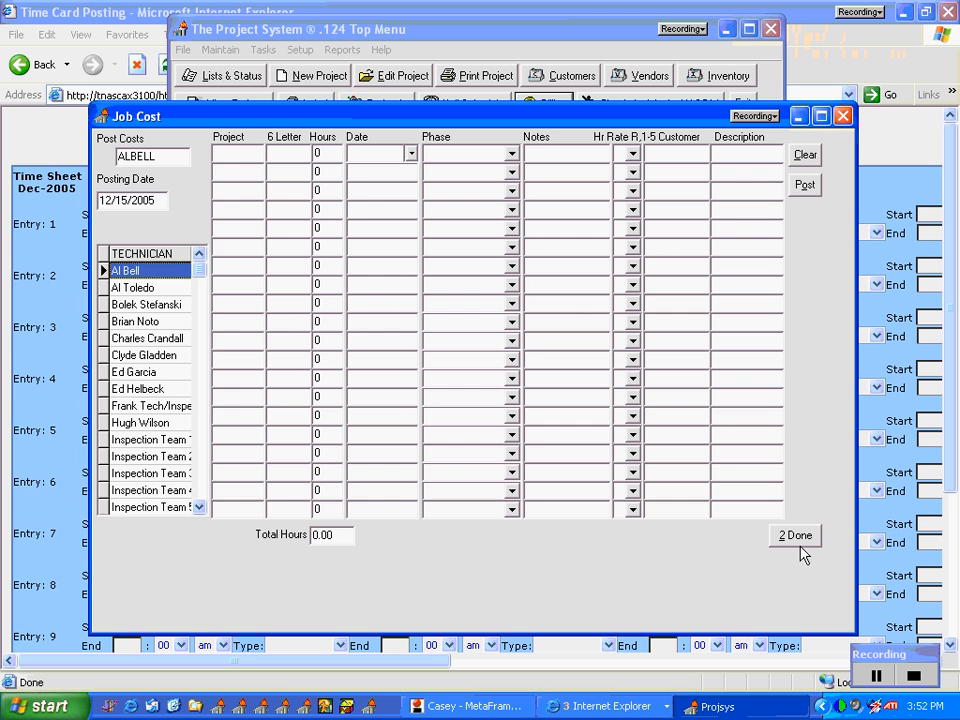
Step: View the Post Additional Costs/Corrections form for project 110202 and close it without posting anything
left_click(128, 203)
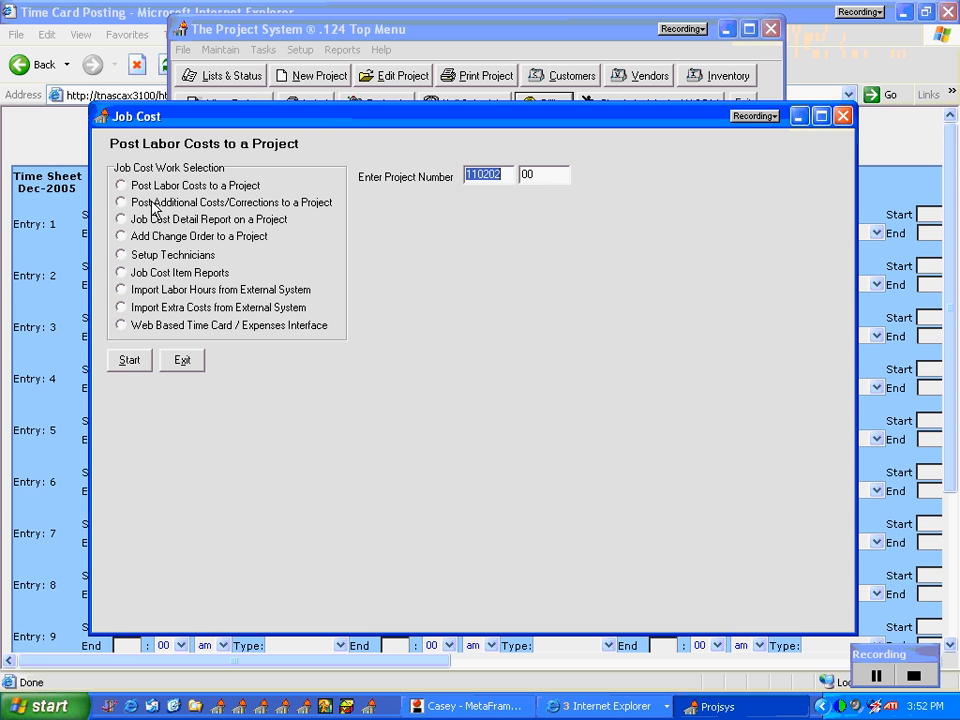
left_click(131, 360)
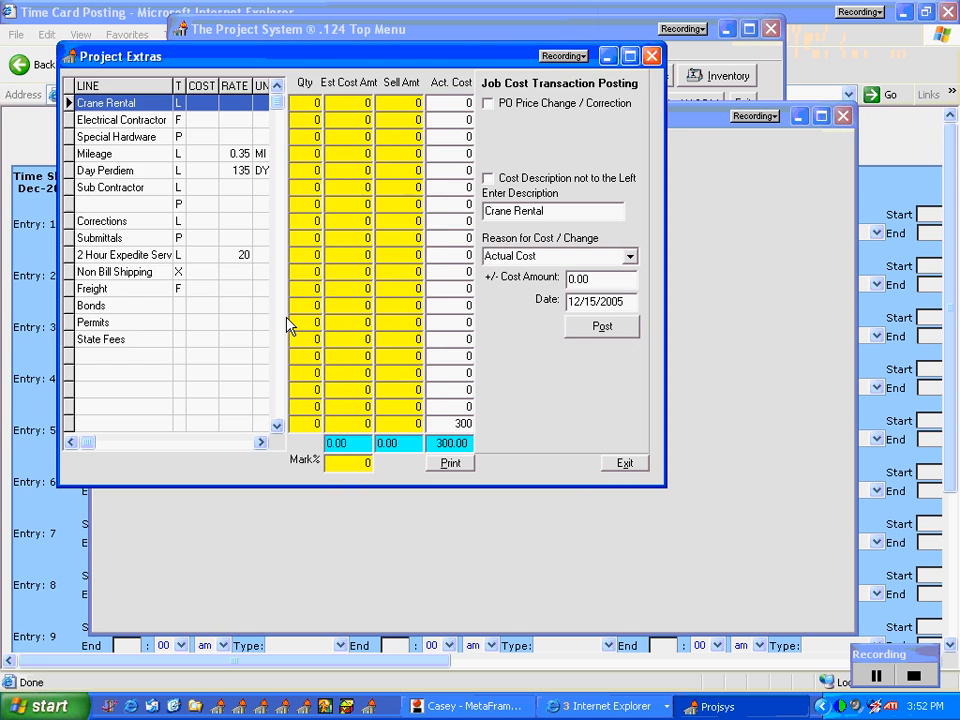
left_click(654, 58)
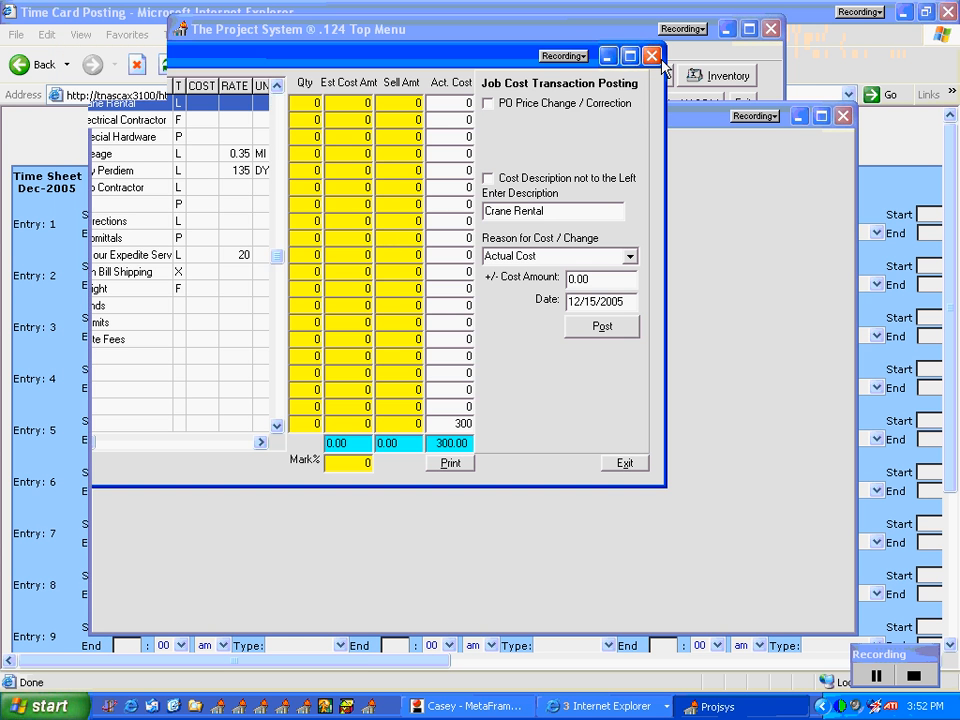
Step: Preview the Job Cost Detail Report for project 110202 00 and examine its labor, subcontract and extra cost details
left_click(133, 220)
left_click(392, 257)
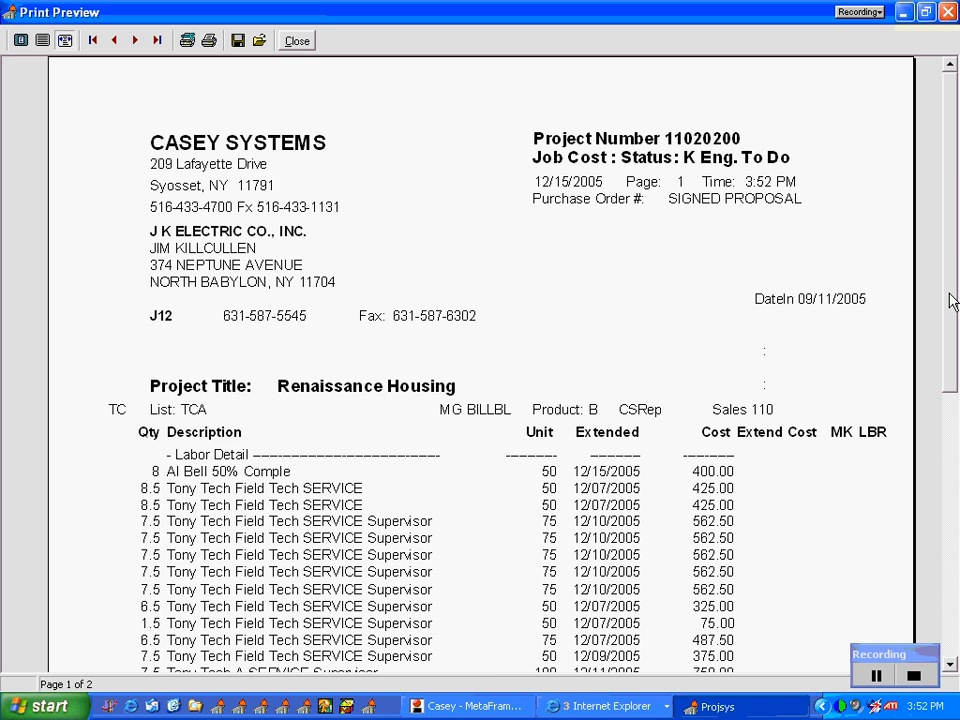
left_click_drag(950, 295, 957, 450)
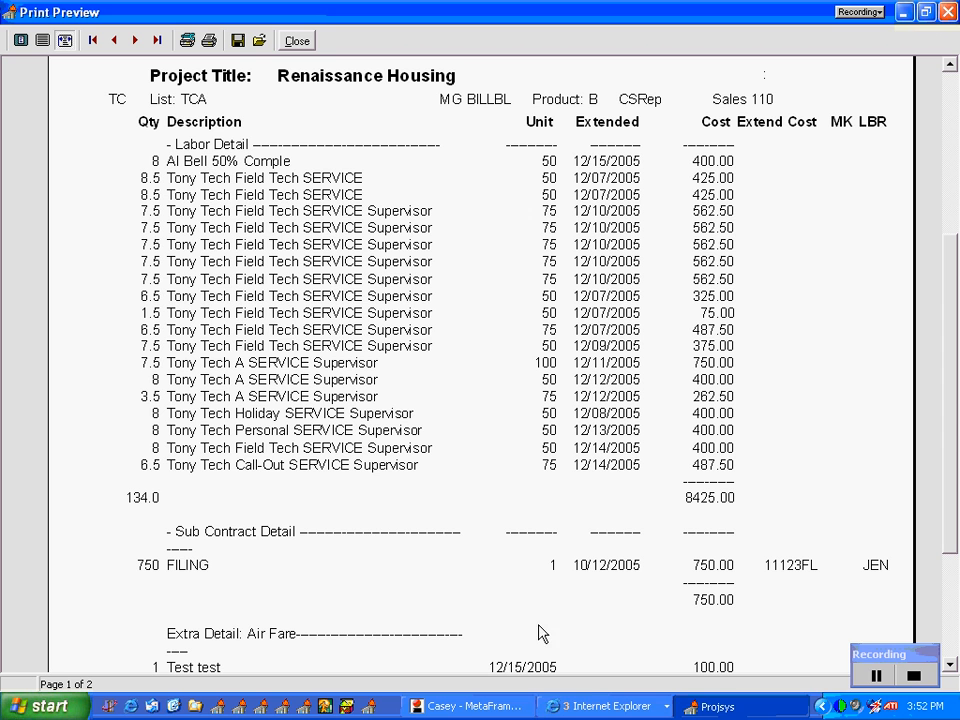
Step: Switch to Internet Explorer's Time Card Posting page and cancel the empty time card to return to the administrator page
left_click(587, 705)
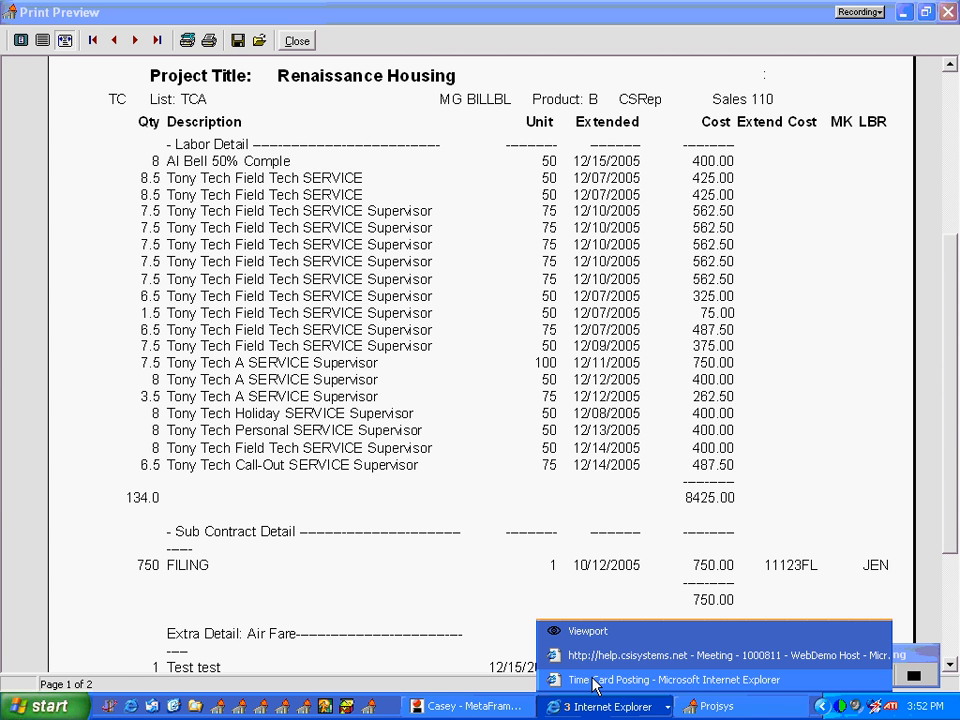
left_click(592, 681)
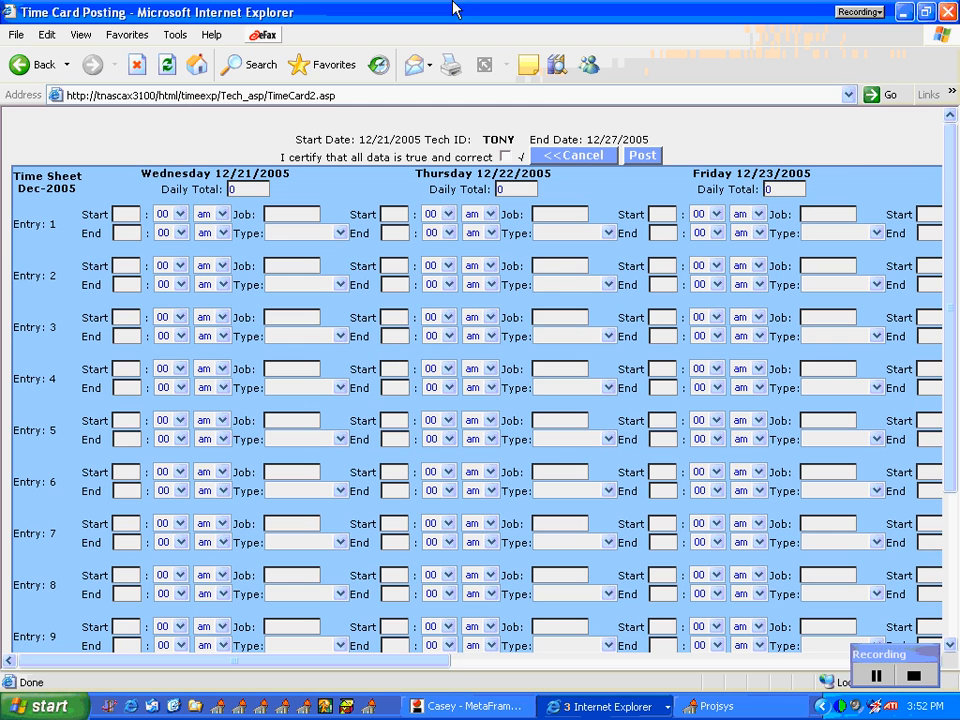
left_click(592, 156)
left_click(466, 408)
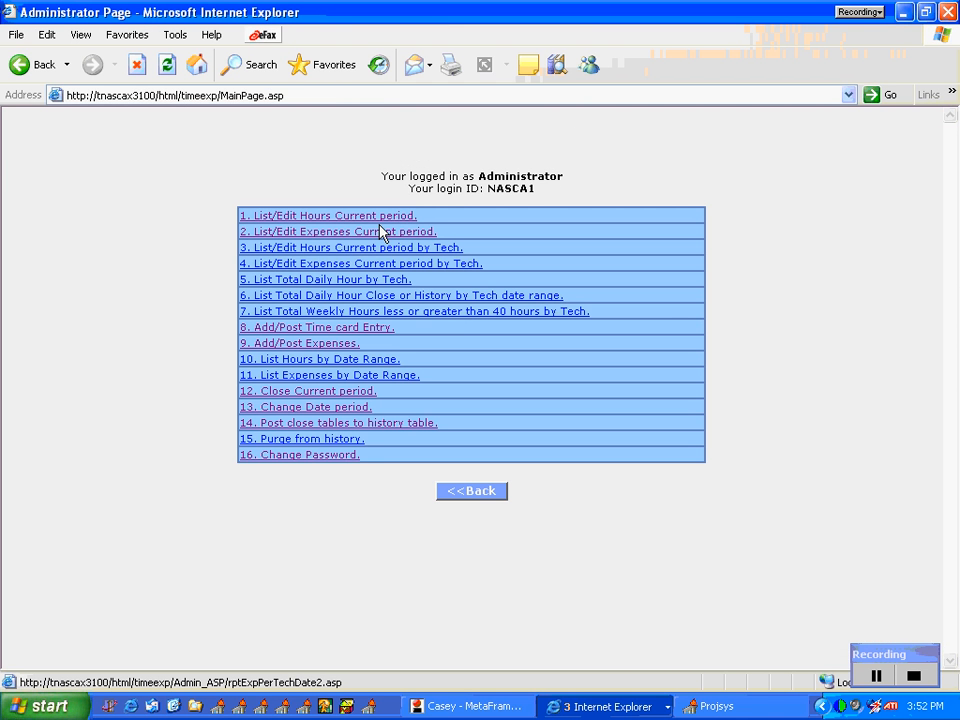
Step: Open the administrator's Add/Post Expenses entry for the same technician as the cancelled time card
left_click(327, 345)
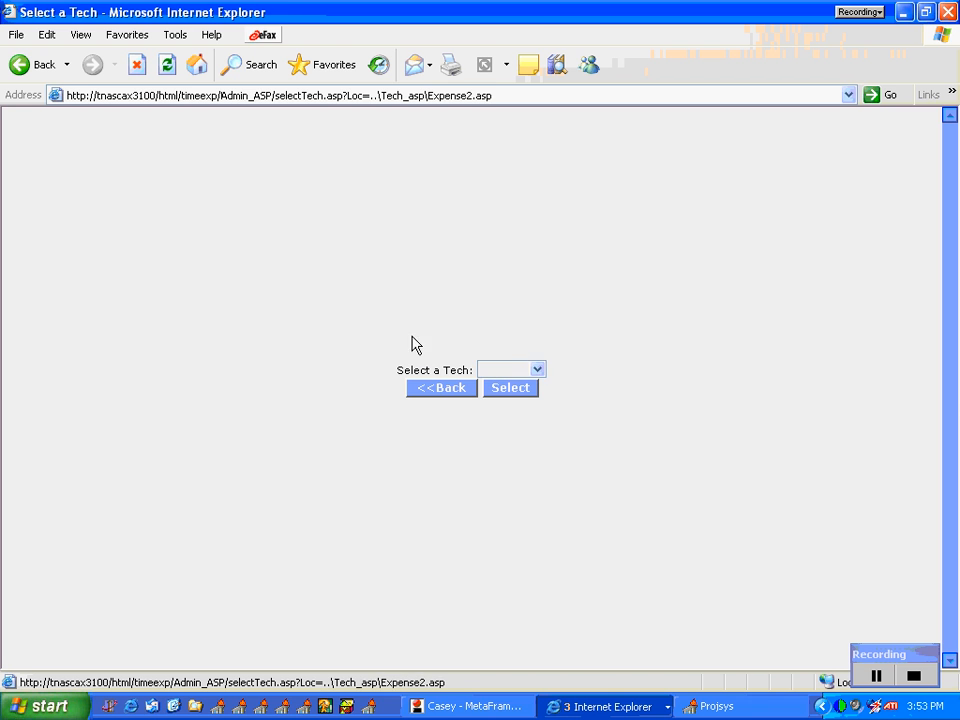
left_click(537, 371)
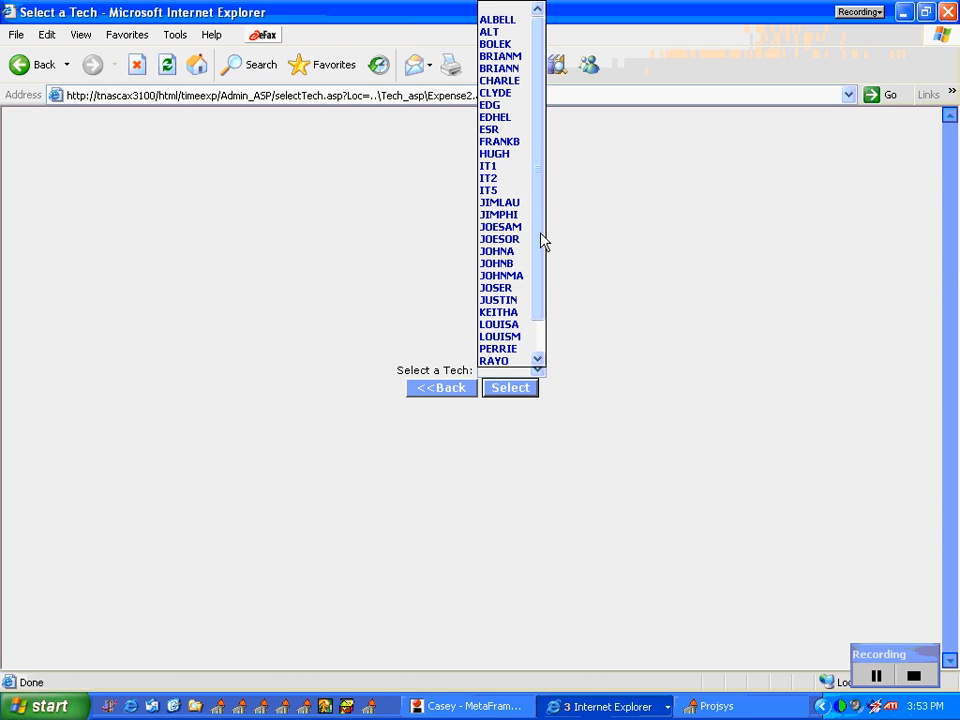
scroll(542, 240, "down", 1)
left_click(514, 357)
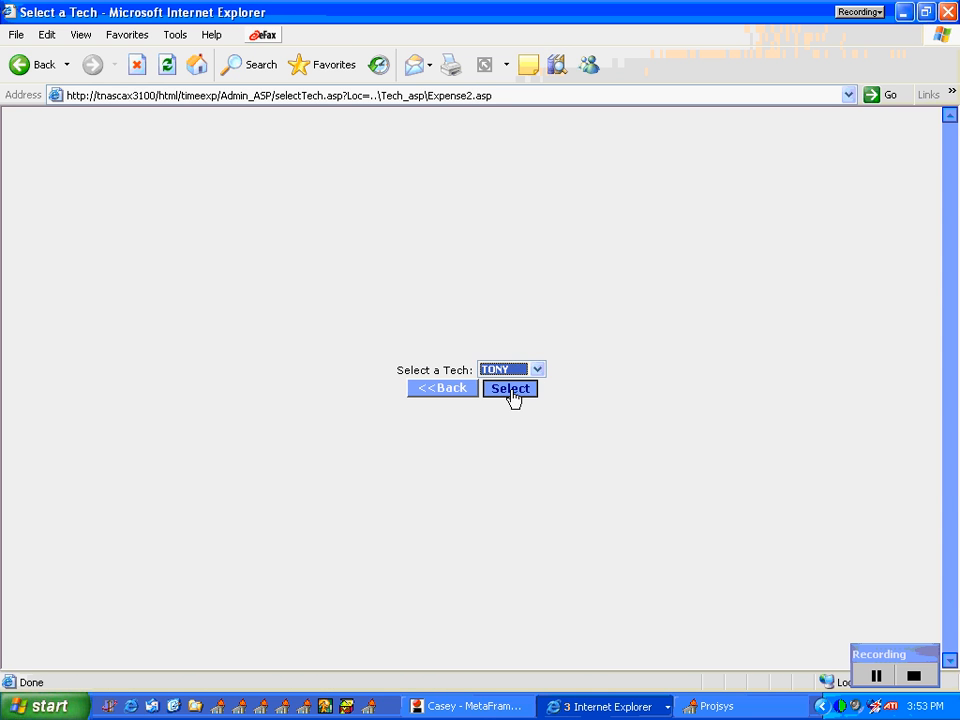
left_click(511, 389)
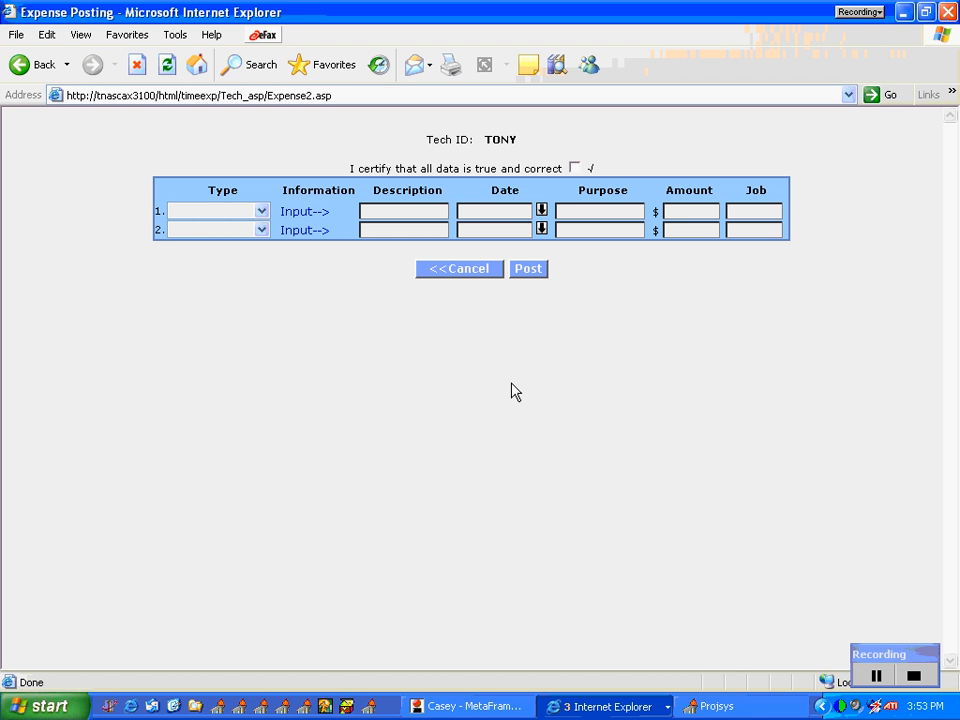
Step: Set the first expense row's type to Gasoline and check its information label, description and purpose fields
left_click(413, 211)
left_click(572, 211)
left_click(420, 217)
left_click(261, 211)
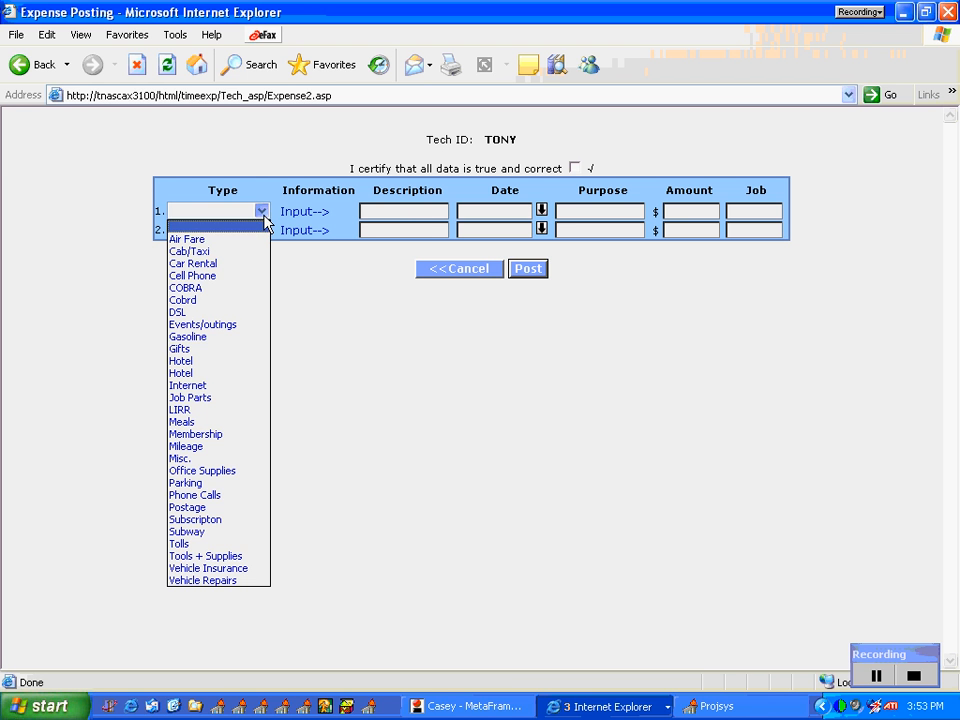
left_click(249, 347)
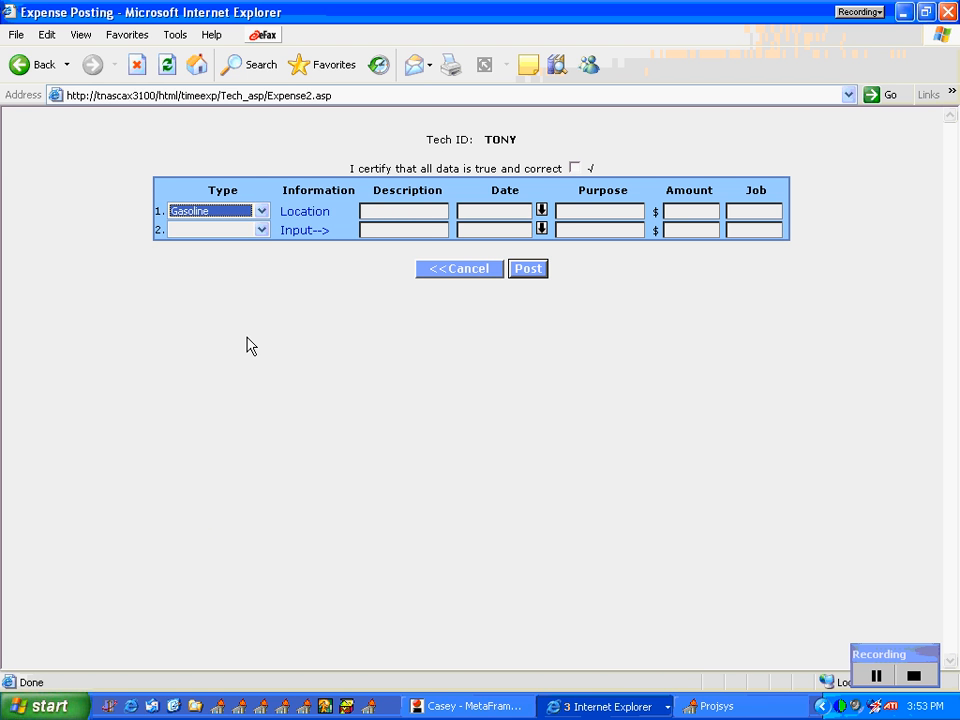
left_click(261, 211)
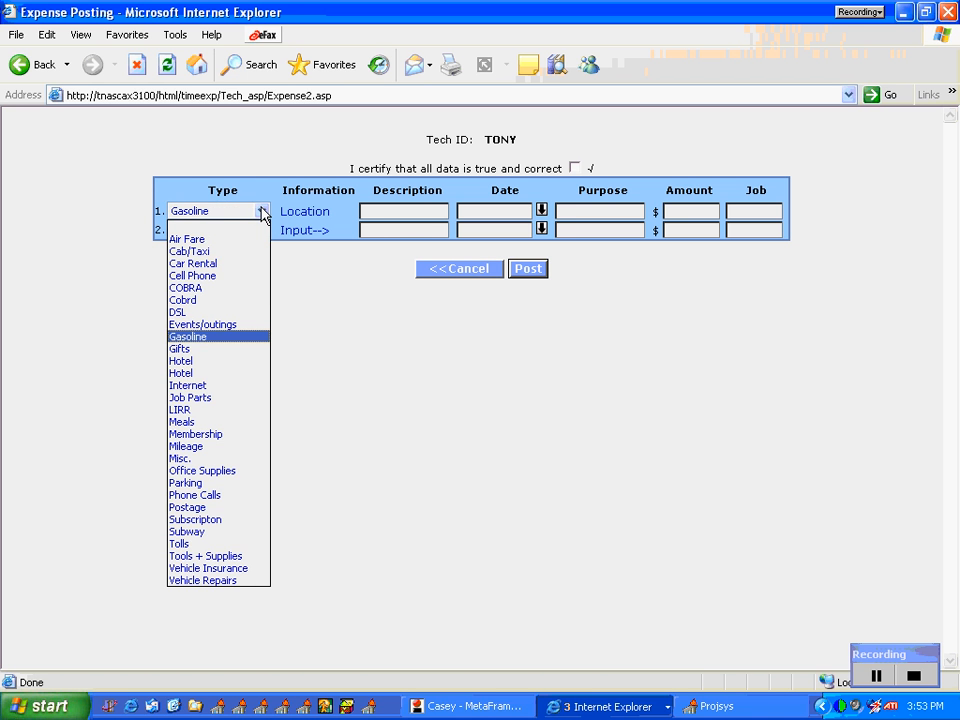
left_click(250, 340)
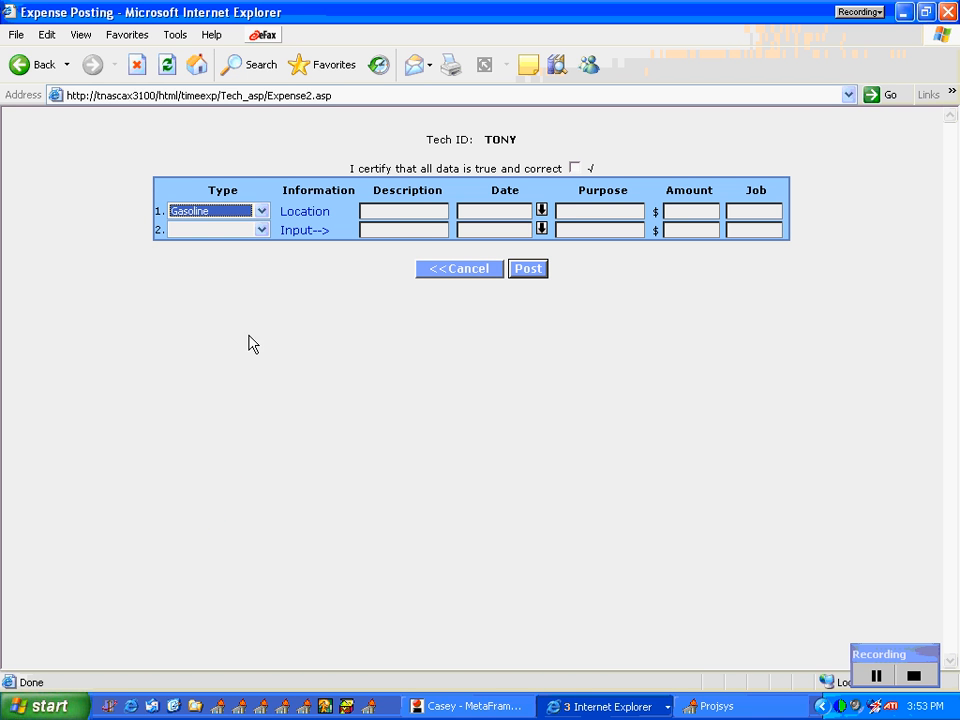
left_click(380, 212)
left_click(634, 212)
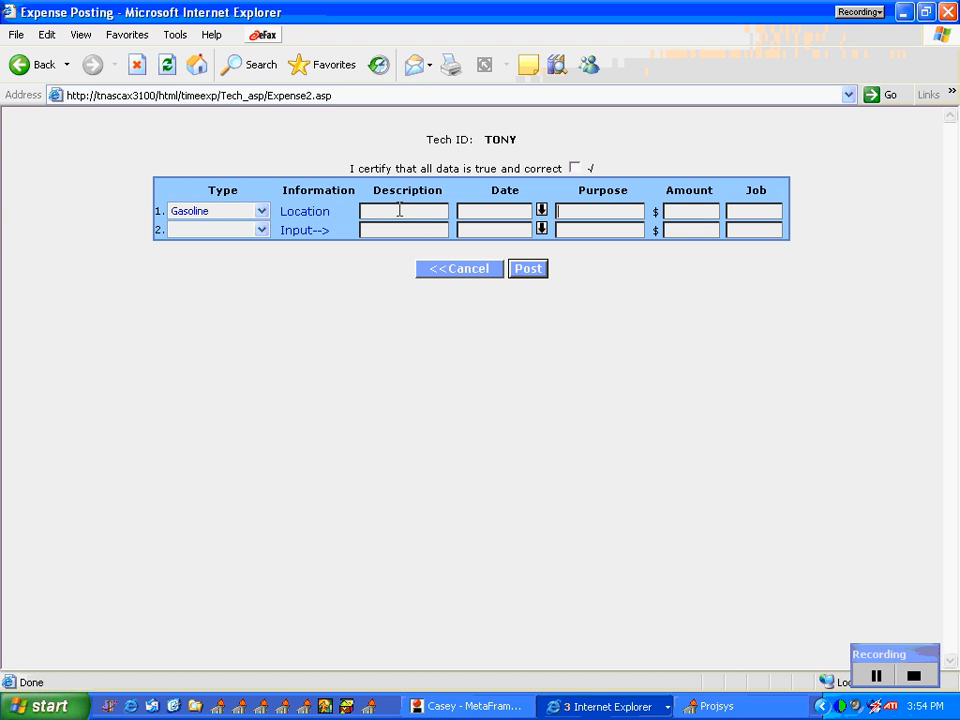
left_click(398, 211)
left_click(568, 219)
Step: Change the first expense row's type to Job Parts and check its information label, description and purpose fields
left_click(261, 212)
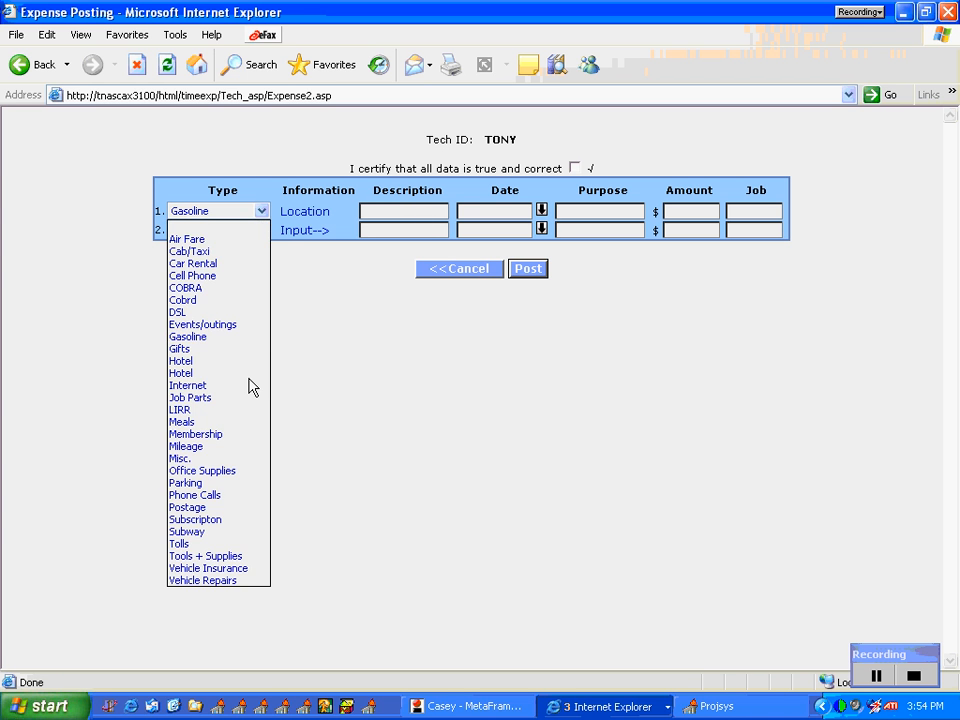
key("Escape")
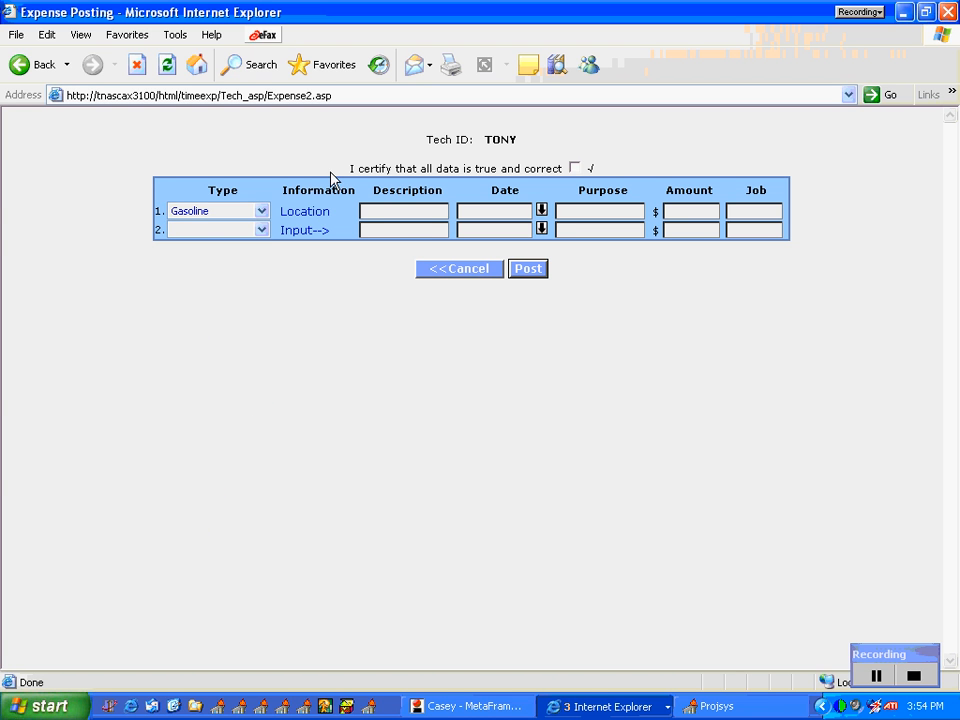
left_click(397, 211)
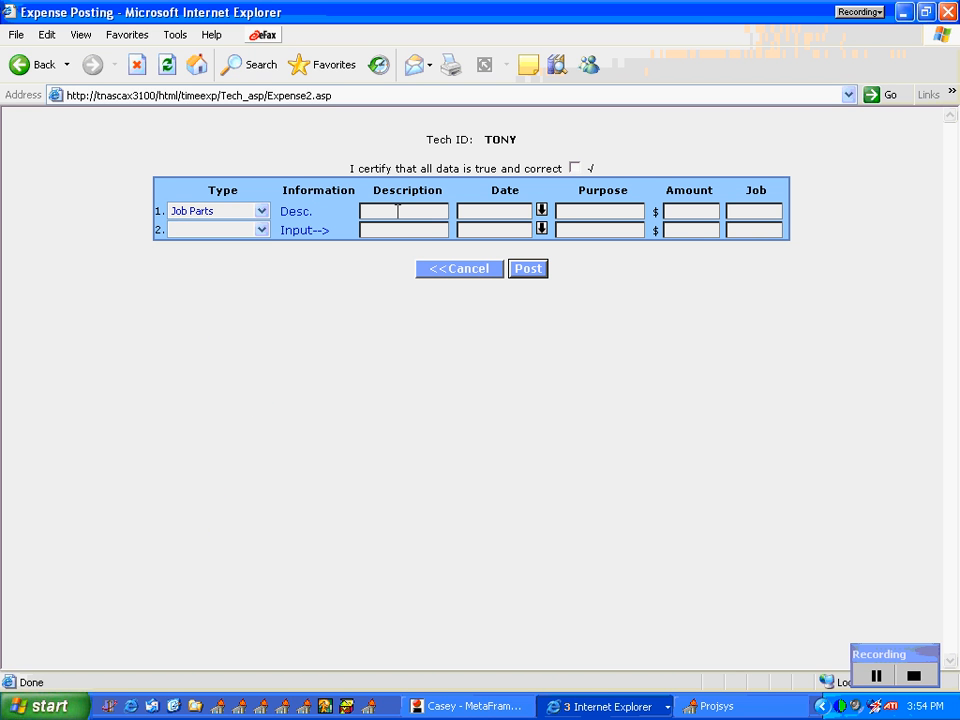
left_click(620, 212)
left_click(260, 212)
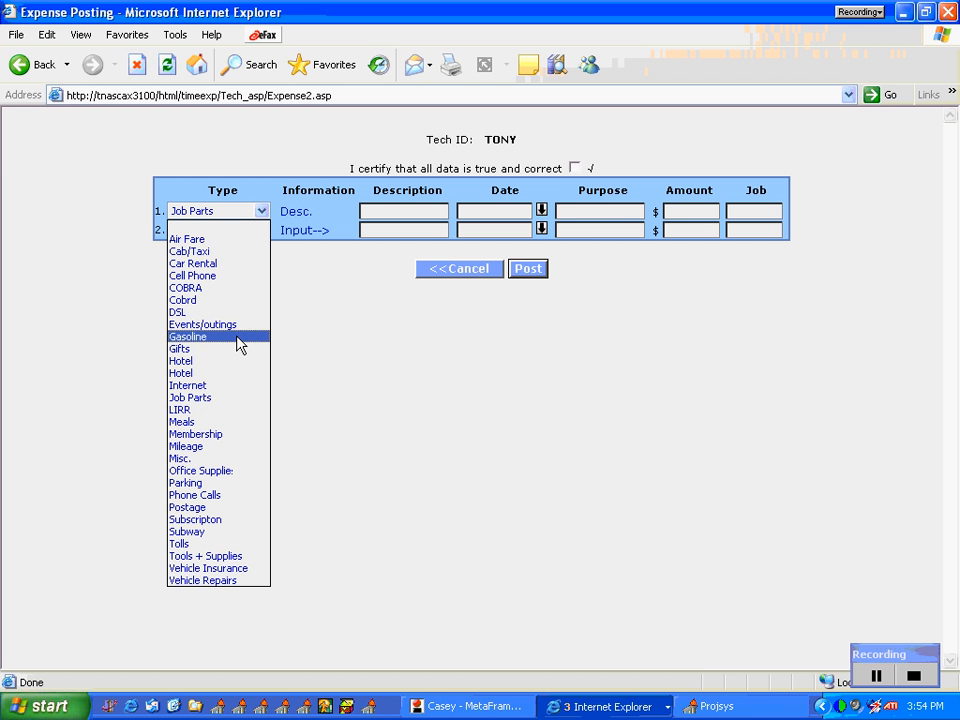
left_click(233, 397)
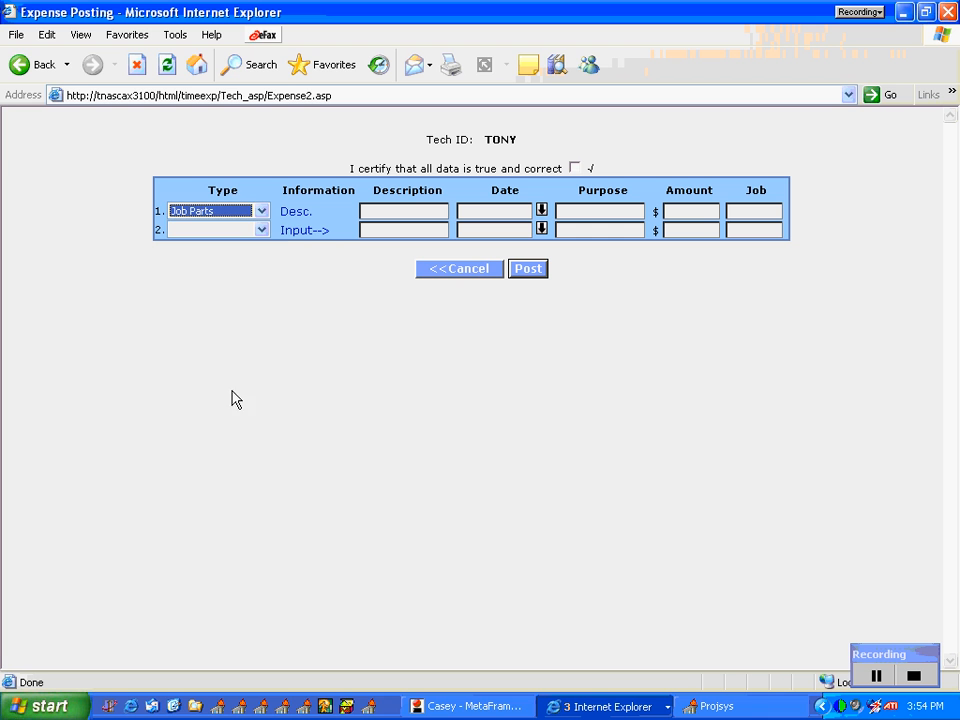
left_click_drag(313, 211, 278, 228)
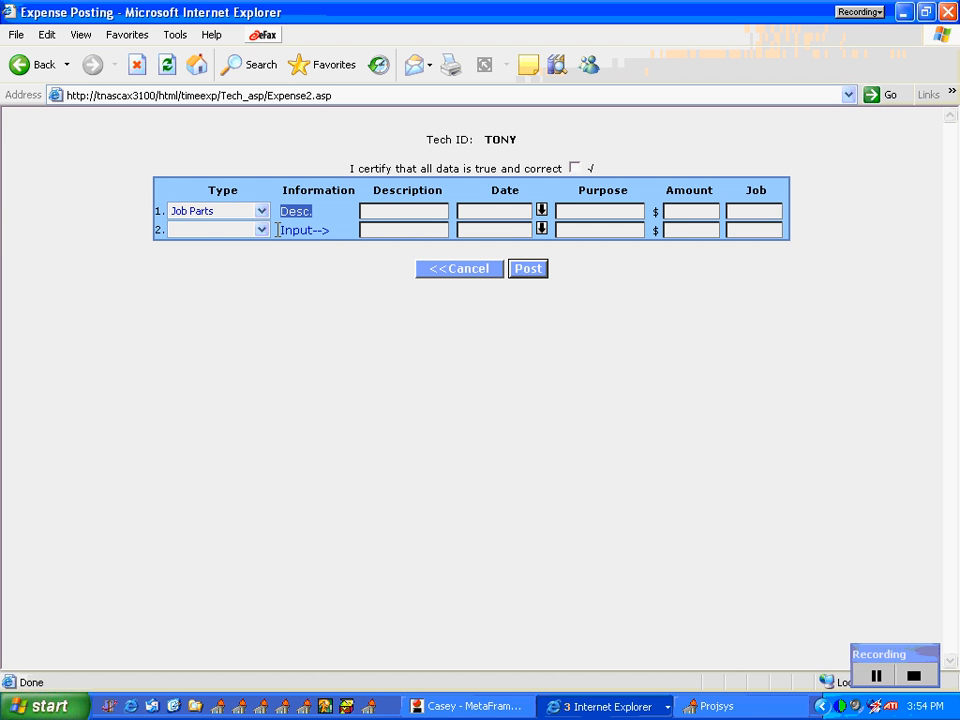
left_click(379, 210)
Step: Change the first expense row's type to Membership and visit its description and purpose fields
left_click(263, 212)
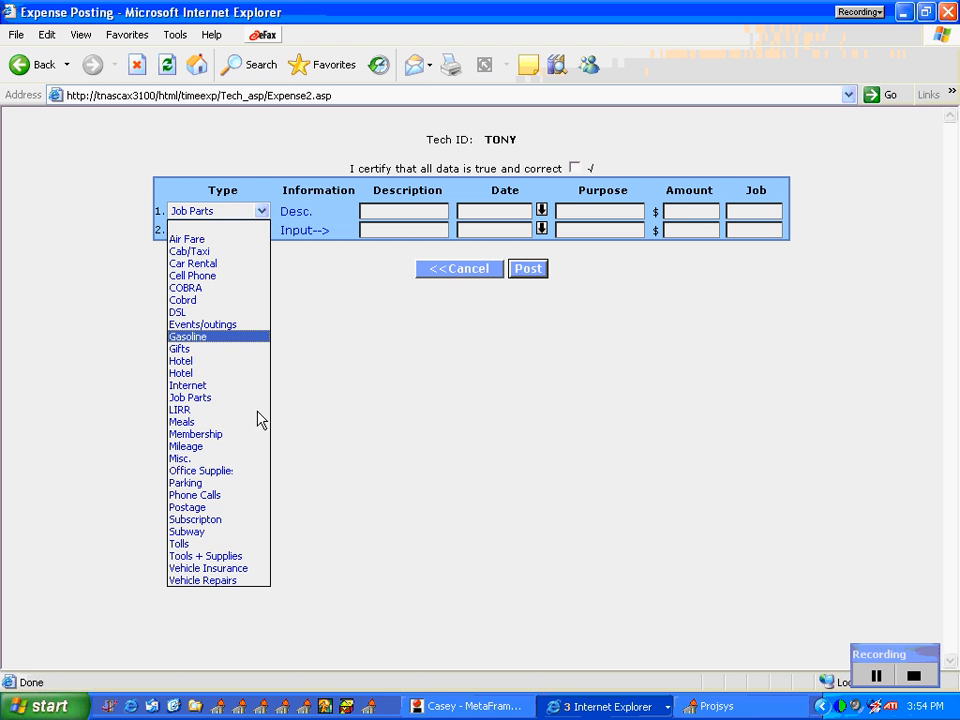
key("Escape")
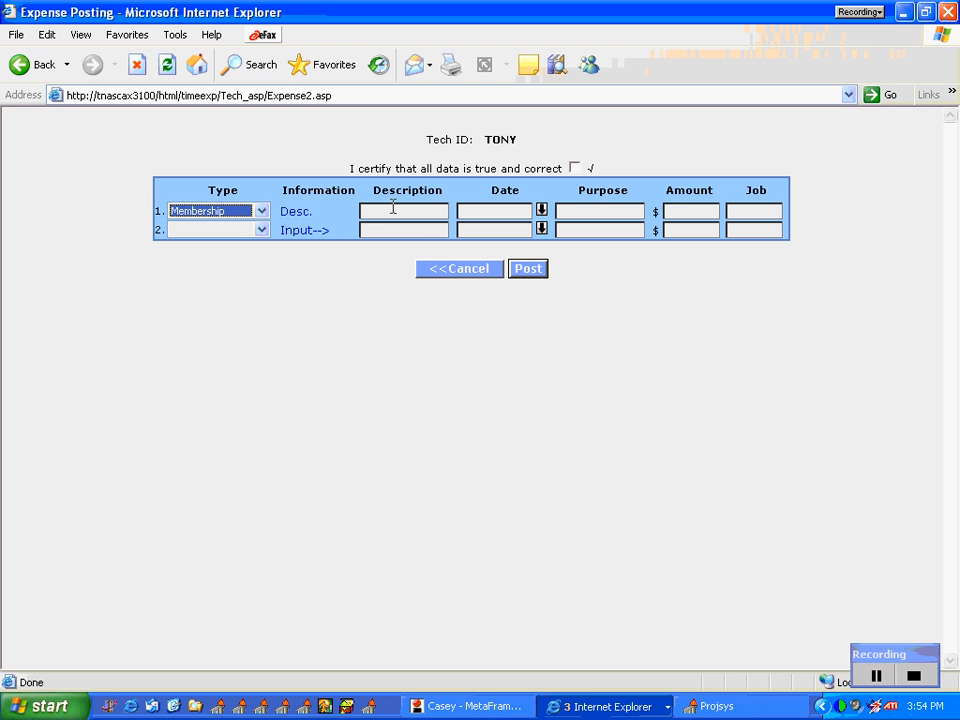
left_click(392, 209)
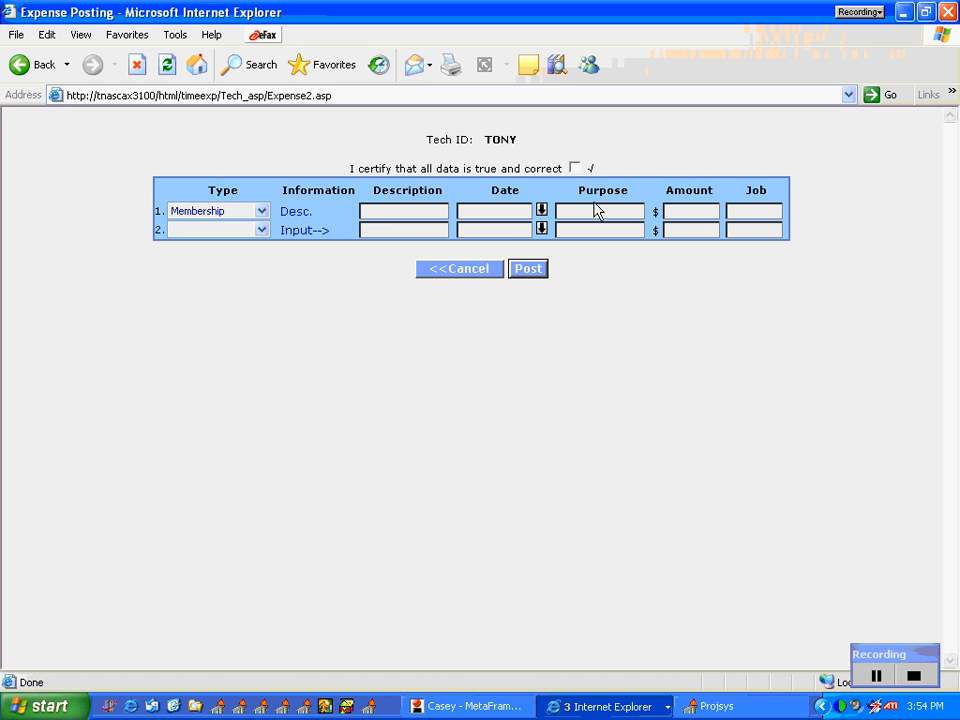
left_click(595, 210)
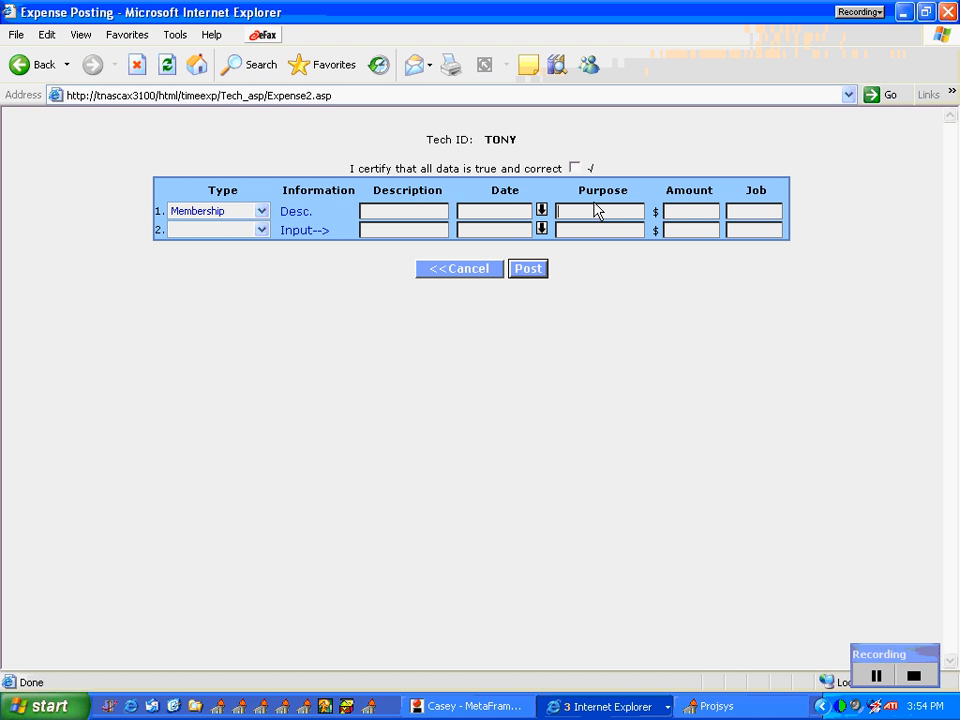